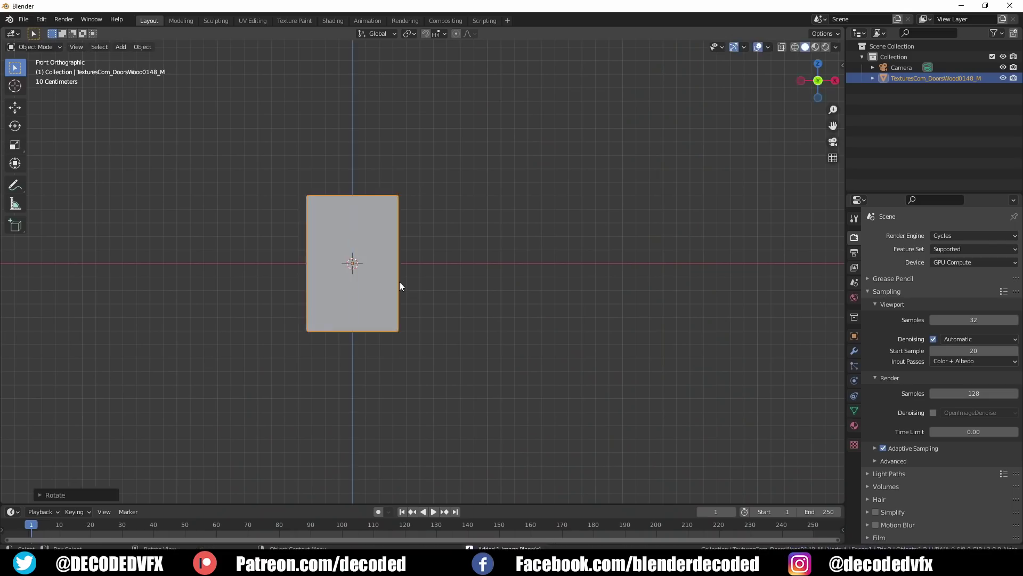
Step: Switch the viewport to Material Preview so the door texture shows on the image plane
key("z")
left_click(383, 325)
scroll(354, 283, "up", 6)
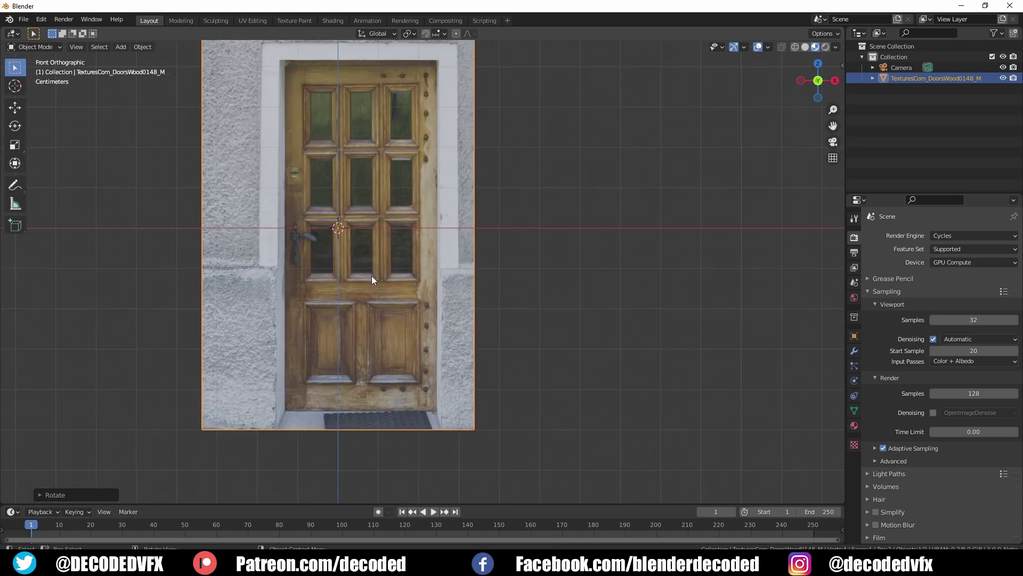
middle_click_drag(372, 276, 384, 321, "shift")
Step: Add loop cuts to the image plane along the outer edges of the photographed door
key("Tab")
key("ctrl+r")
left_click(500, 264)
left_click(498, 99)
key("ctrl+r")
left_click(475, 323)
key("ctrl+r")
left_click(400, 457)
Step: Delete all faces surrounding the door, keeping only the door face
key("3")
left_click(375, 361)
key("ctrl+i")
key("x")
left_click(369, 384)
Step: Add horizontal loop cuts along the top and bottom edges of the upper window rows
scroll(341, 224, "up", 6)
middle_click_drag(333, 158, 299, 288, "shift")
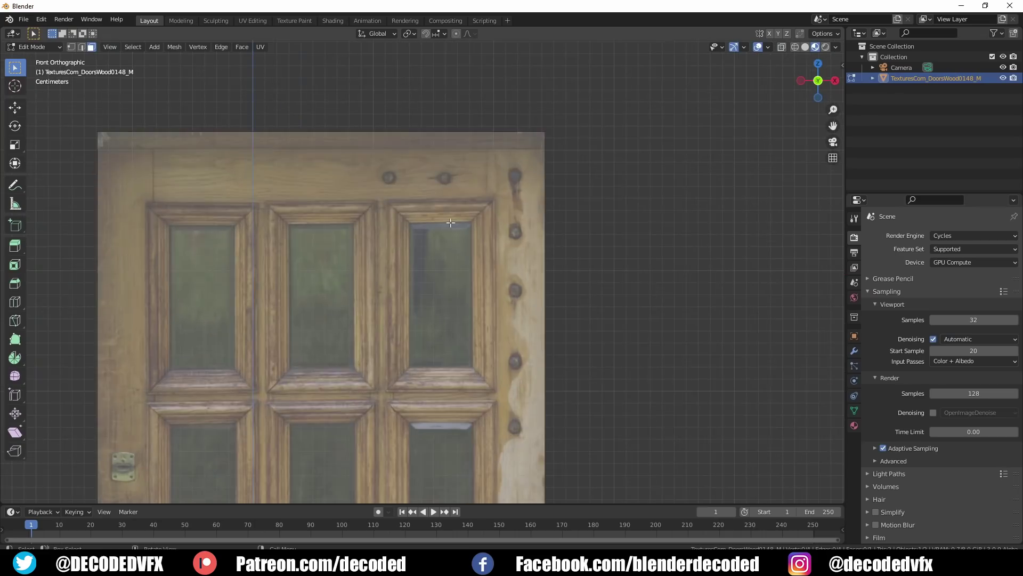
scroll(527, 155, "down", 2)
key("ctrl+r")
left_click(537, 427)
left_click(537, 114)
key("ctrl+r")
left_click(544, 480)
scroll(523, 195, "down", 2)
left_click(522, 275)
scroll(522, 282, "up", 1)
key("ctrl+r")
left_click(528, 385)
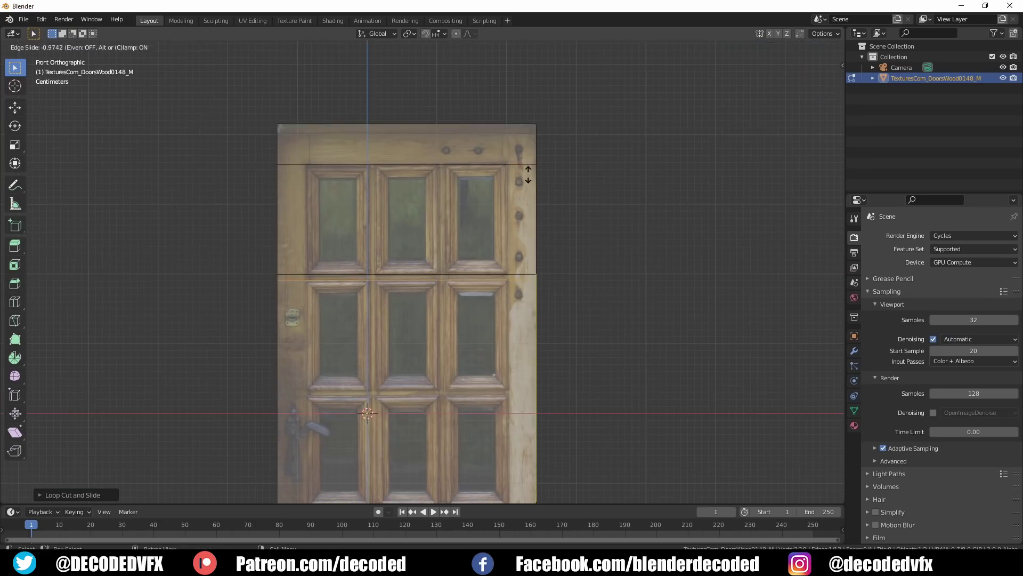
left_click(527, 174)
Step: Add horizontal loop cuts along the edges of the lowest window row and the two bottom panels
middle_click_drag(527, 277, 526, 179, "shift")
left_click(525, 479)
left_click(534, 327)
middle_click_drag(535, 327, 541, 180, "shift")
key("ctrl+r")
left_click(532, 343)
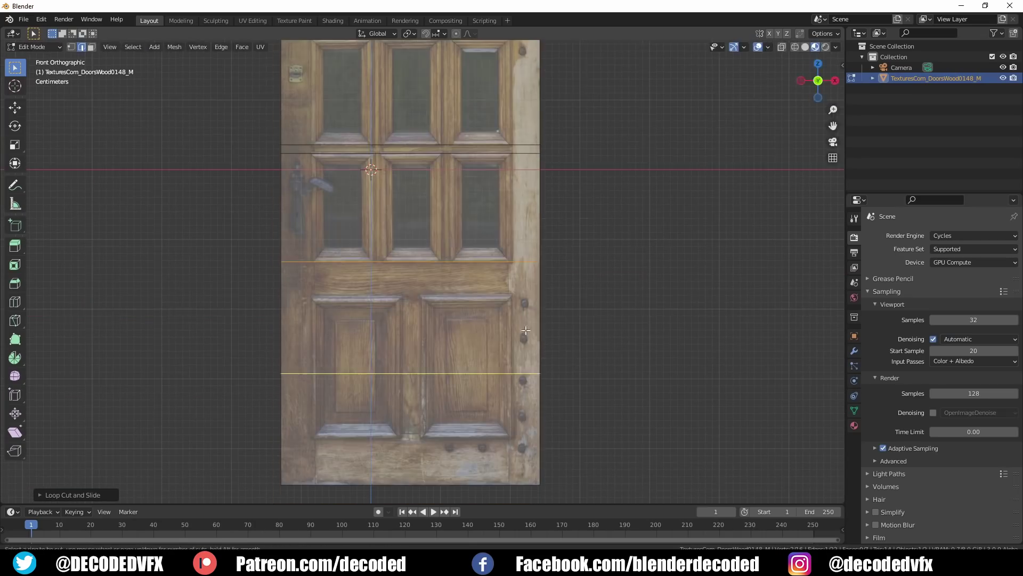
left_click(530, 277)
key("ctrl+r")
left_click(526, 439)
left_click(395, 299)
Step: Add vertical loop cuts along the sides of the window columns and between the two bottom panels
key("ctrl+r")
left_click(366, 290)
key("ctrl+r")
left_click(523, 450)
middle_click_drag(366, 331, 366, 429, "shift")
scroll(373, 429, "up", 2)
key("ctrl+r")
left_click(392, 456)
key("ctrl+r")
left_click(395, 447)
left_click(367, 437)
key("ctrl+r")
left_click(499, 427)
left_click(434, 419)
Step: Extrude the door's window faces inward and inset them along the frame mouldings
middle_click_drag(520, 433, 527, 409, "shift")
key("3")
left_click(516, 346)
left_click(394, 345, "shift")
middle_click_drag(366, 240, 336, 402, "shift")
left_click(491, 315, "shift")
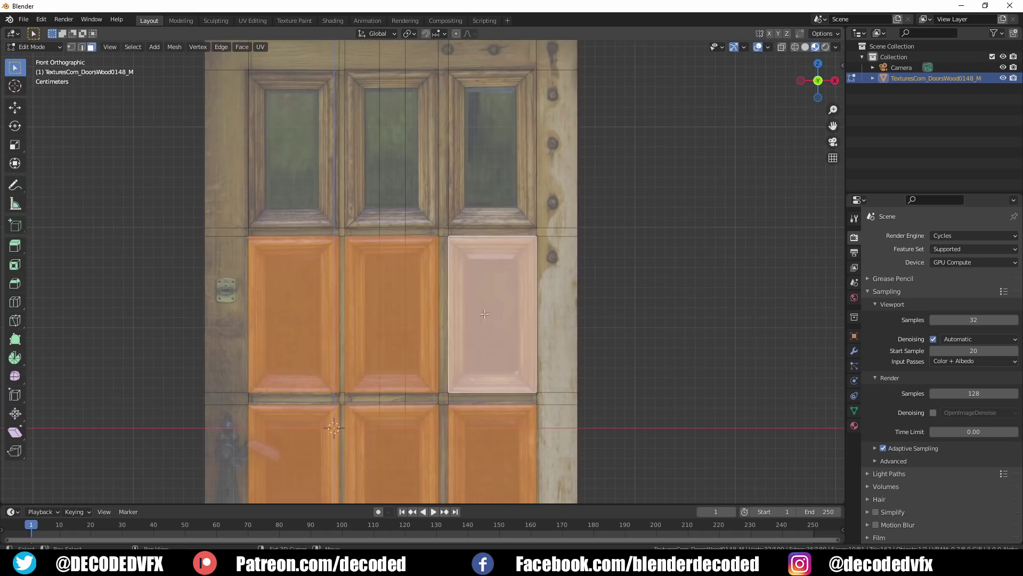
middle_click_drag(533, 224, 603, 330)
scroll(498, 302, "up", 3)
key("e")
left_click(501, 307)
key("i")
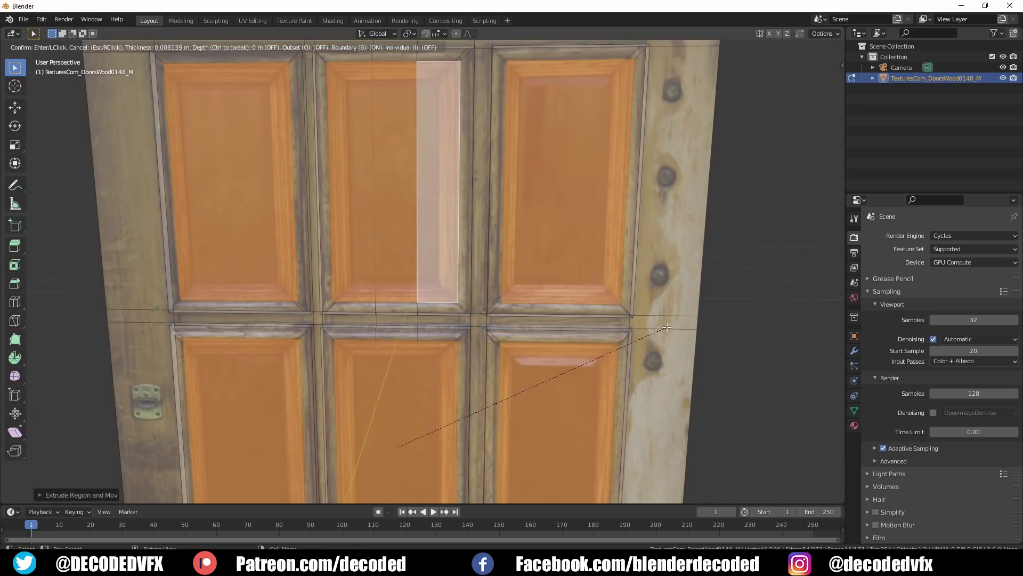
left_click(560, 365)
Step: Extrude the inset faces deeper and inset the faces of the two bottom panels
key("e")
left_click(613, 357)
key("i")
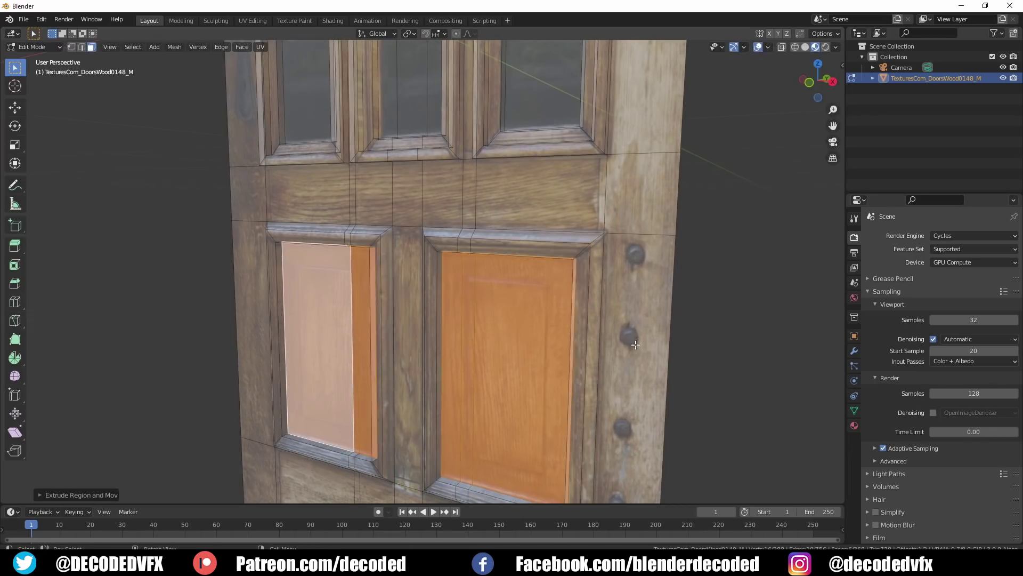
left_click(606, 344)
scroll(607, 344, "down", 4)
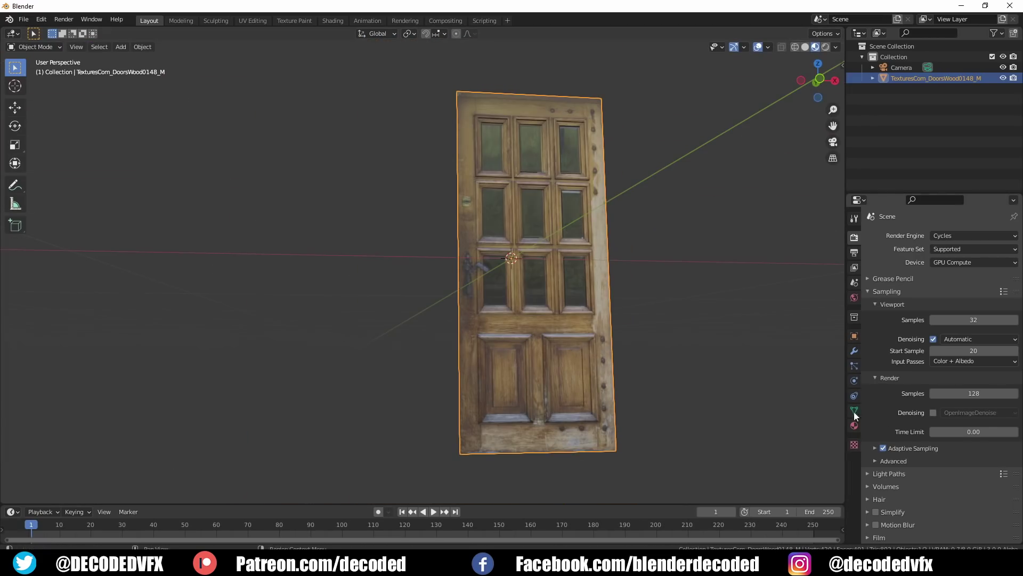
Step: Set the door material's specular to 0.132 and roughness to 0.618
left_click(855, 411)
left_click(855, 425)
scroll(591, 277, "up", 2)
left_click_drag(971, 373, 973, 373)
left_click_drag(972, 400, 981, 400)
scroll(940, 320, "up", 3)
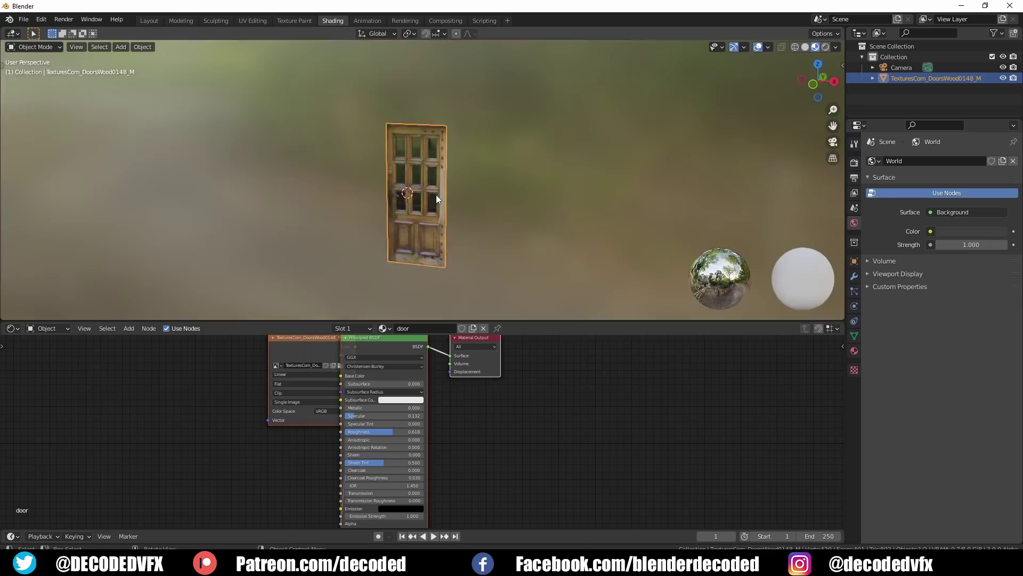
Step: Select the window panes and add a material slot holding a copy of the door material named door glass
scroll(436, 194, "up", 8)
key("Tab")
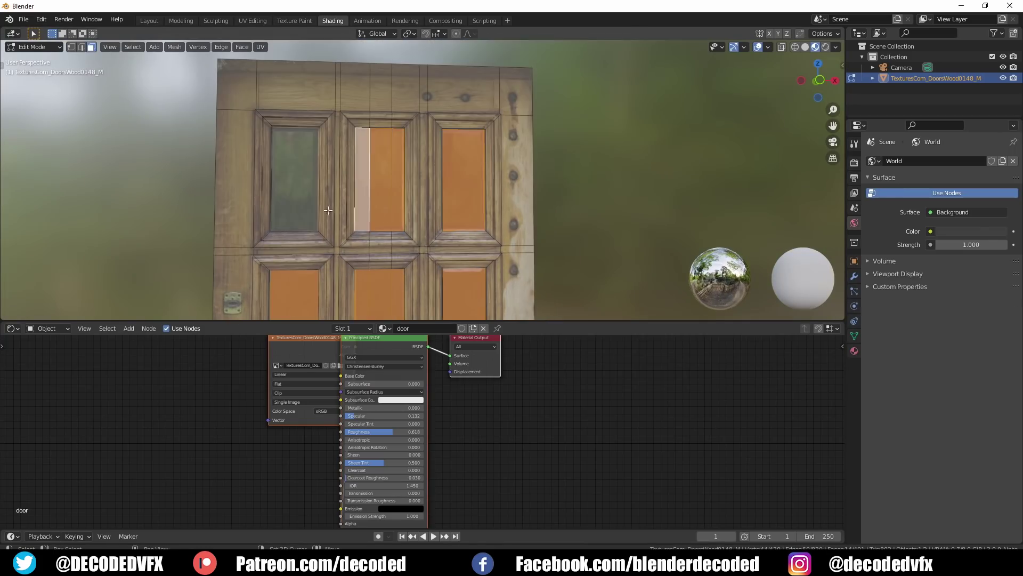
left_click(297, 206, "shift")
left_click(854, 350)
left_click(1014, 161)
left_click(981, 228)
type("glass")
key("Return")
Step: Move the UV face of the window pane beside the door handle up onto the pane above it
scroll(286, 427, "up", 3)
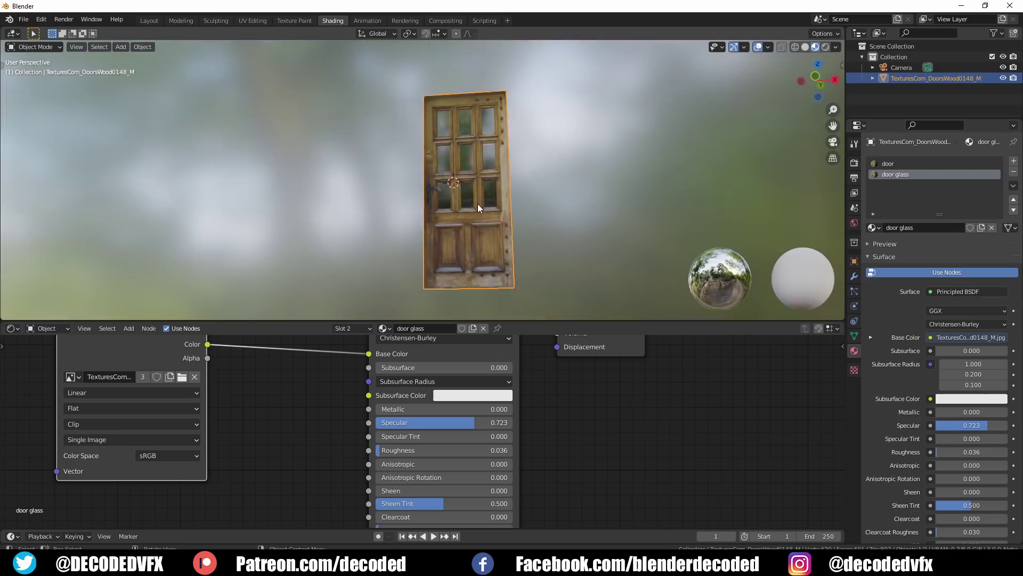
key("KP_1")
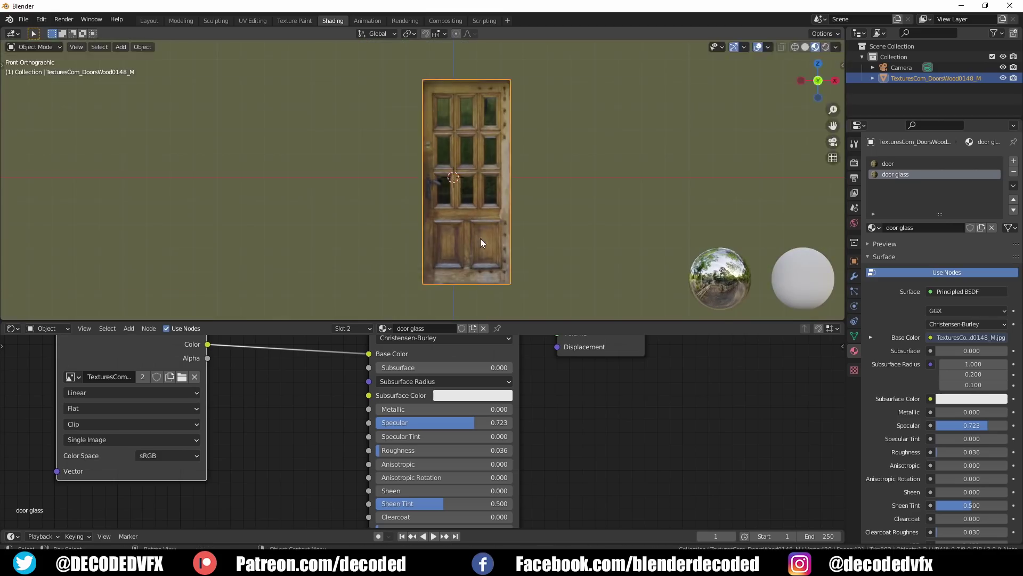
scroll(445, 193, "up", 5)
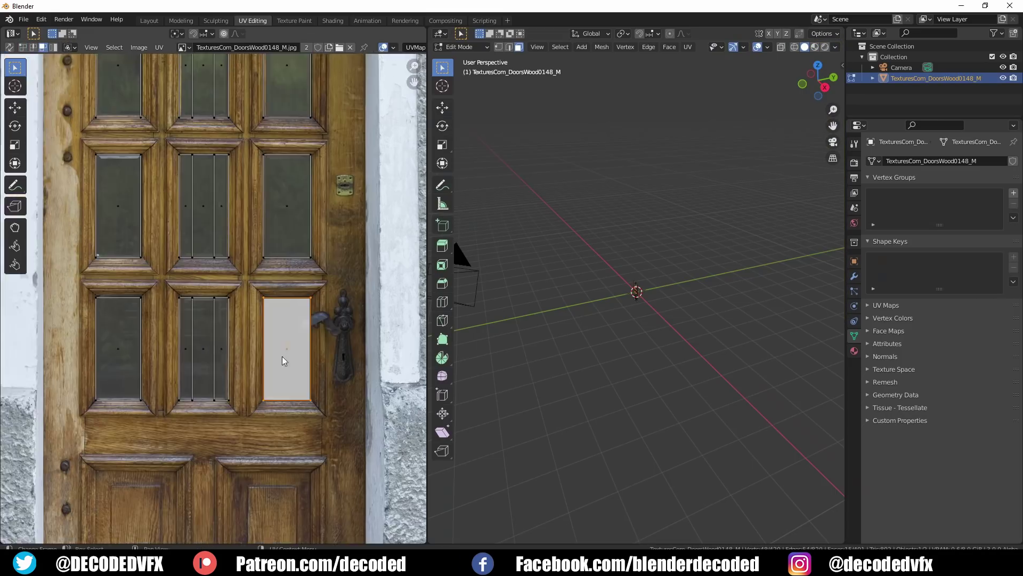
scroll(282, 356, "up", 2)
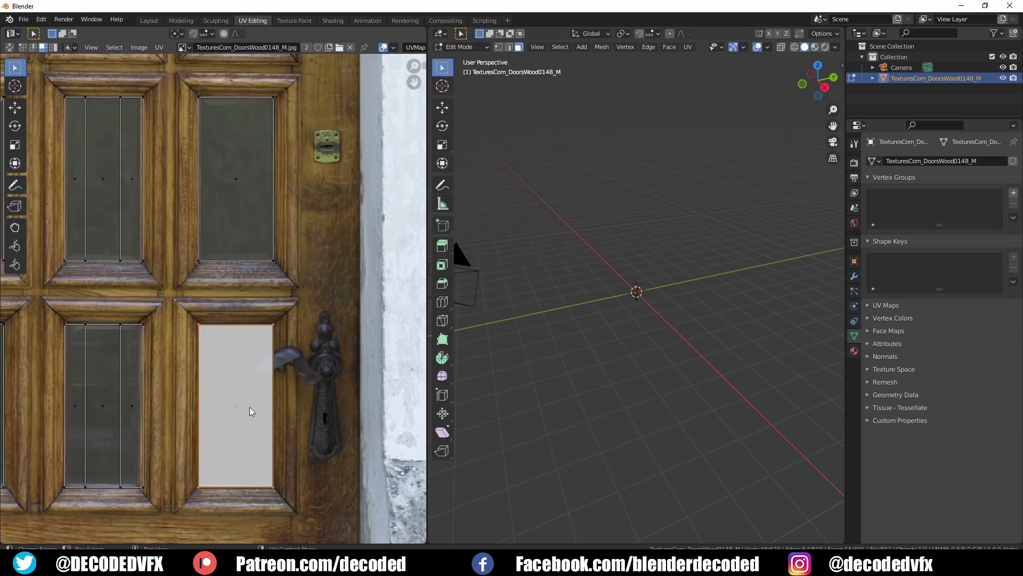
scroll(642, 267, "up", 2)
middle_click_drag(642, 266, 658, 290)
key("z")
left_click(648, 347)
scroll(662, 300, "up", 8)
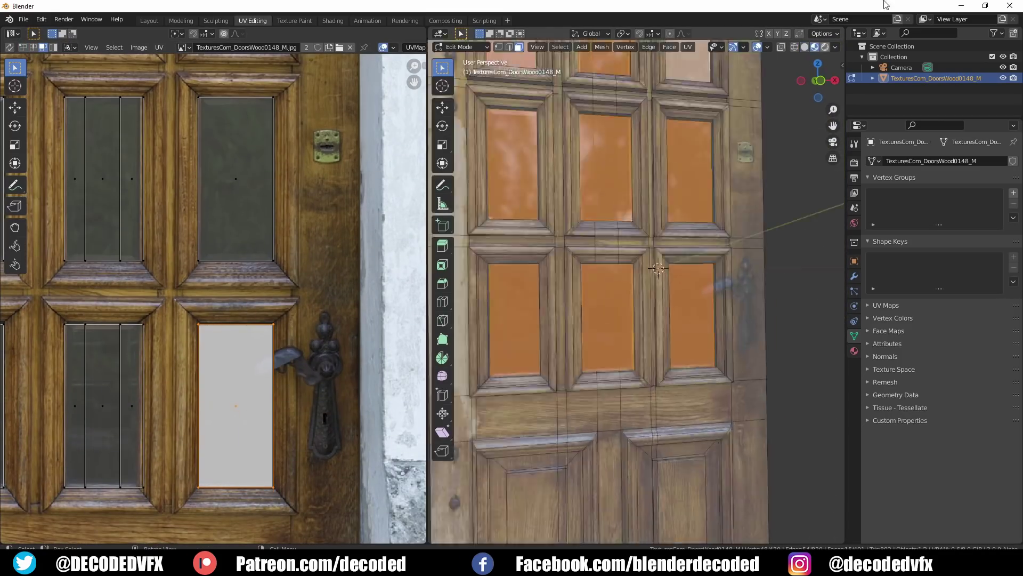
left_click(758, 48)
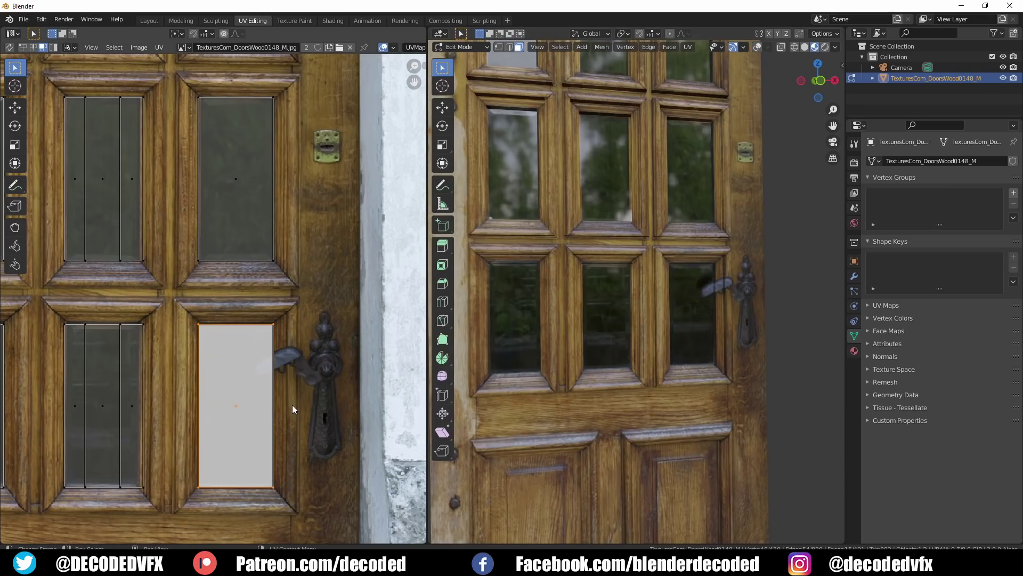
key("g")
left_click(292, 176)
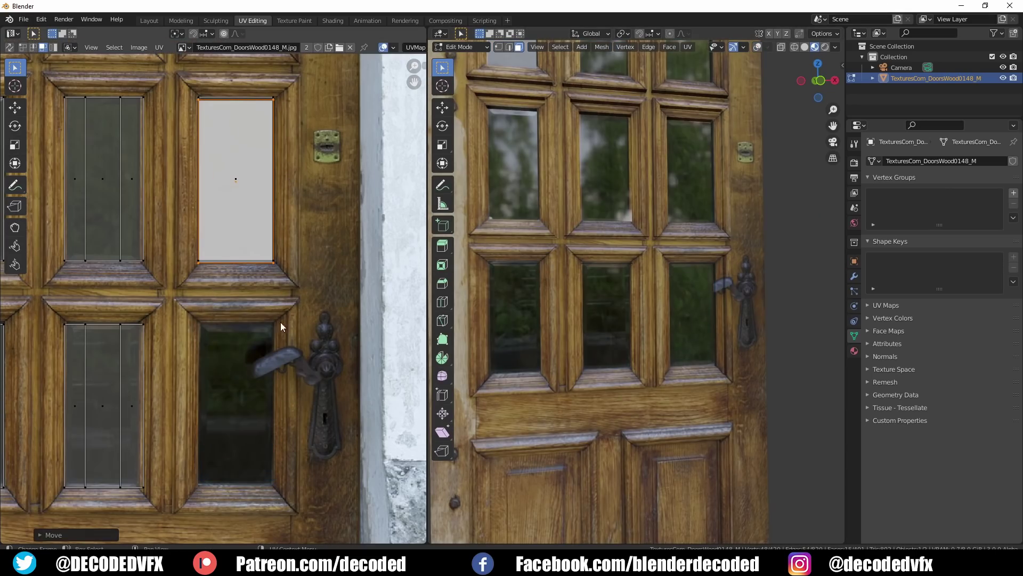
Step: Move the UVs of the window frame strips beside the handle up onto the matching frame above
scroll(693, 287, "up", 8)
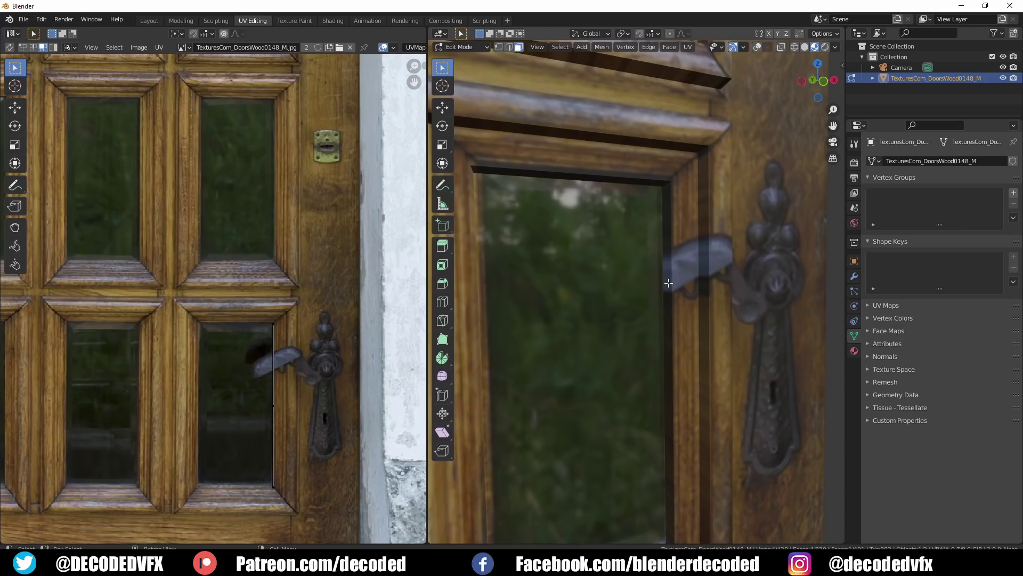
left_click(754, 49)
left_click(688, 283)
left_click(713, 272, "shift")
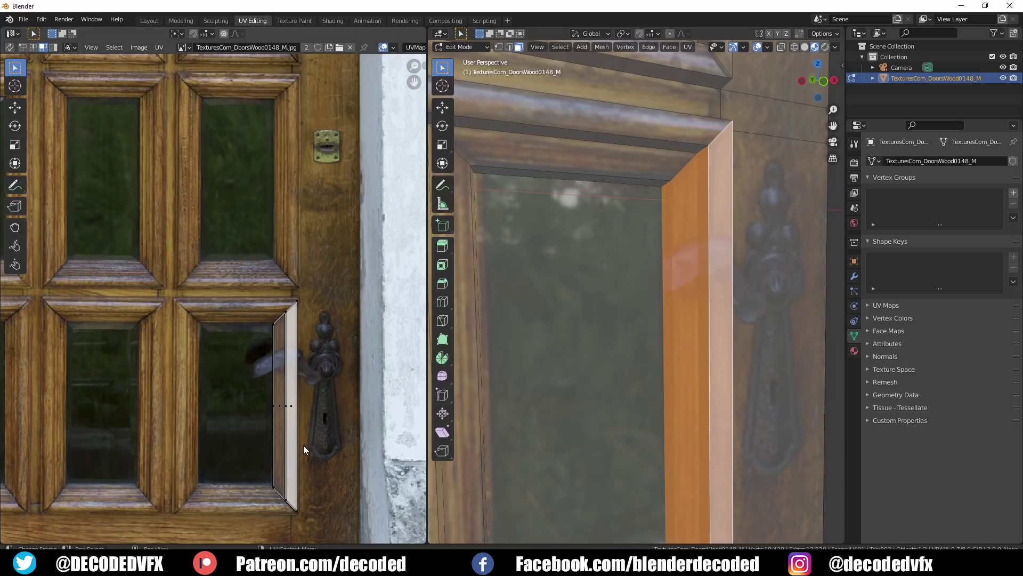
key("a")
key("g")
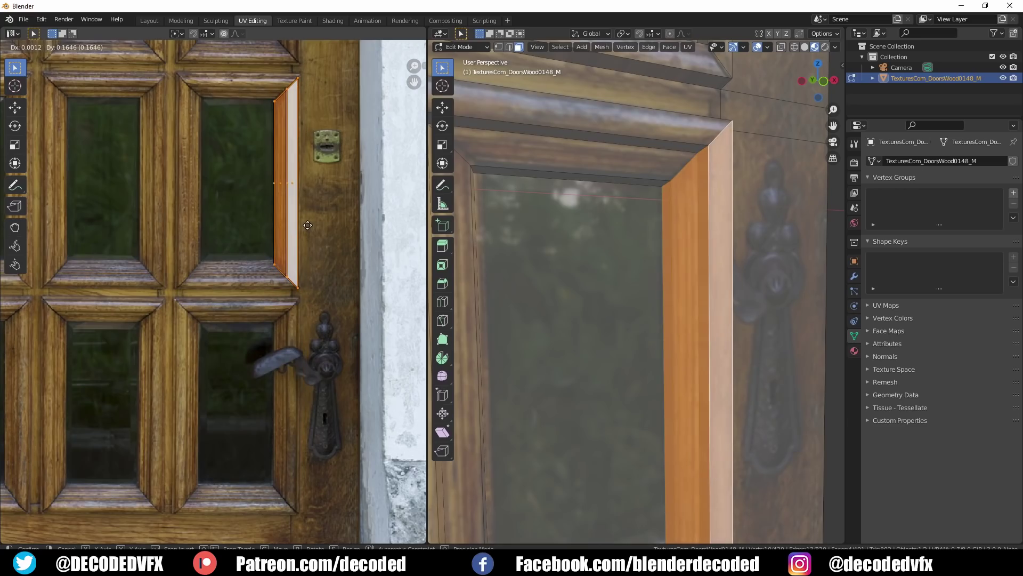
left_click(307, 226)
key("Tab")
scroll(660, 305, "down", 5)
scroll(626, 304, "down", 6)
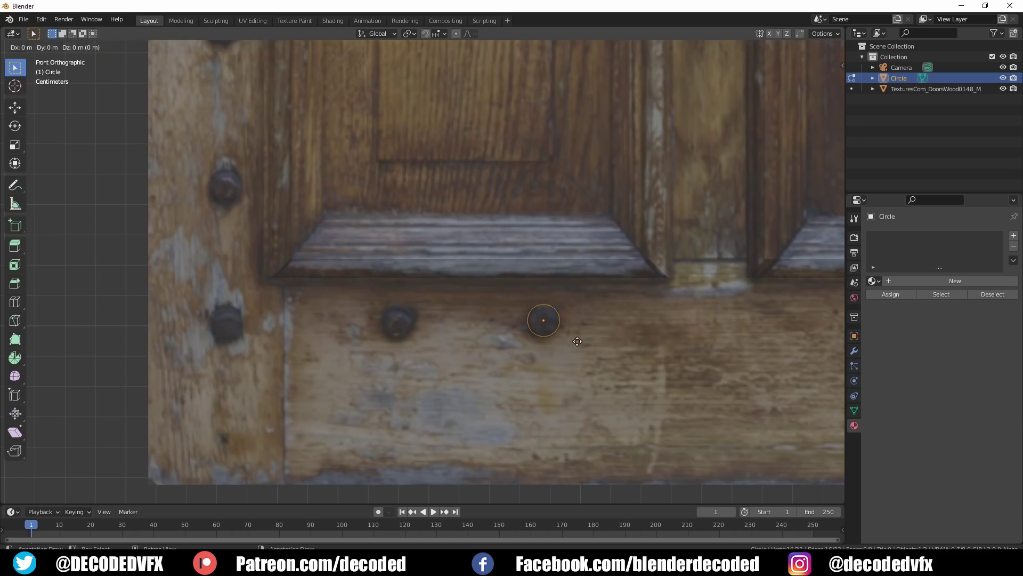
Step: Place copies of the circle over the second bottom-rail bolt, the corner bolt and the bolt above it
key("x")
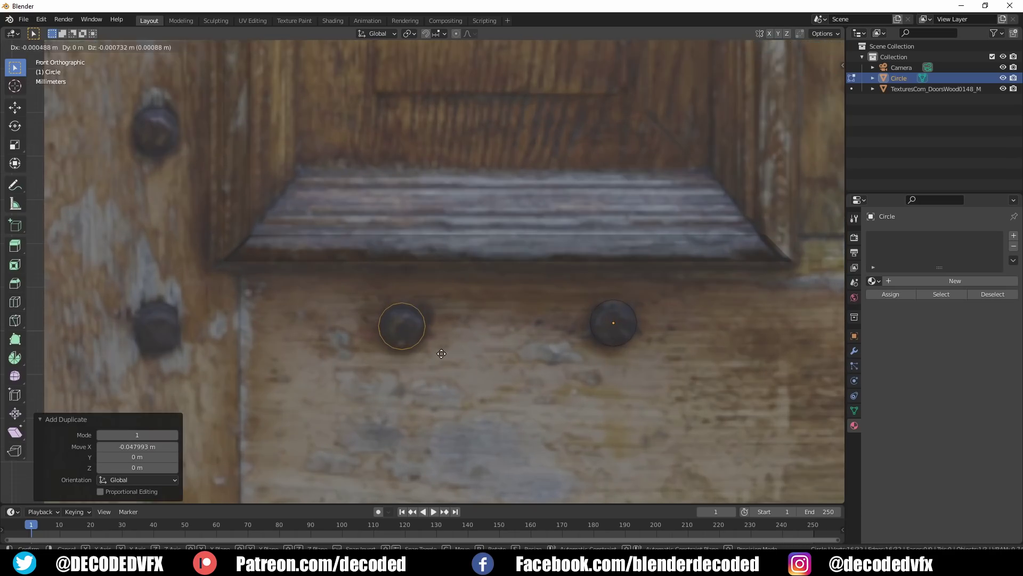
left_click(441, 354)
middle_click_drag(441, 353, 468, 356, "shift")
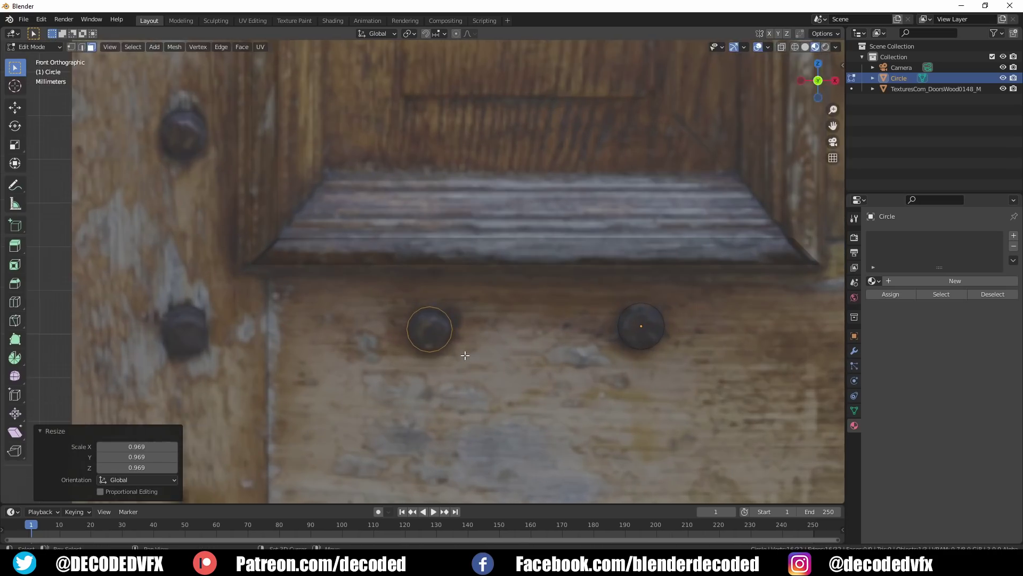
scroll(468, 356, "down", 1)
key("shift+d")
left_click(257, 354)
key("shift+d")
key("z")
left_click(311, 193)
middle_click_drag(312, 193, 320, 248, "shift")
scroll(320, 248, "down", 2)
Step: Place copies of the circle over the lower two bolts of the upper group along the door's side
key("shift+d")
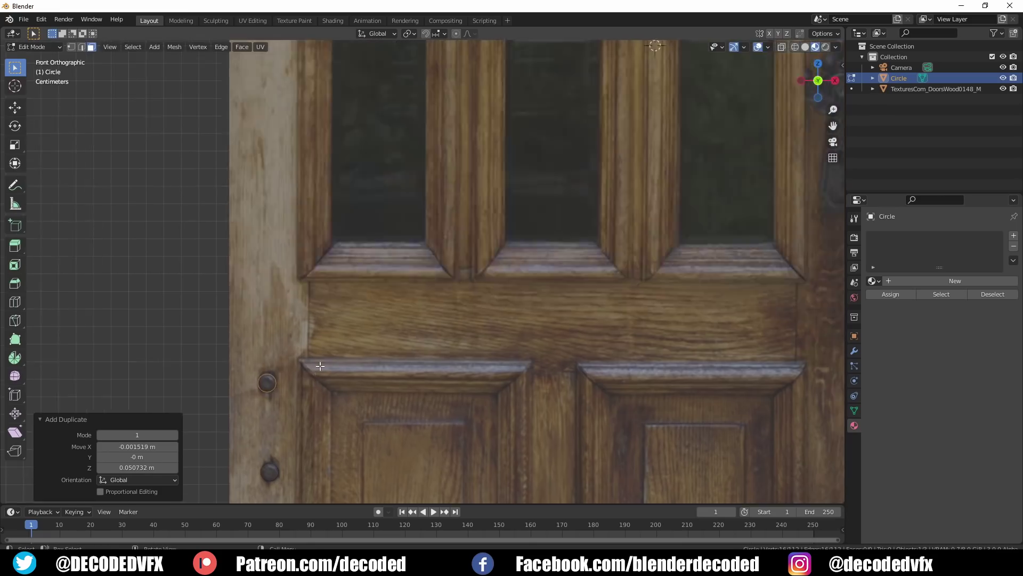
scroll(328, 203, "down", 3)
left_click(327, 203)
scroll(336, 326, "up", 4)
key("shift+d")
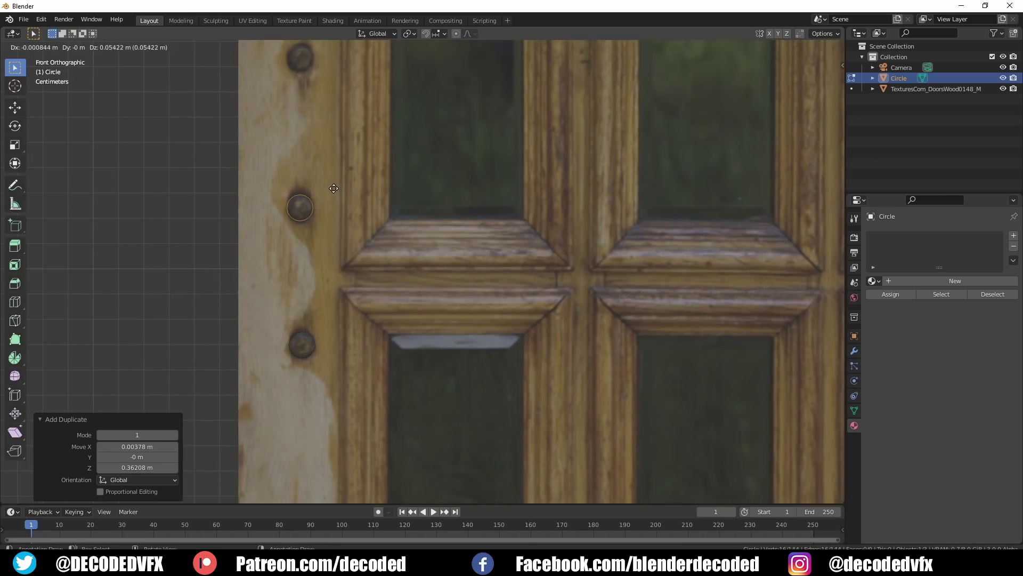
key("z")
left_click(334, 187)
Step: Repeat the circle duplication for the next bolt up and adjust the copy 0.005907 m vertically
middle_click_drag(343, 186, 343, 272, "shift")
key("shift+r")
key("g")
key("z")
left_click(344, 238)
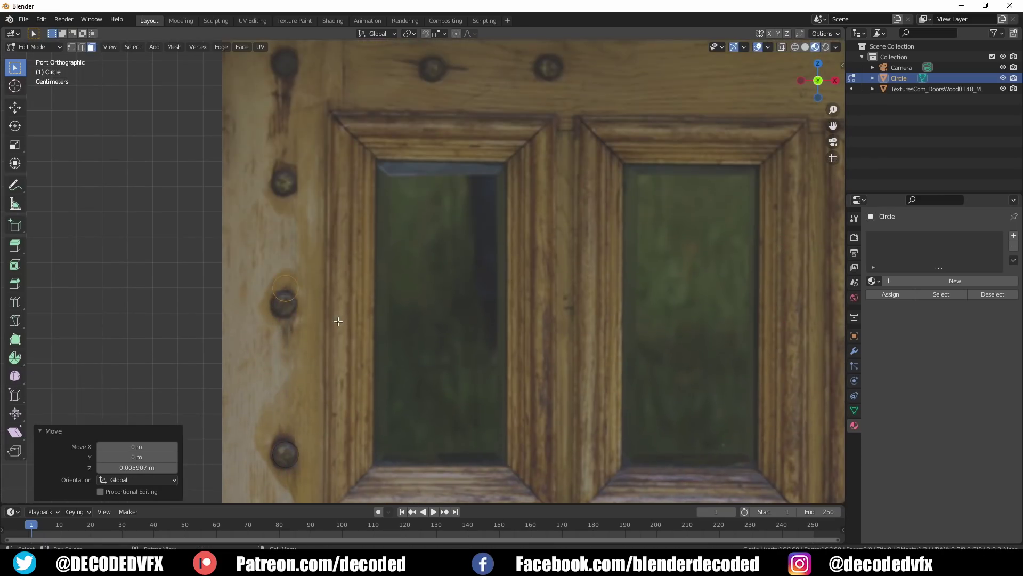
key("ctrl+z")
Step: Place copies of the circle over the top two bolts along the door's side
key("shift+d")
key("z")
left_click(326, 199)
key("g")
left_click(324, 204)
middle_click_drag(332, 222, 331, 370, "shift")
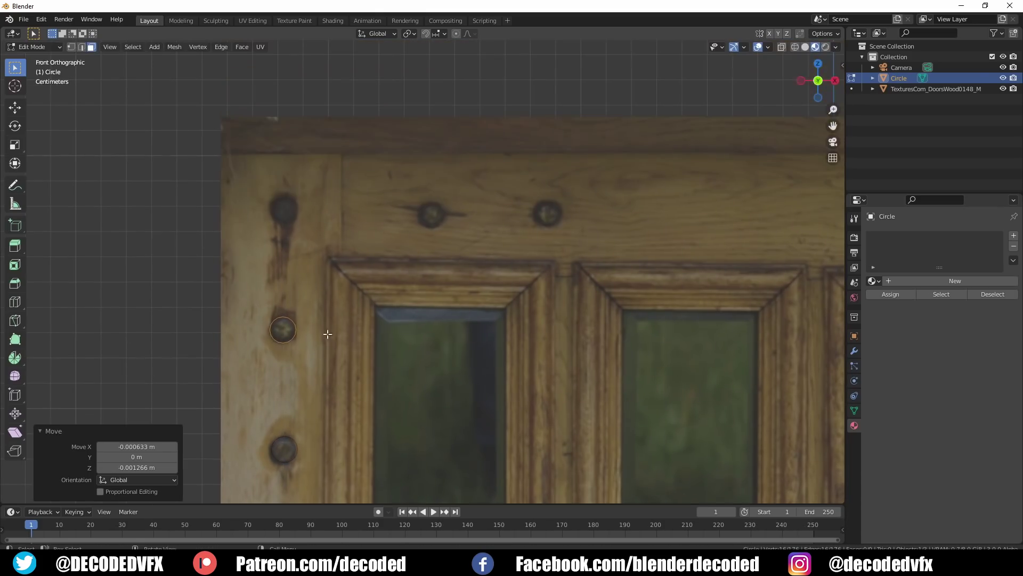
key("shift+d")
left_click(332, 252)
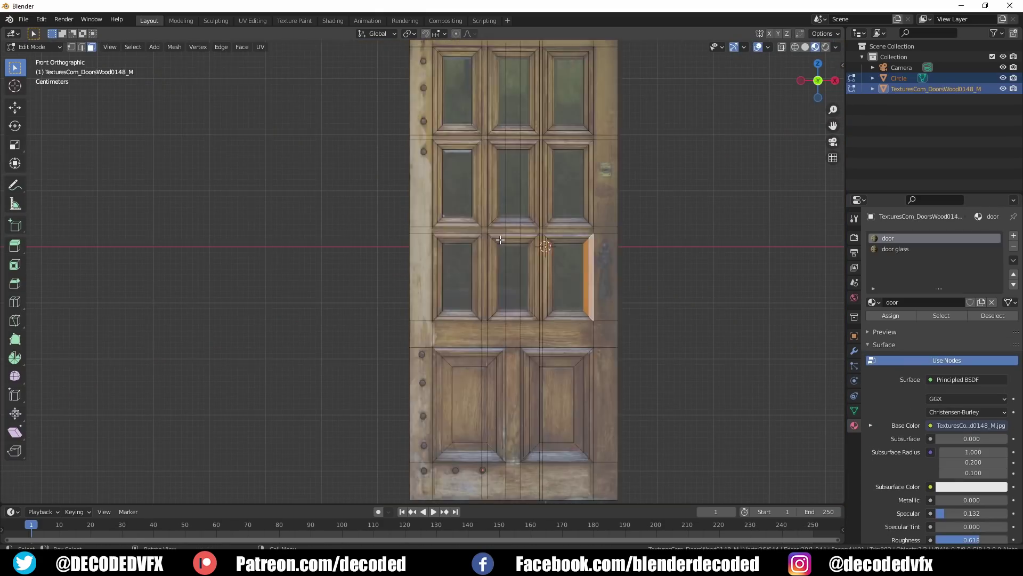
Step: Project the circle outlines onto the door mesh and extrude the resulting bolt faces
key("a")
left_click(221, 47)
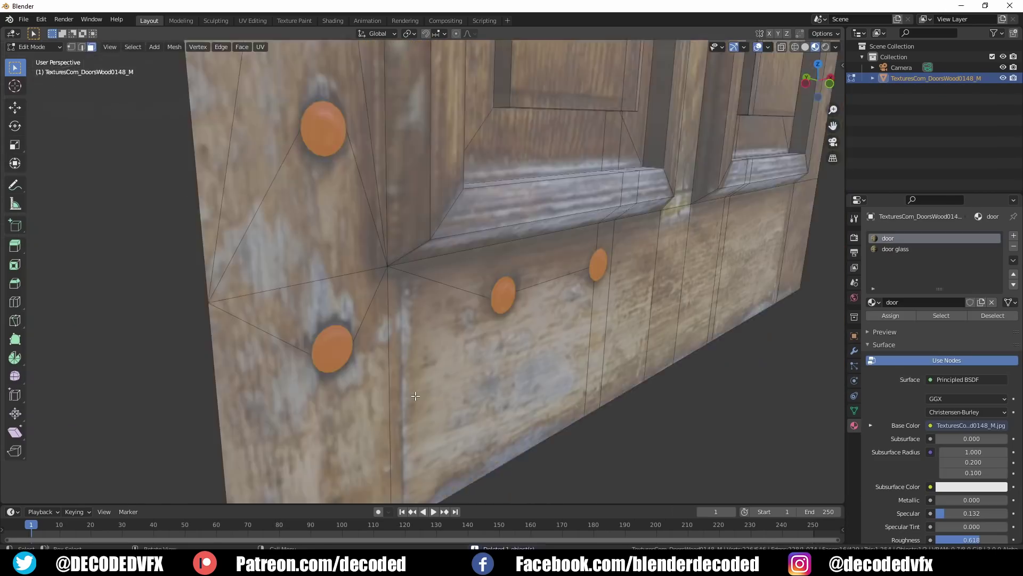
scroll(431, 356, "up", 2)
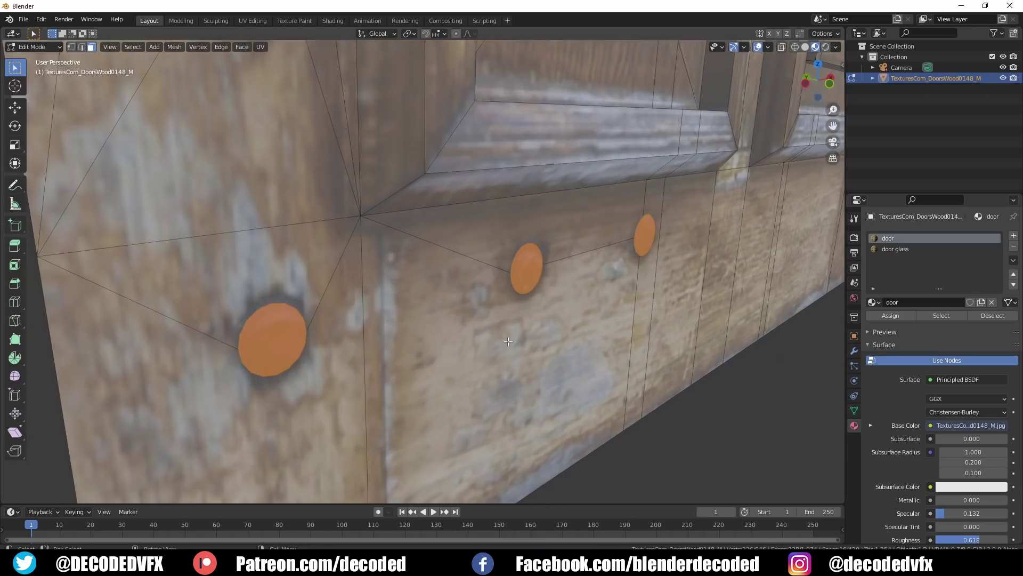
key("e")
left_click(431, 356)
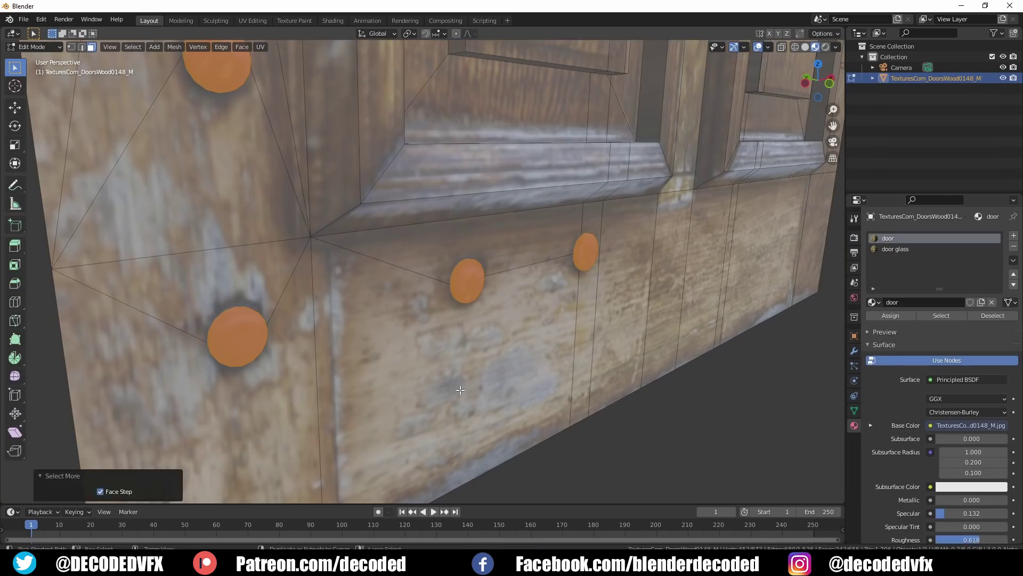
Step: Add a material slot named door metal for the selected bolt faces
left_click(1013, 236)
left_click(914, 303)
scroll(912, 260, "down", 2)
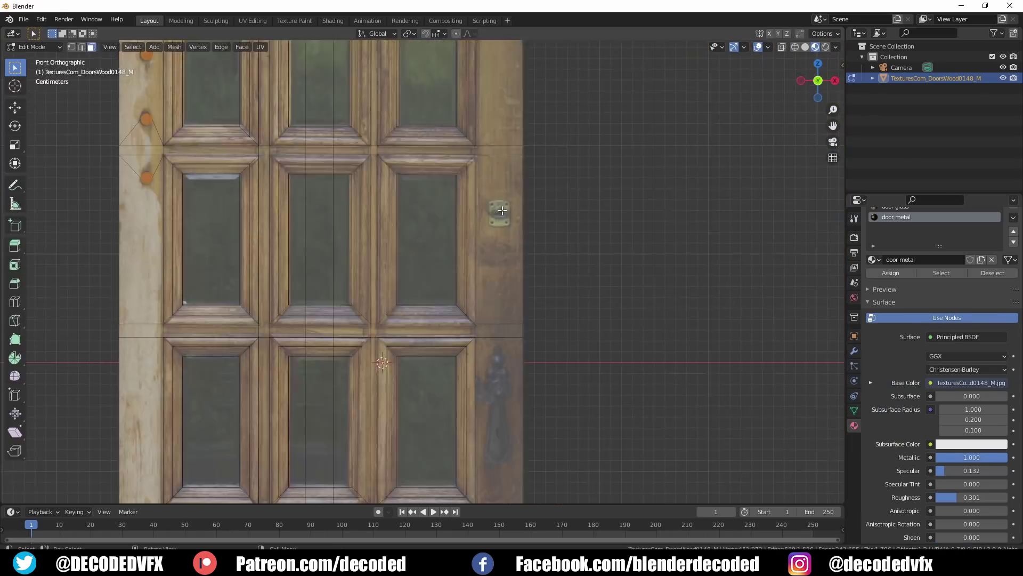
Step: Add a plane and a circle mesh at the scene origin
key("shift+a")
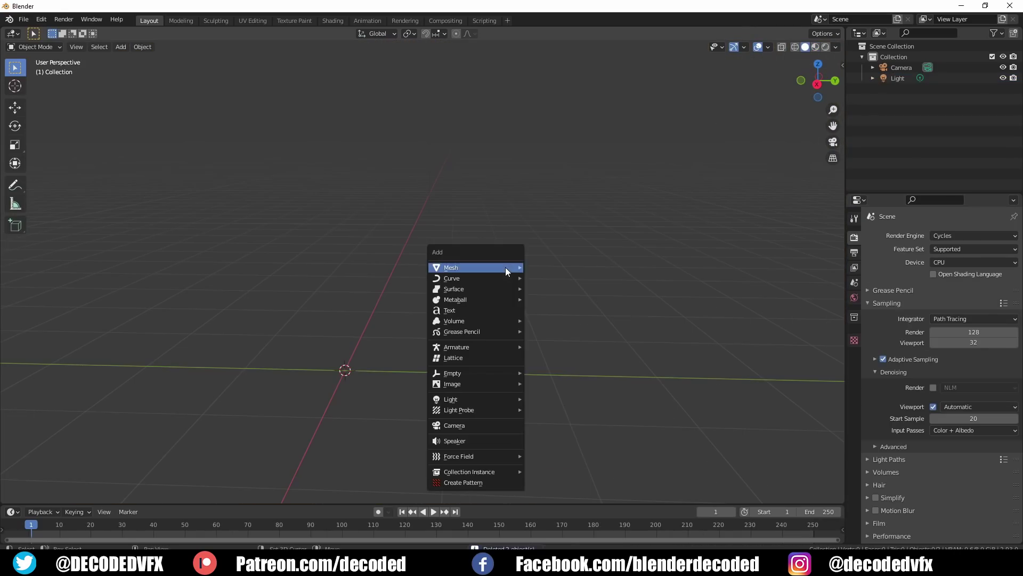
mouse_move(505, 267)
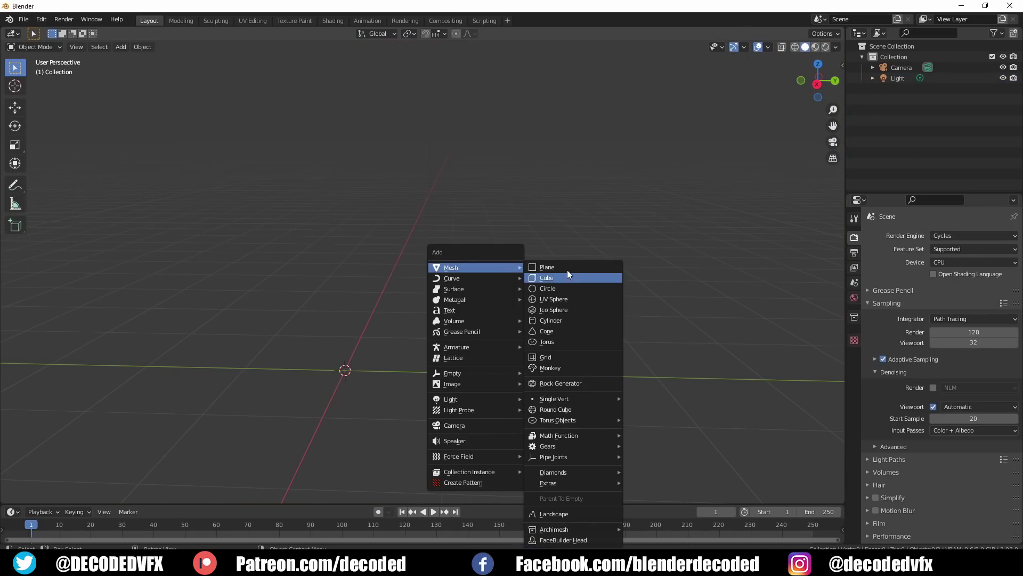
left_click(565, 267)
key("shift+a")
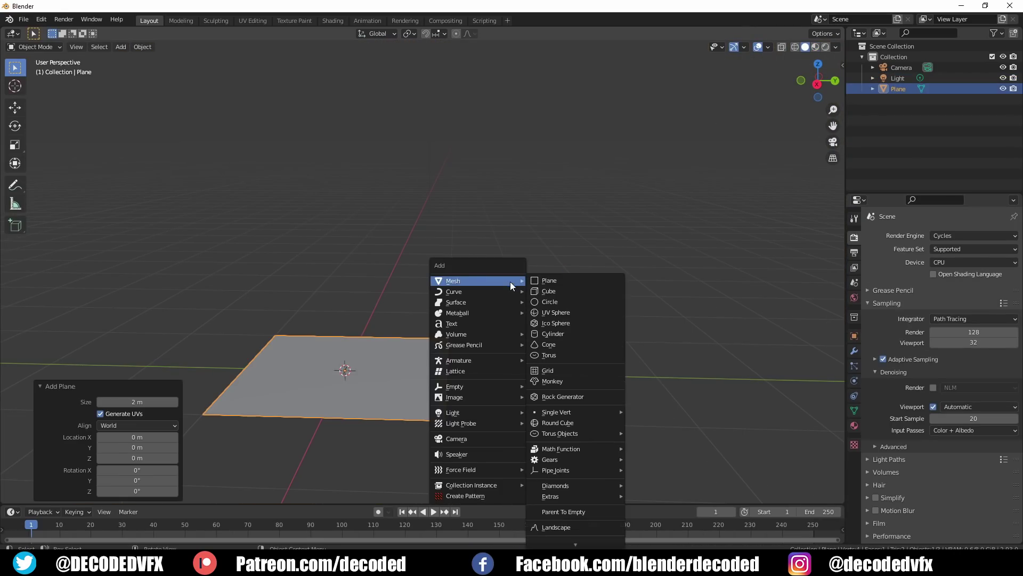
left_click(572, 302)
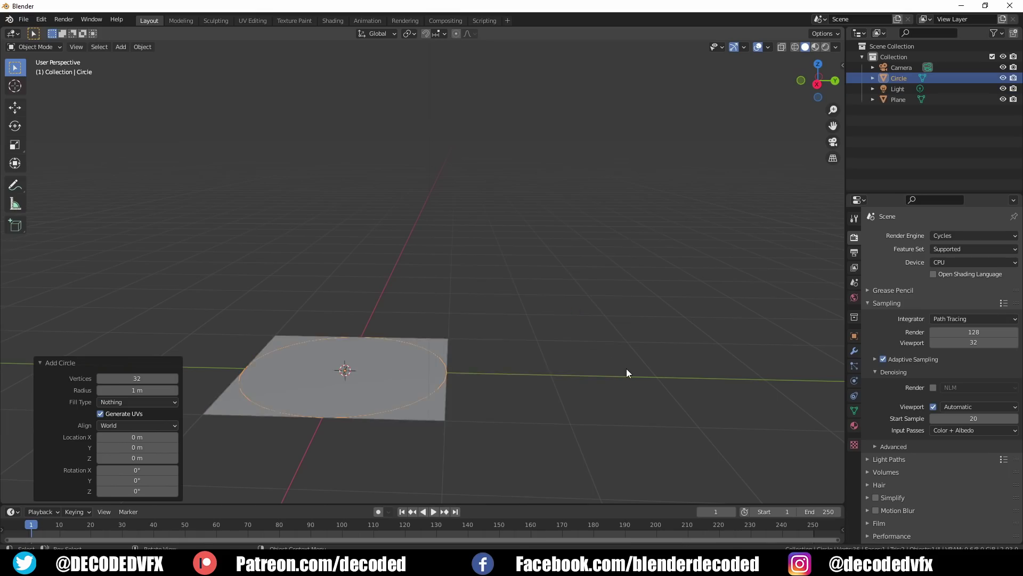
Step: Scale the circle down to fit inside the plane and raise it about 0.6 m along Z
key("s")
left_click(496, 417)
key("g")
key("z")
left_click(491, 371)
Step: Cut the circle's outline into the plane with Knife Project from the top orthographic view
key("KP_7")
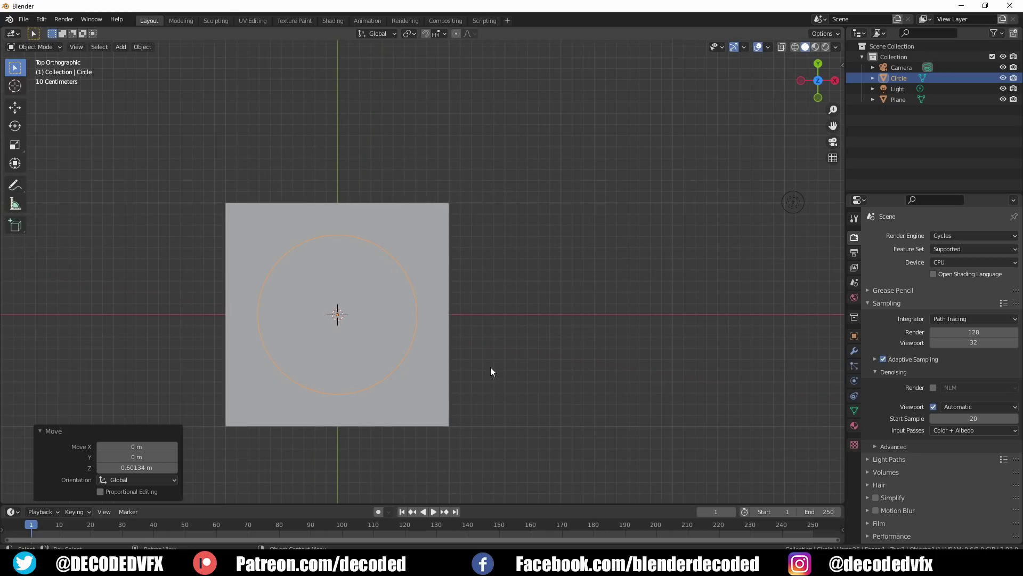
left_click(420, 266, "shift")
key("Tab")
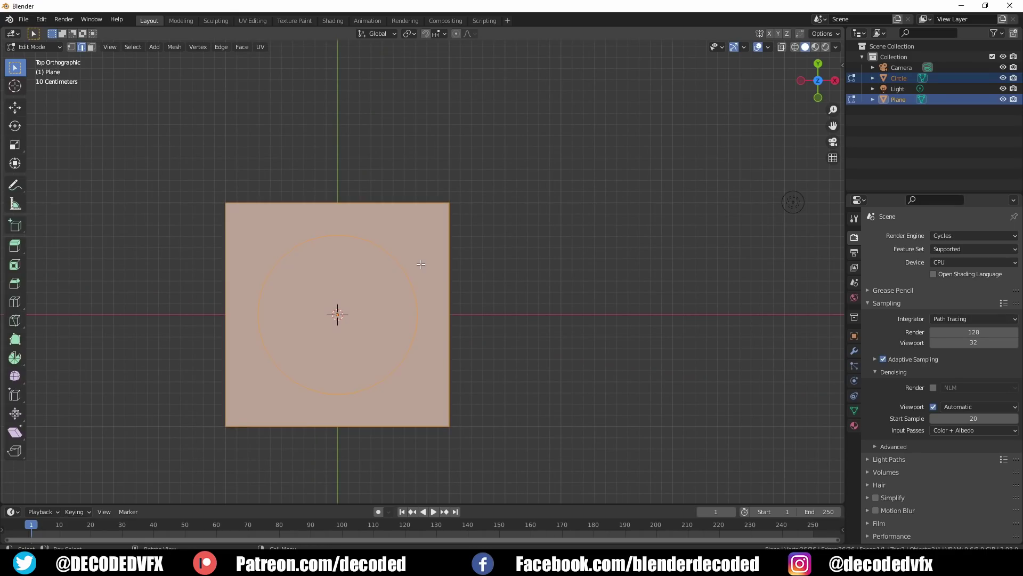
left_click(173, 47)
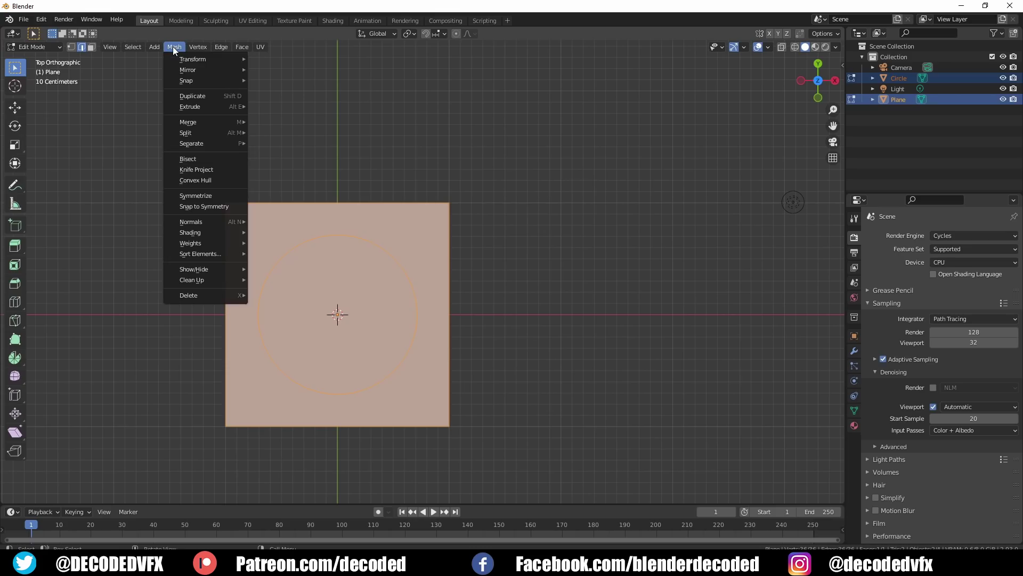
left_click(207, 195)
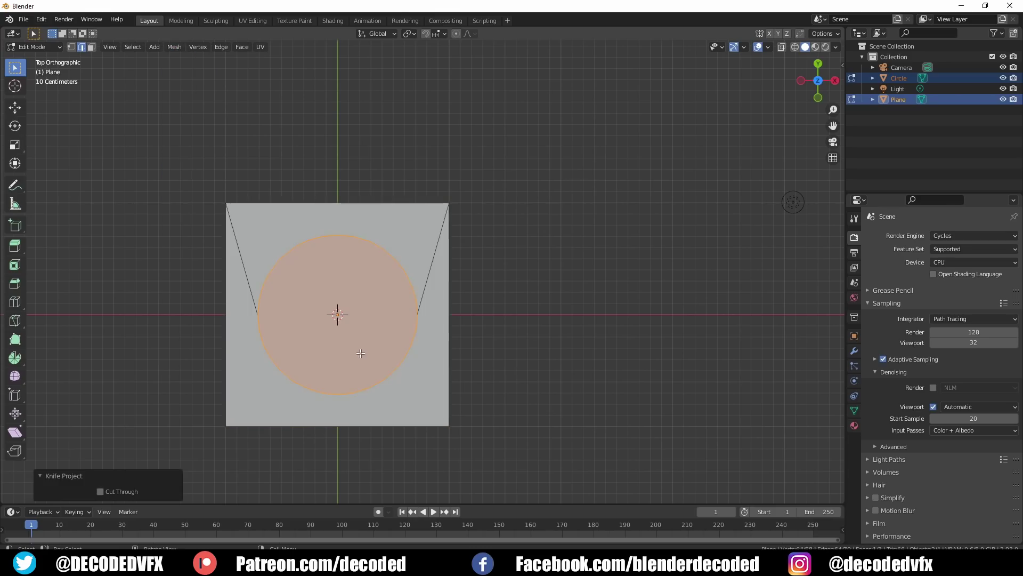
Step: Select only the plane and inspect its projected circular cut in Edit Mode from an angled view
key("Tab")
middle_click_drag(361, 353, 386, 318)
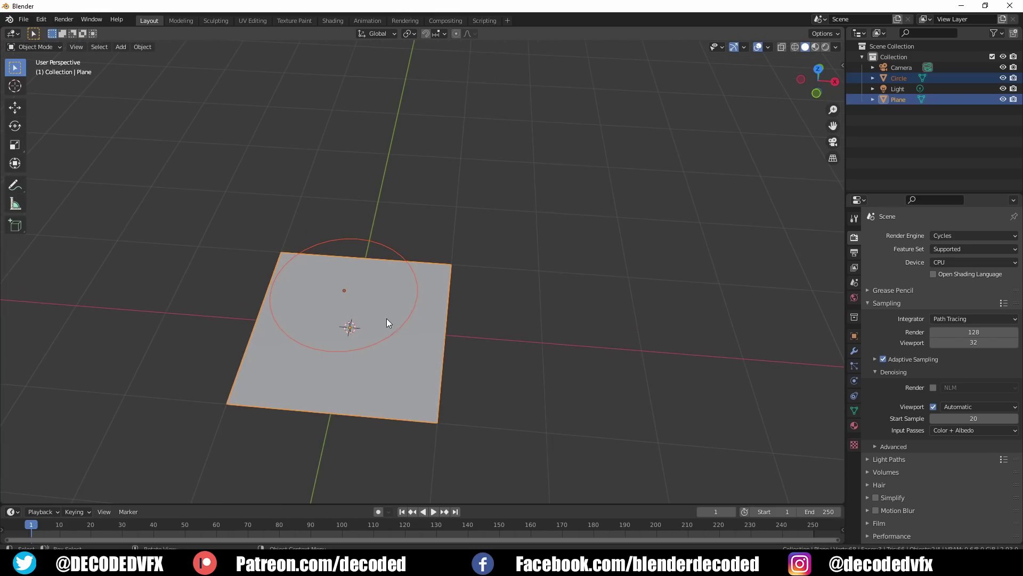
left_click(426, 371)
middle_click_drag(425, 371, 474, 351)
key("Tab")
left_click(474, 351)
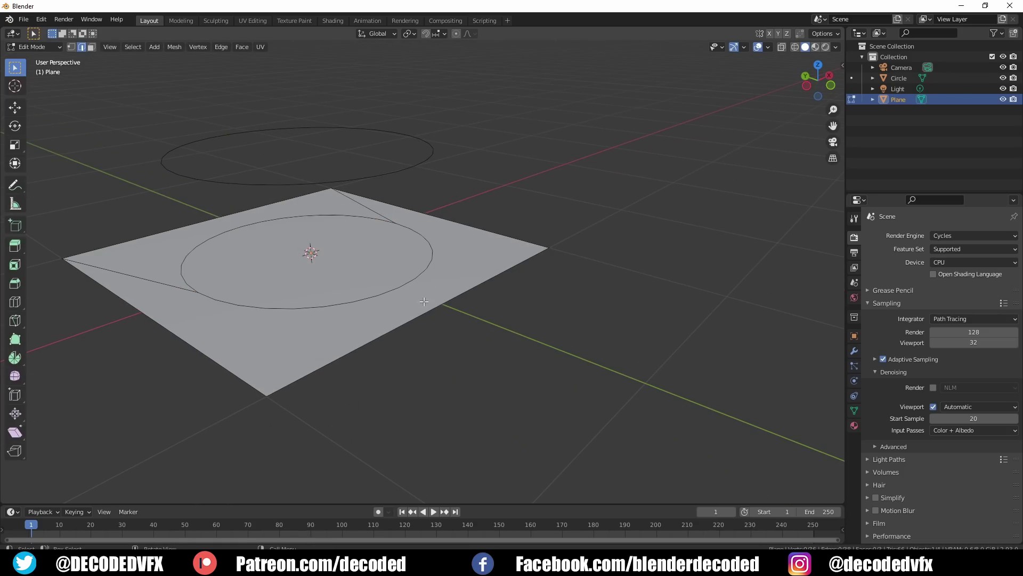
left_click(360, 262)
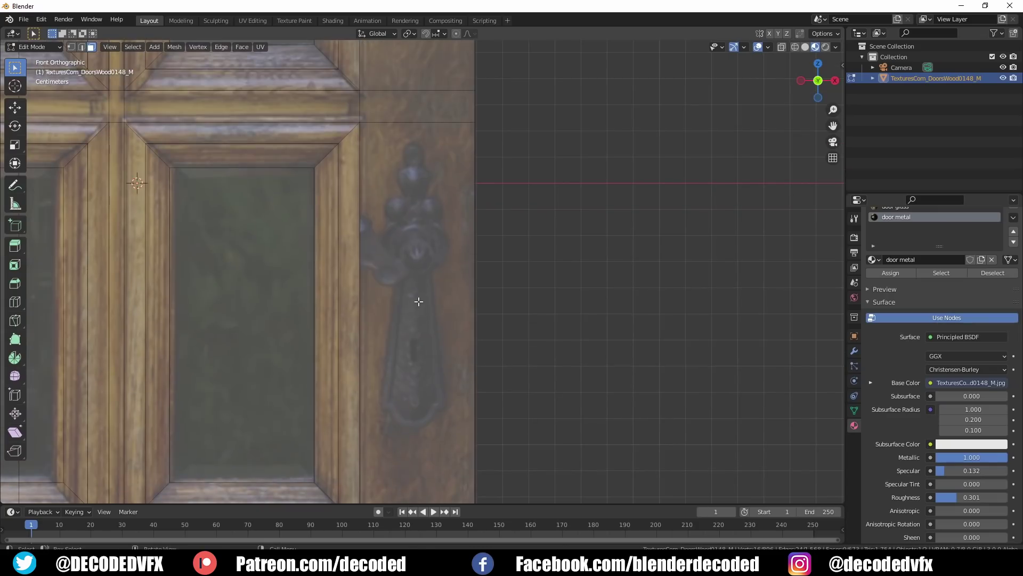
left_click(416, 429)
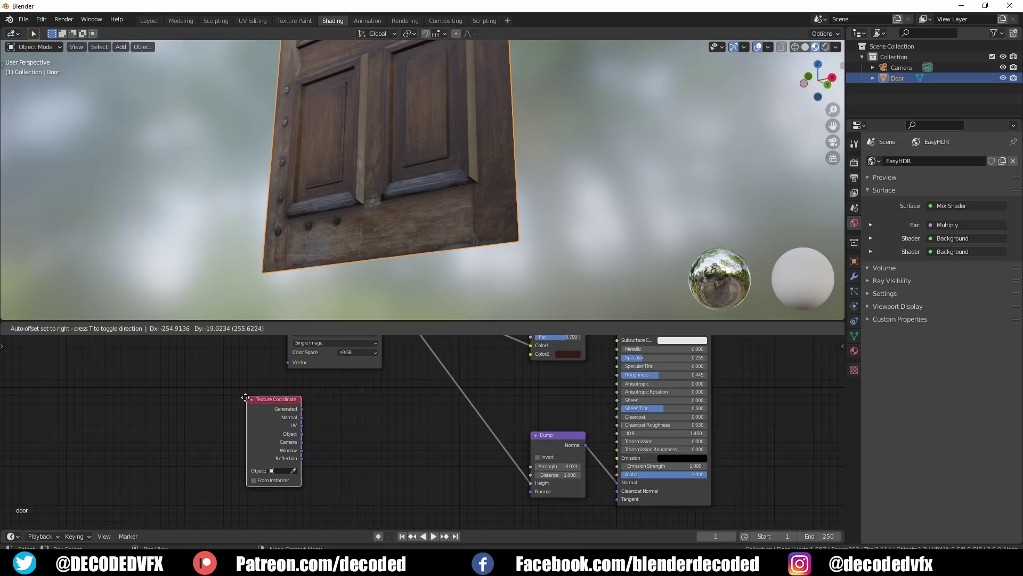
Step: Add a Musgrave Texture node to the door material and connect Texture Coordinate's Object output to its Vector input
key("shift+a")
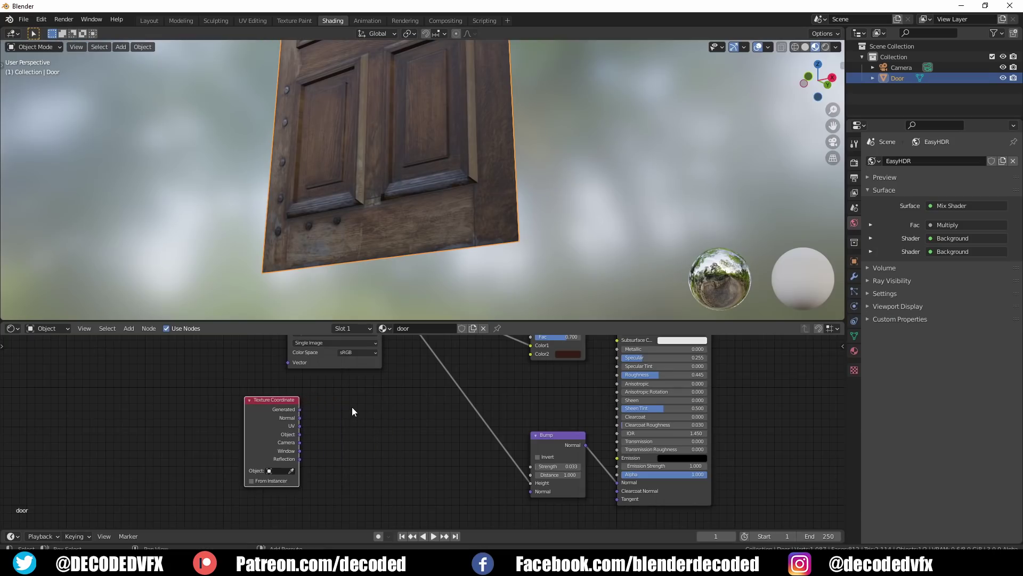
left_click(353, 407)
type("musgrave")
key("Return")
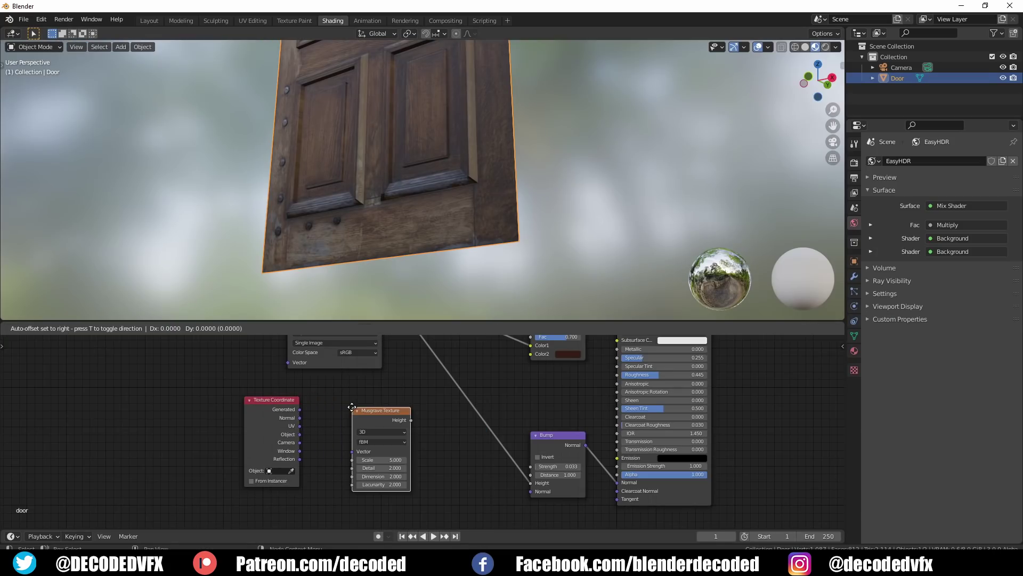
left_click(298, 395)
left_click_drag(278, 432, 319, 436)
scroll(274, 448, "up", 2)
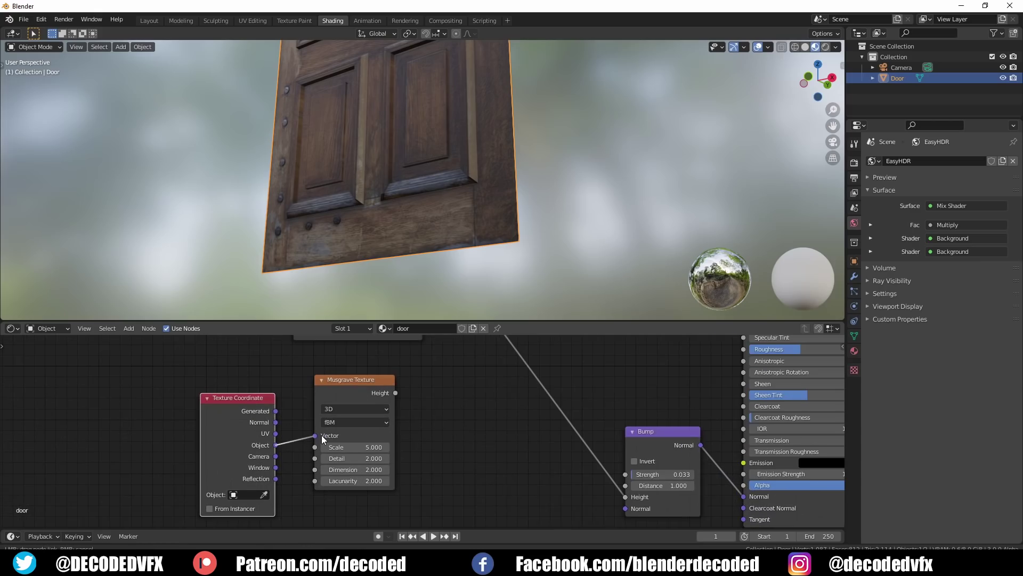
Step: Preview the Musgrave texture on the door and set its Detail to 16 and Dimension to 0
left_click(367, 388, "ctrl+shift")
scroll(379, 424, "up", 1)
left_click(349, 462)
type("16")
key("Return")
left_click_drag(334, 476, 277, 476)
Step: Connect the Musgrave Height output to the Principled BSDF's Roughness input and check the door surface up close
middle_click_drag(515, 425, 356, 463)
scroll(374, 456, "down", 3)
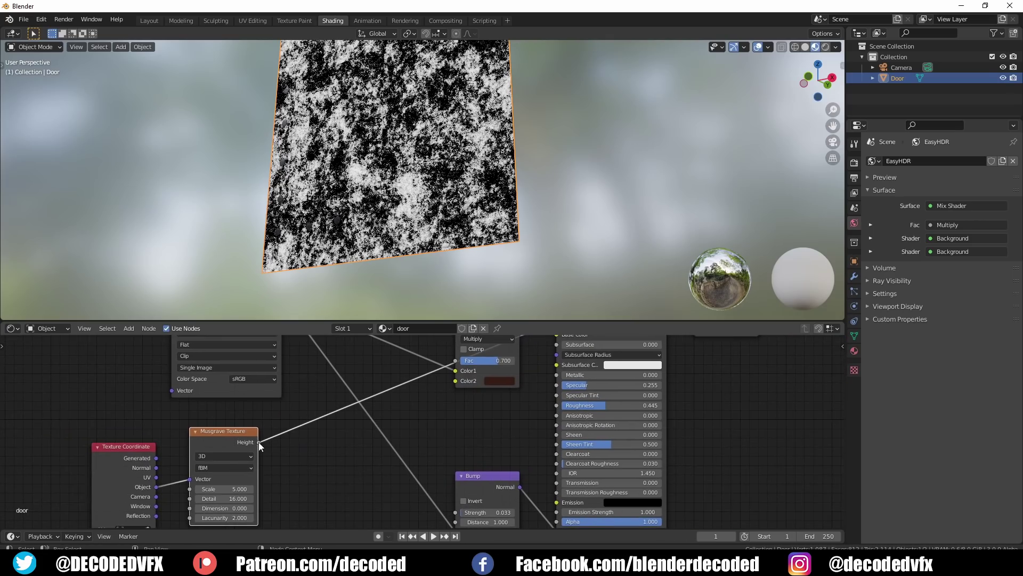
left_click_drag(258, 442, 569, 407)
middle_click_drag(634, 338, 619, 357)
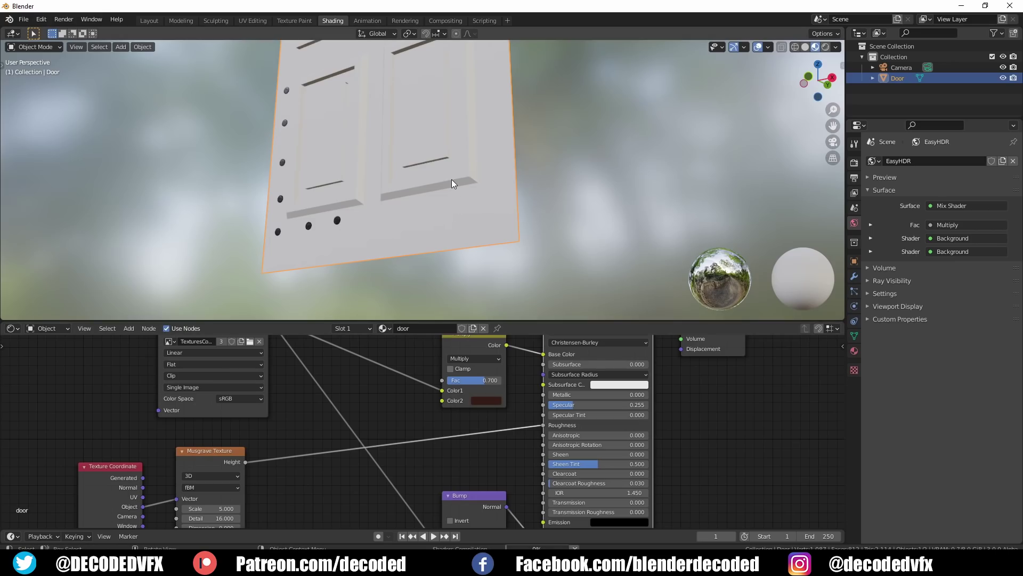
middle_click_drag(426, 172, 464, 187)
scroll(396, 136, "up", 2)
scroll(370, 117, "up", 2)
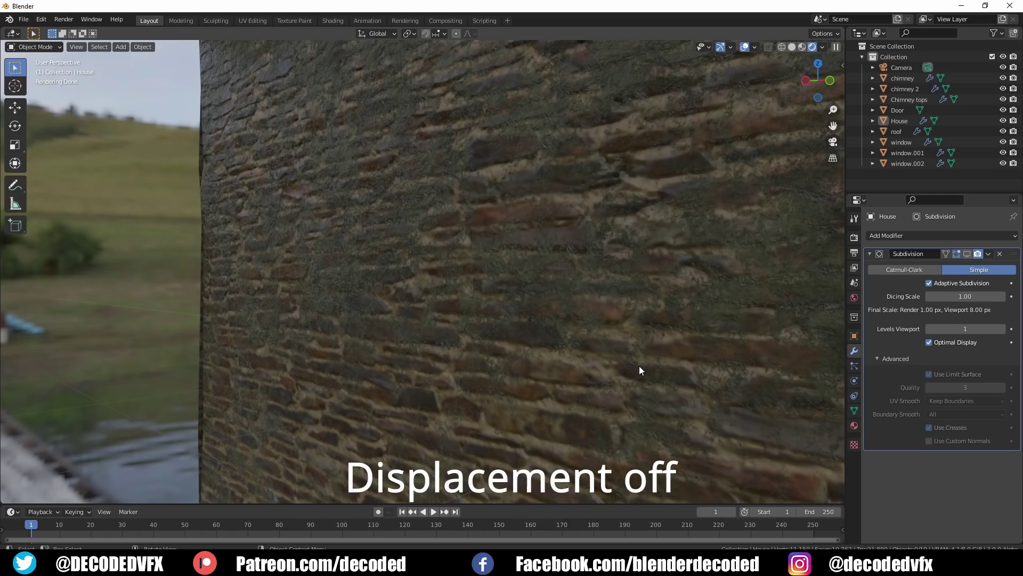
Step: Compare the stone House wall with the Subdivision modifier's viewport display switched on and off from several angles
left_click(966, 254)
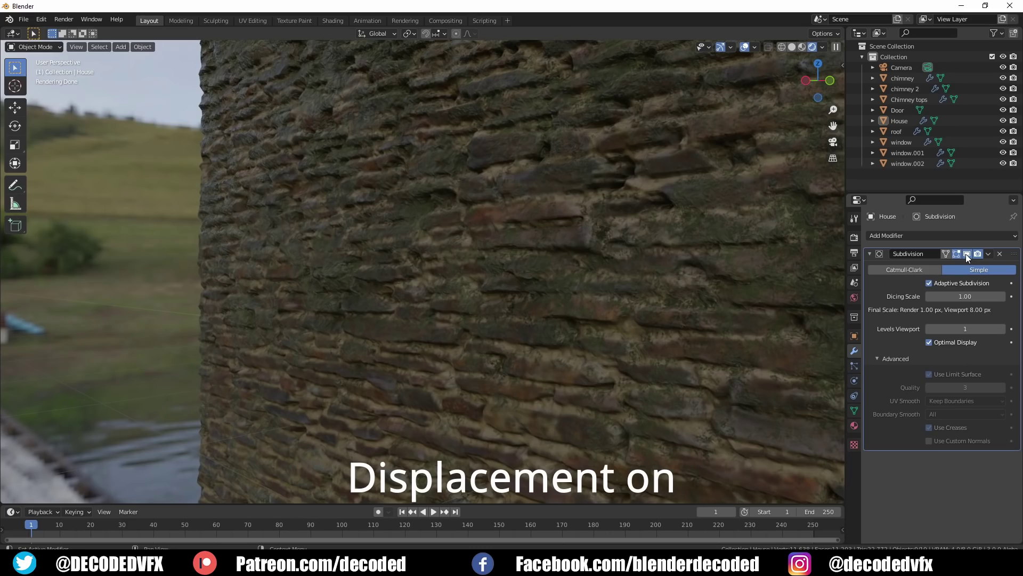
left_click(966, 253)
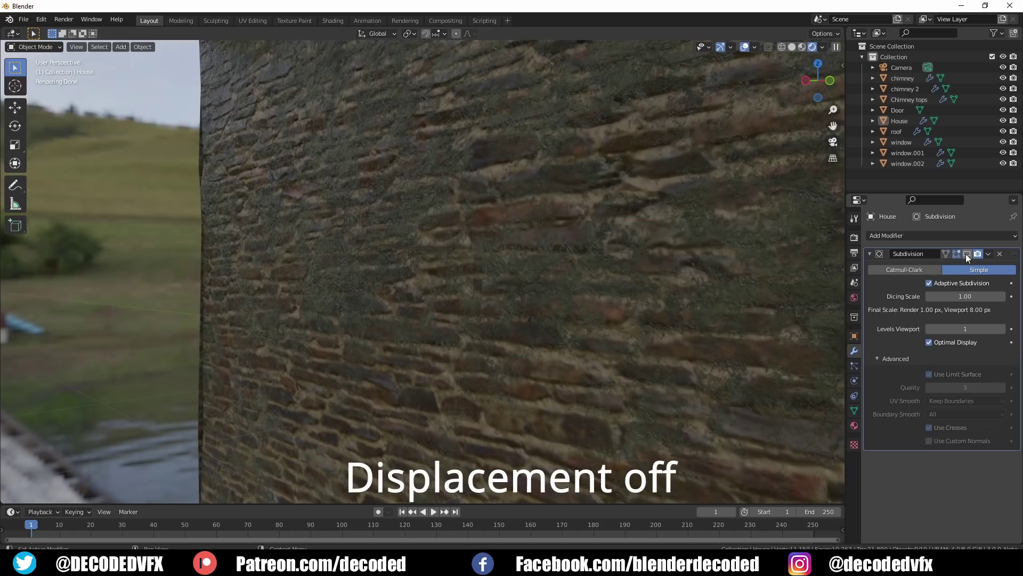
left_click(966, 254)
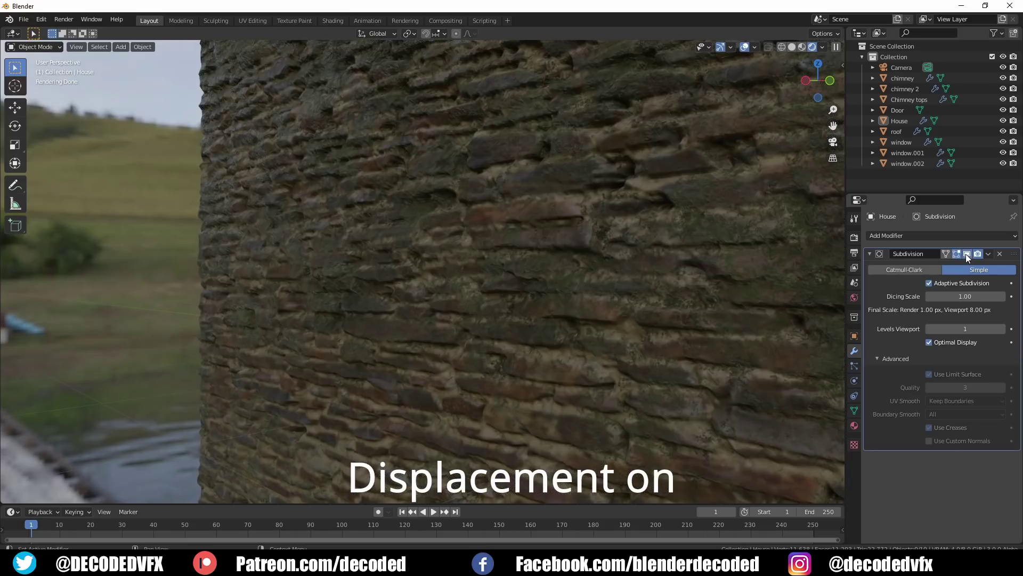
middle_click_drag(496, 236, 725, 235)
left_click(966, 254)
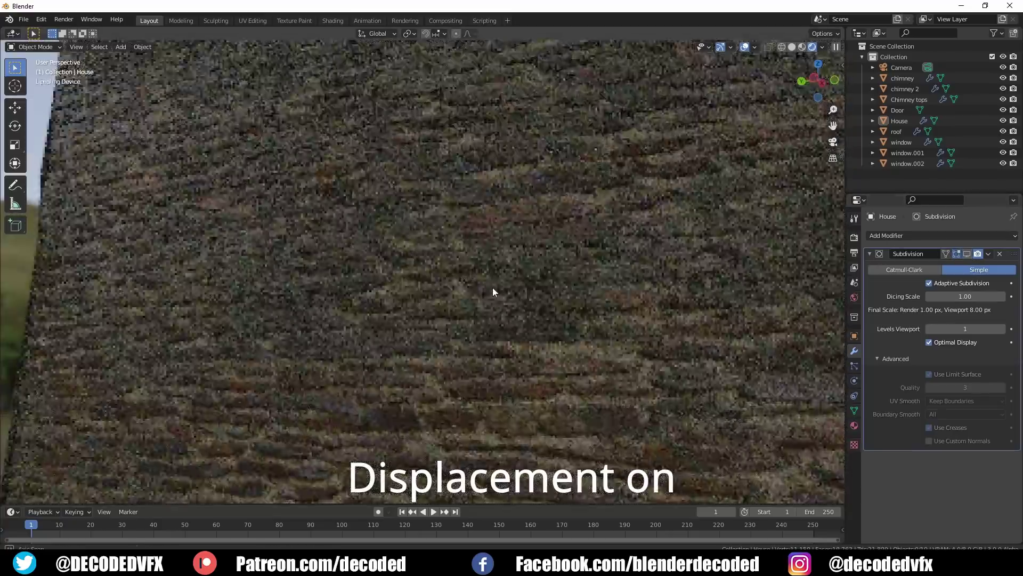
middle_click_drag(494, 289, 542, 290)
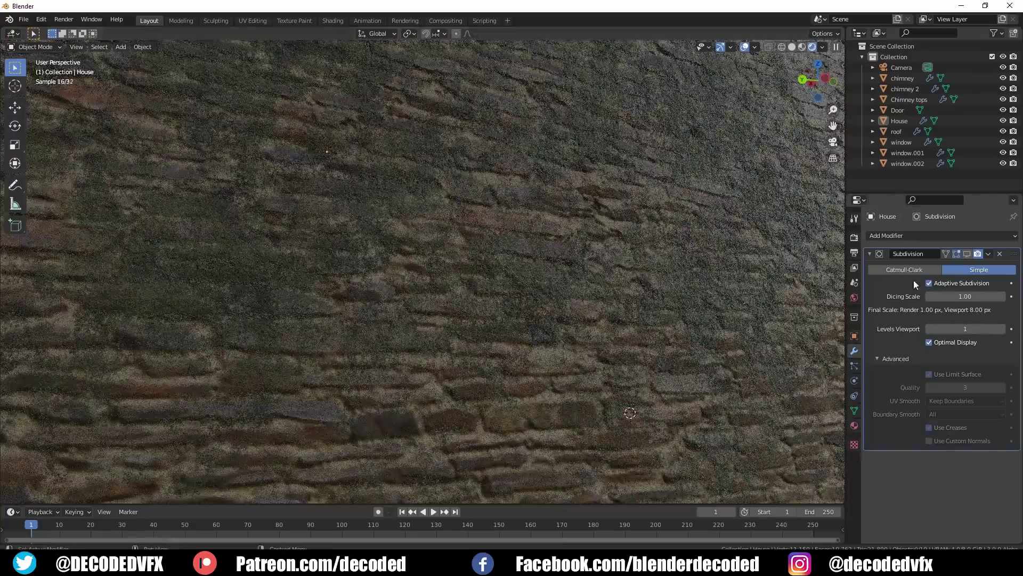
left_click(969, 255)
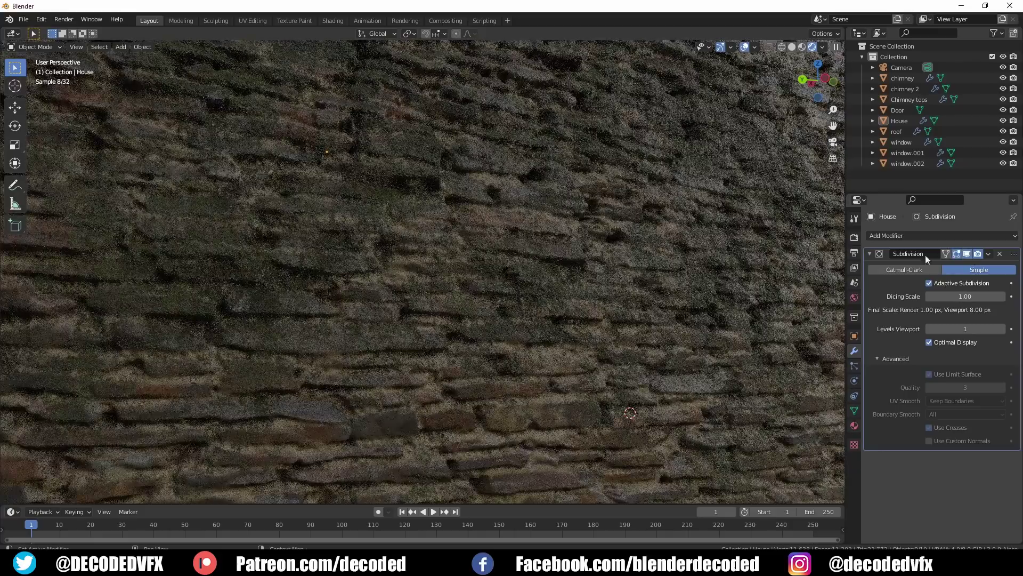
middle_click_drag(537, 261, 457, 270)
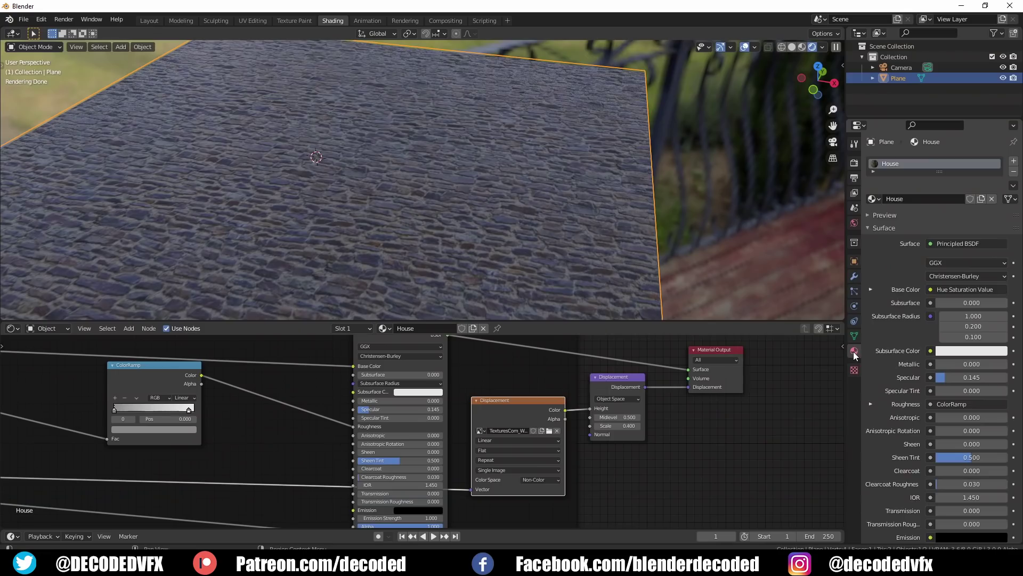
Step: Set the House material's surface displacement method to Displacement and Bump
scroll(916, 292, "down", 10)
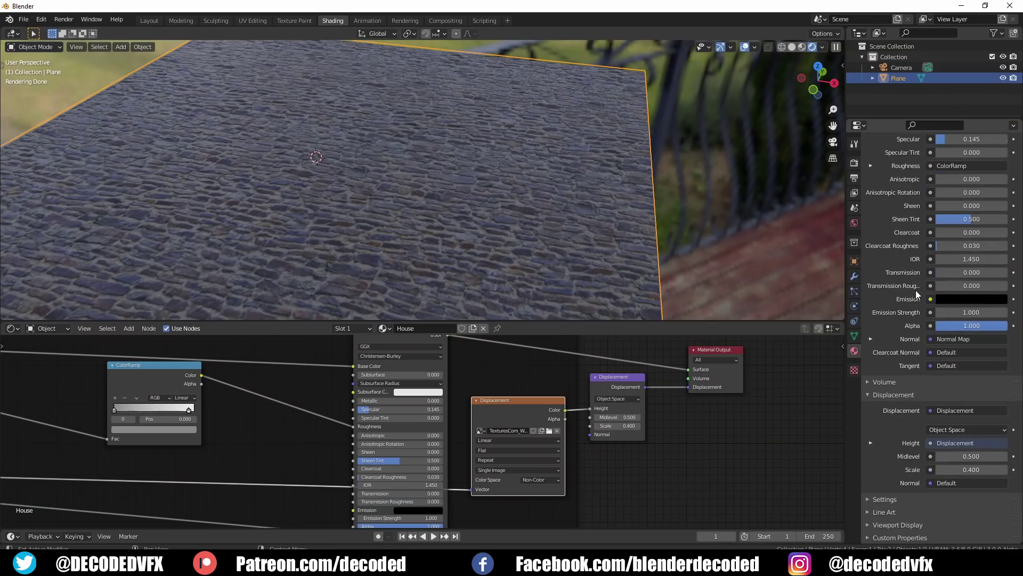
left_click(885, 499)
scroll(887, 498, "down", 5)
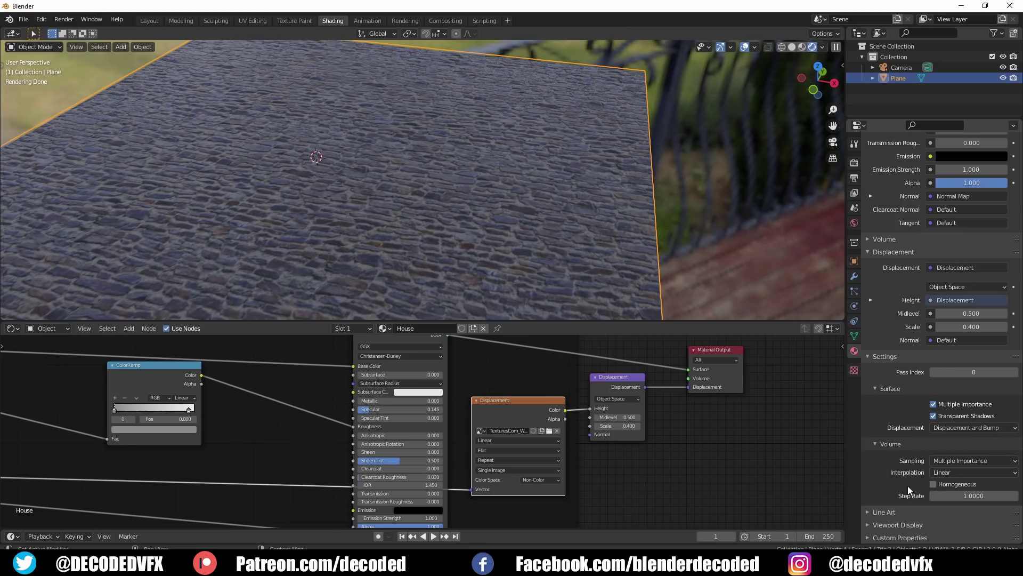
left_click(977, 427)
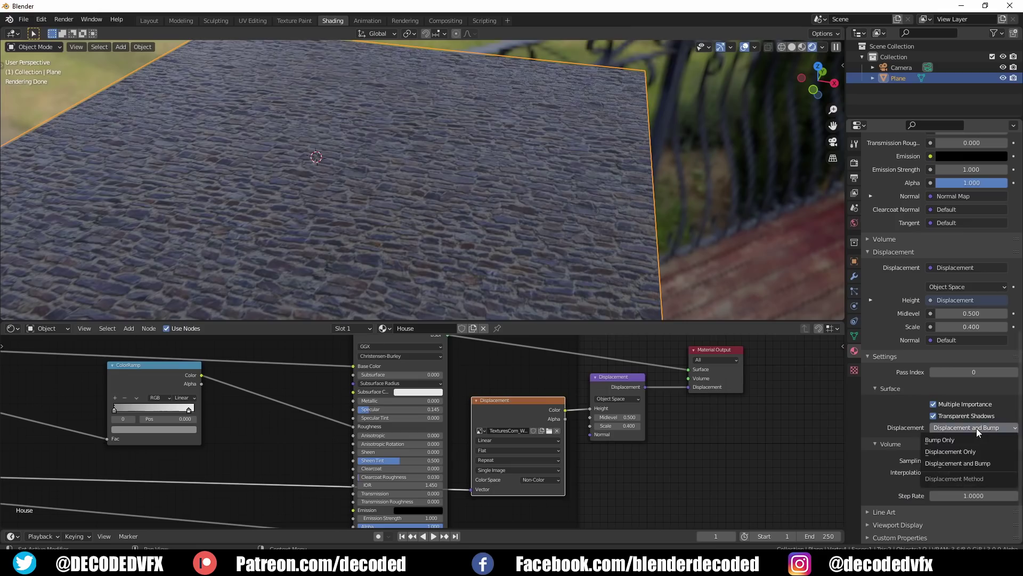
left_click(987, 461)
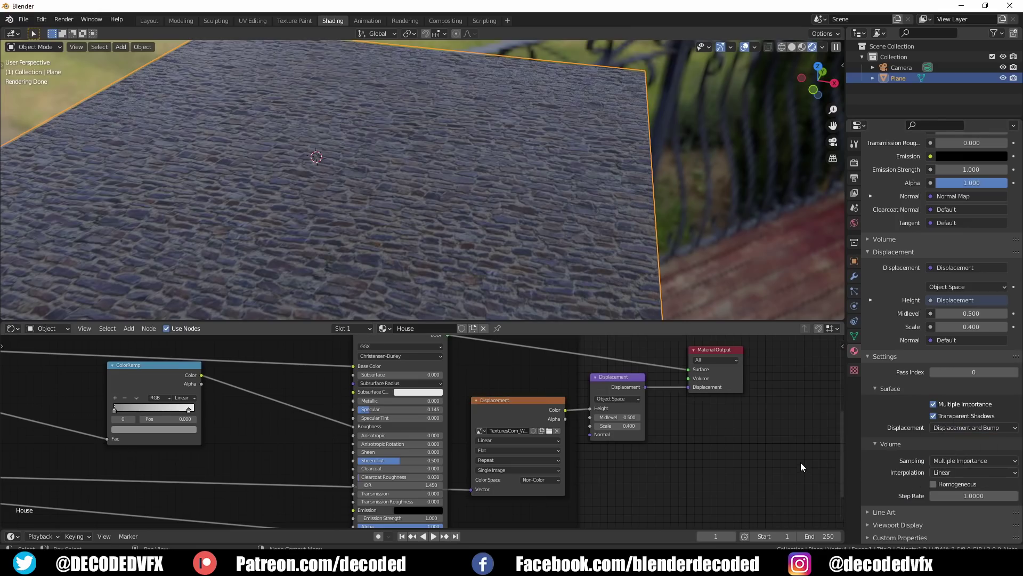
Step: Add a Subdivision Surface modifier to the cobbled plane and set its type to Simple
scroll(603, 438, "up", 2)
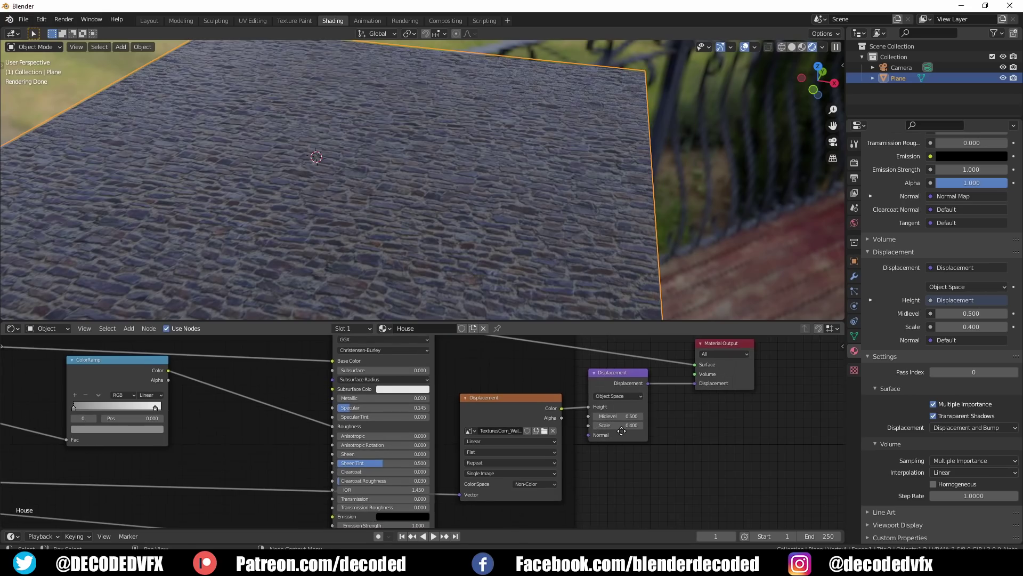
middle_click_drag(465, 249, 464, 238)
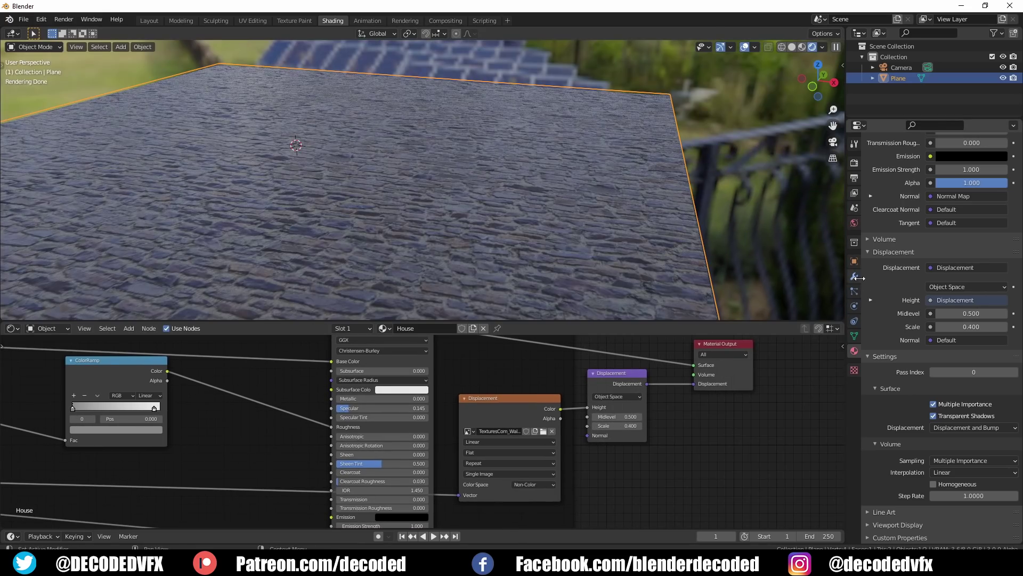
left_click(854, 276)
left_click(924, 161)
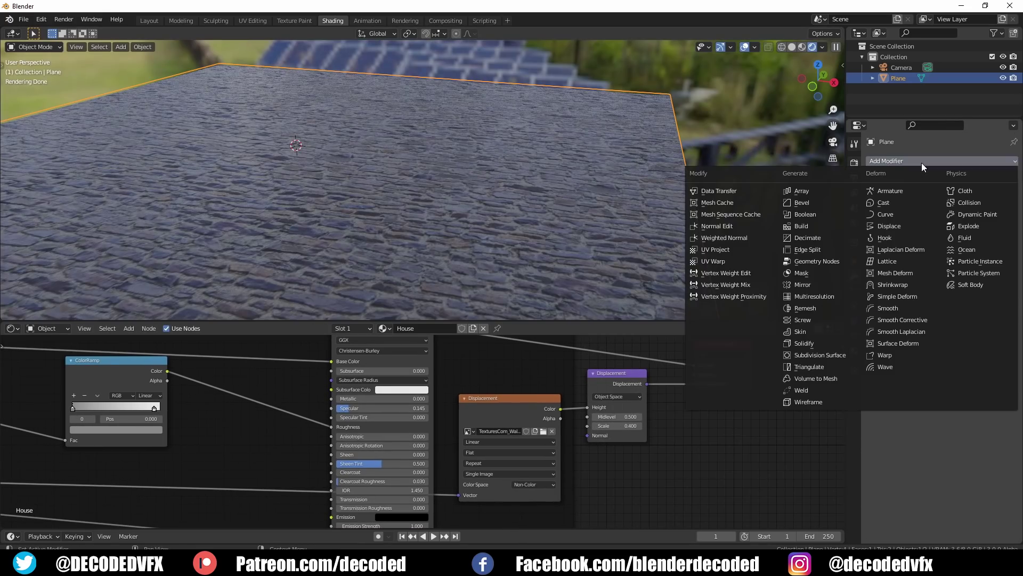
left_click(829, 355)
left_click(966, 195)
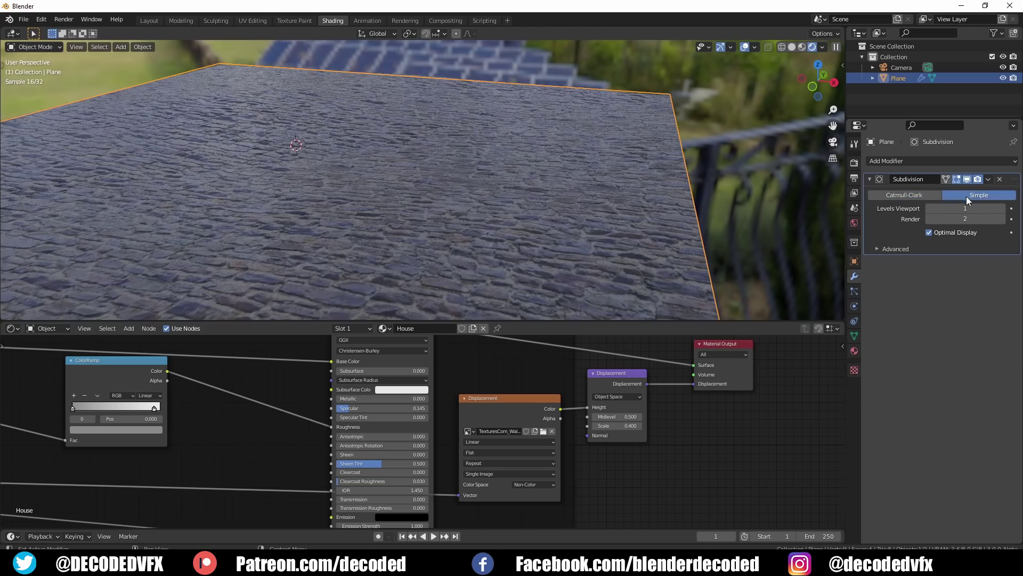
Step: Raise the cobbled plane's Subdivision viewport level to 7
left_click_drag(962, 209, 975, 208)
left_click(1003, 209)
left_click(1003, 208)
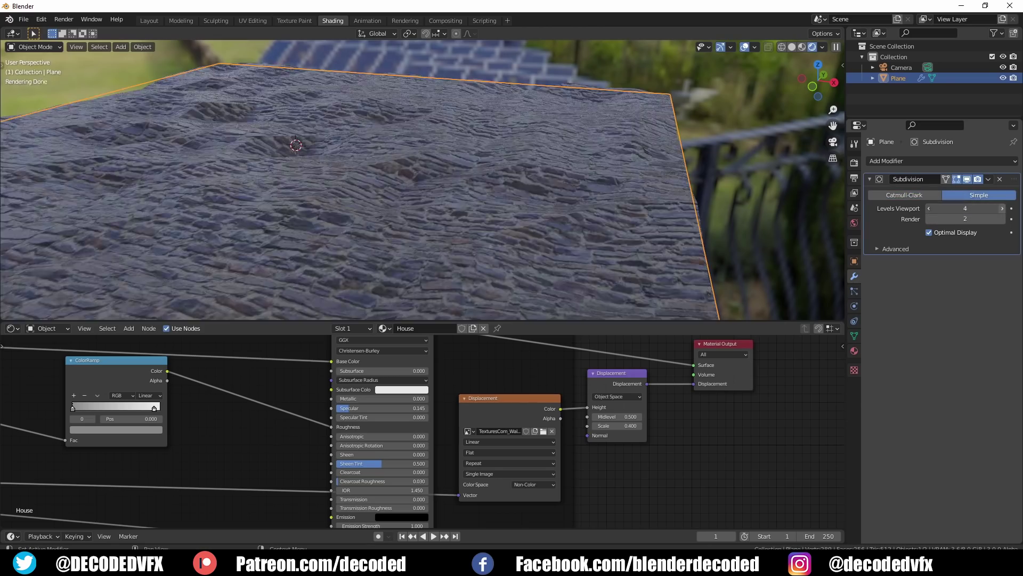
left_click(1003, 208)
left_click(1003, 208)
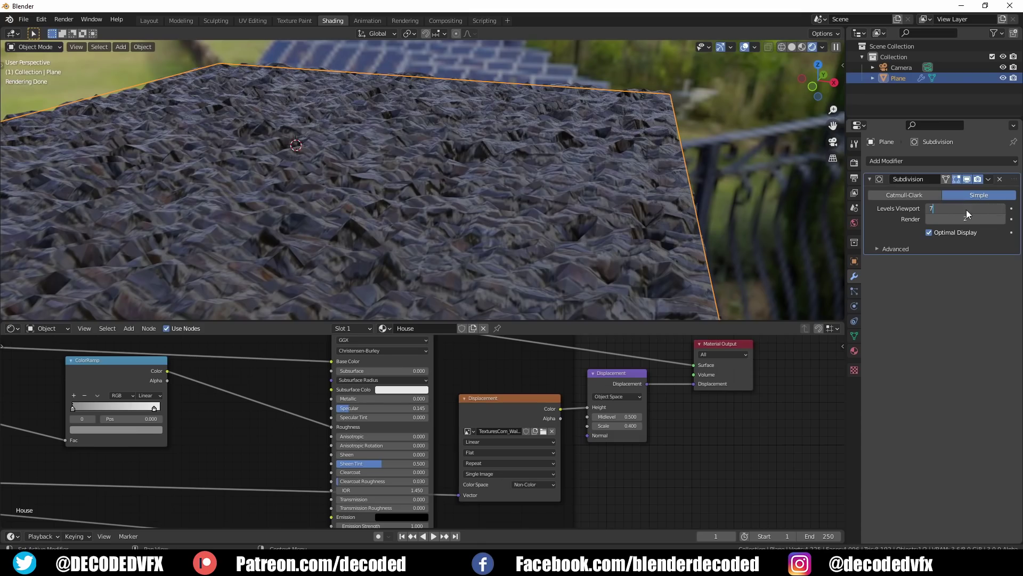
key("Return")
Step: Reduce the Displacement node's Scale to 0.2, check the cobbles, and lower it further to 0.1
scroll(474, 241, "down", 2)
middle_click_drag(474, 241, 439, 227)
scroll(442, 254, "up", 3)
scroll(620, 460, "up", 1)
type("0.2")
key("Return")
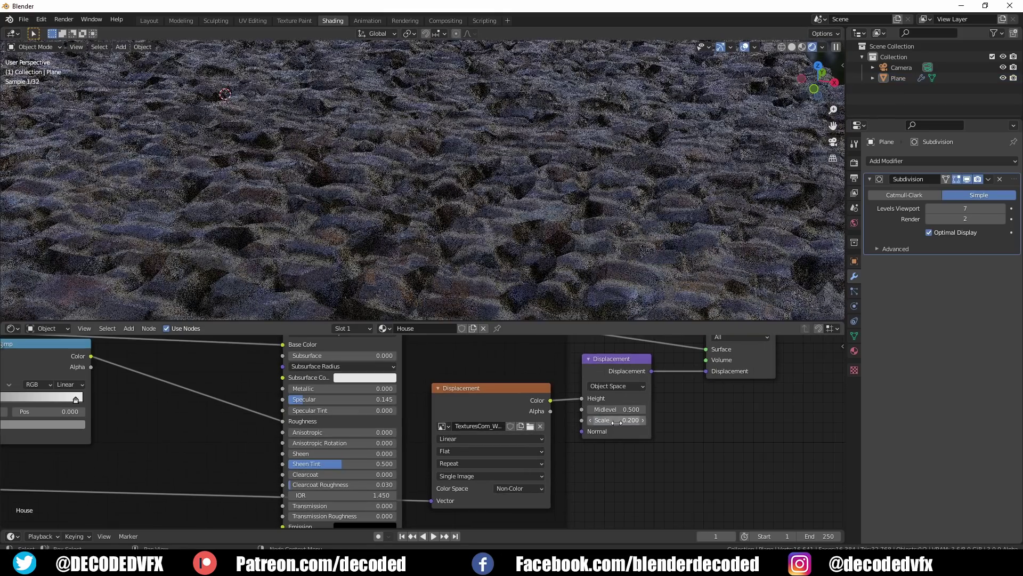
scroll(599, 253, "down", 3)
middle_click_drag(597, 248, 597, 241)
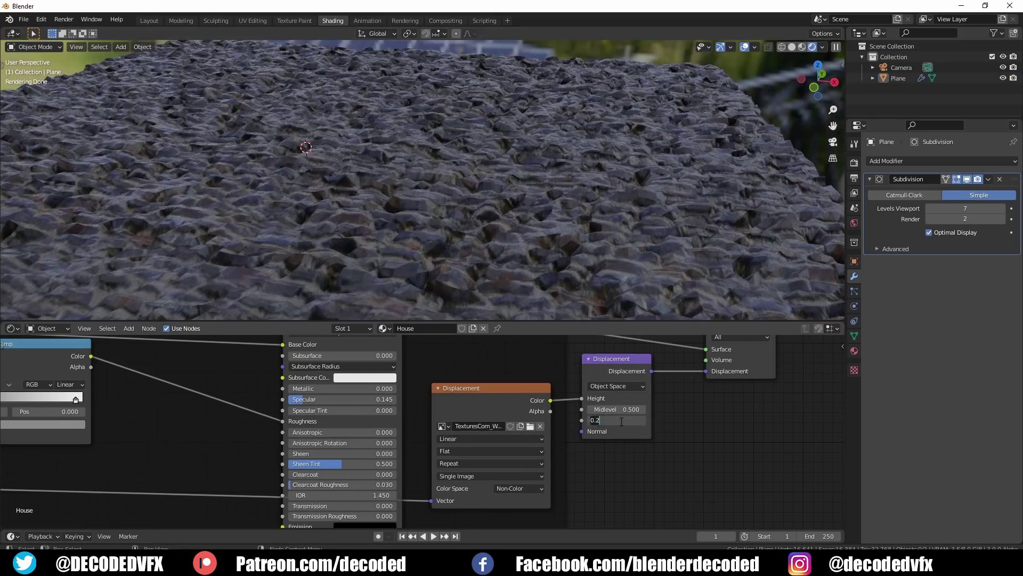
key("BackSpace")
type("1")
key("Return")
Step: Disable Optimal Display on the Subdivision modifier to inspect the plane's full wireframe, and return to the rendered view
key("z")
left_click(481, 240)
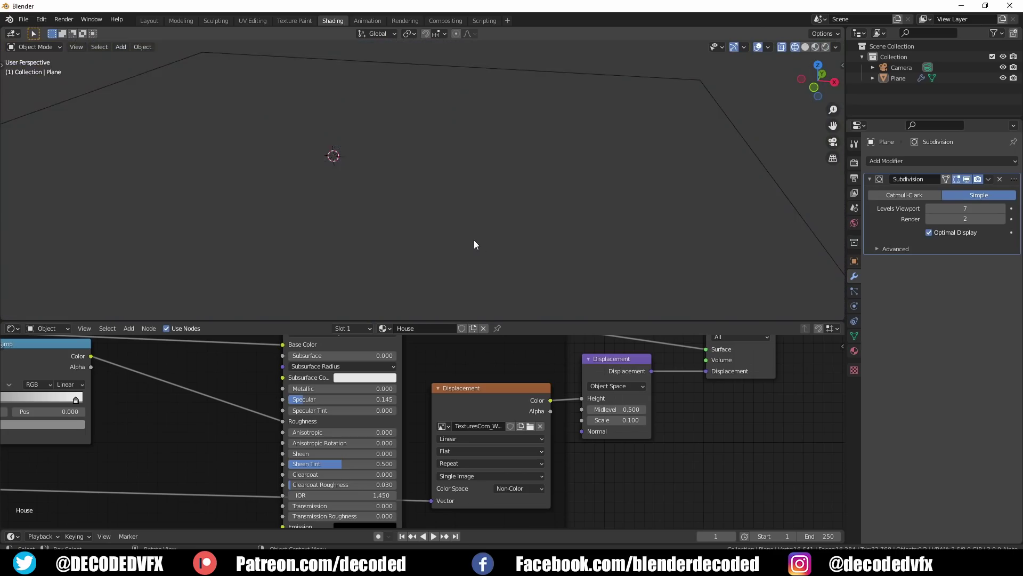
scroll(480, 240, "down", 2)
left_click(929, 233)
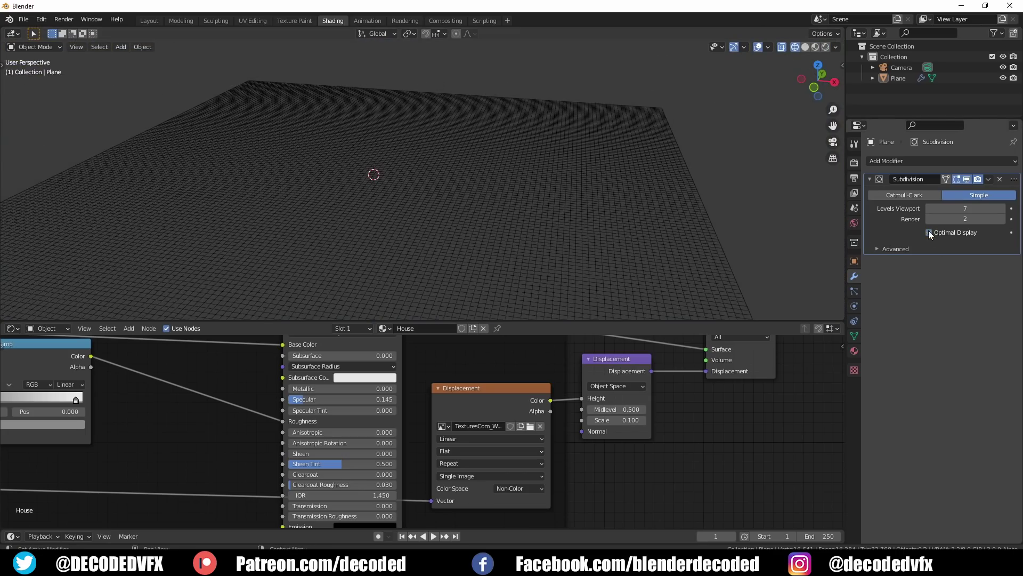
scroll(514, 257, "up", 2)
key("z")
left_click(570, 260)
key("z")
left_click(592, 257)
Step: Set the Cycles feature set to Experimental and enable Adaptive Subdivision on the plane's Subdivision modifier
left_click(855, 164)
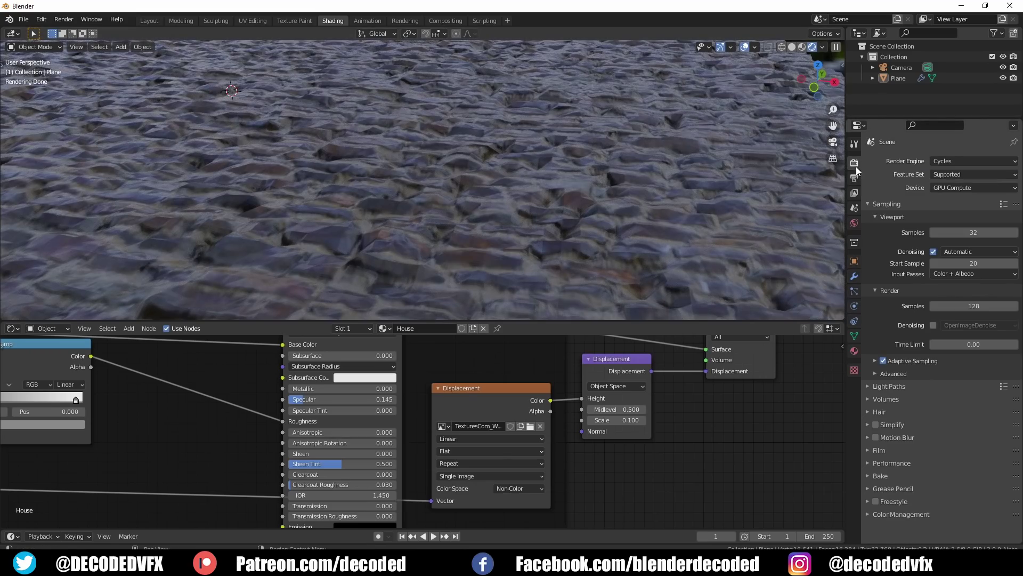
left_click(959, 175)
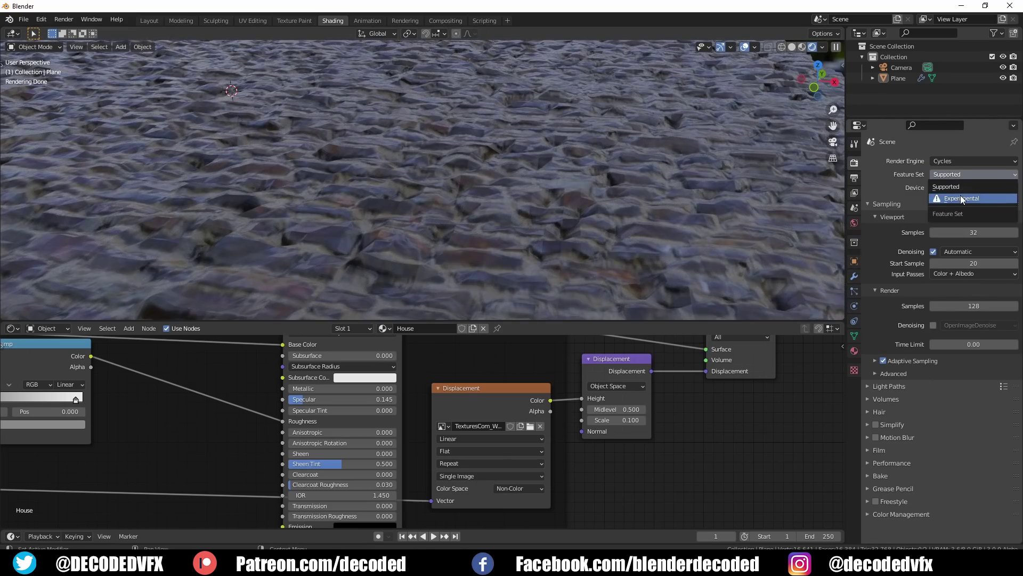
left_click(960, 195)
left_click(854, 276)
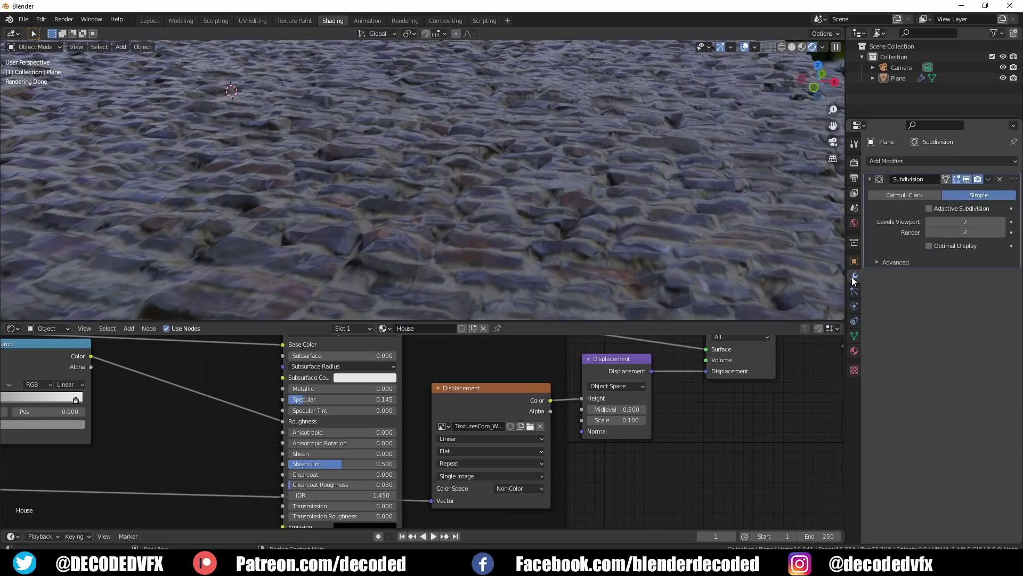
left_click(929, 208)
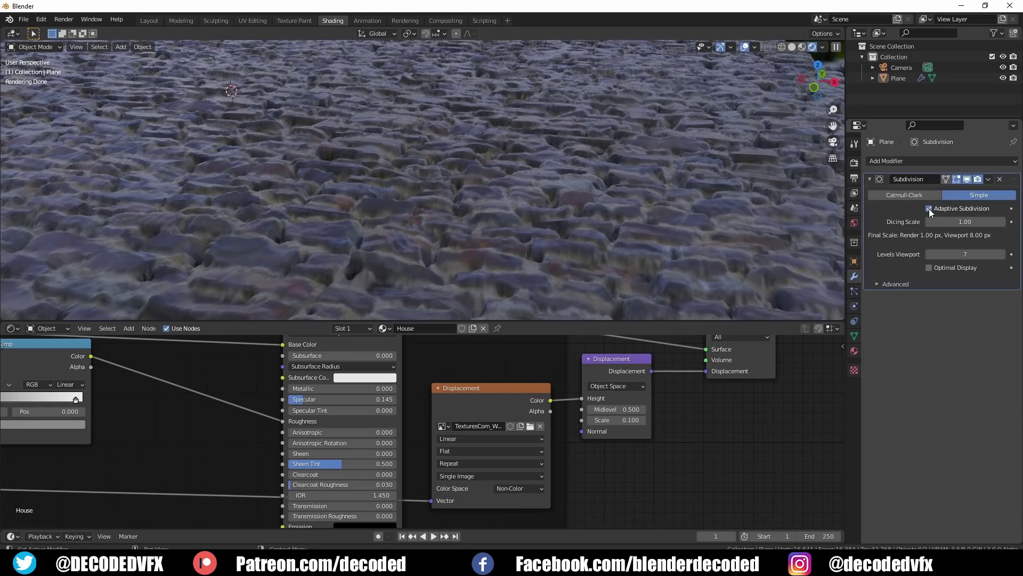
Step: Examine the adaptively subdivided cobbles from near and far and at a low angle
middle_click_drag(522, 203, 464, 189)
scroll(478, 241, "down", 3)
scroll(464, 190, "down", 4)
scroll(500, 255, "up", 5)
mouse_move(494, 242)
middle_mouse_down()
mouse_move(479, 228)
mouse_move(489, 240)
middle_mouse_up()
Step: Set the Displacement node's Scale to 0.4 and inspect the cobbled surface from several angles
scroll(482, 229, "up", 4)
scroll(619, 422, "up", 3)
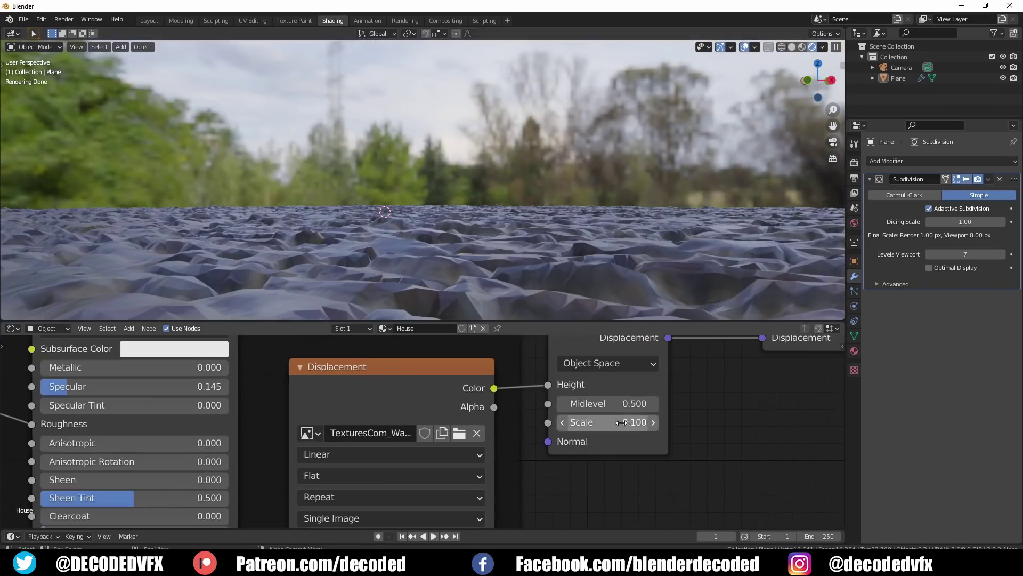
mouse_move(610, 422)
left_mouse_down()
mouse_move(635, 422)
mouse_move(610, 422)
left_mouse_up()
middle_click_drag(524, 207, 555, 174)
scroll(537, 174, "down", 5)
mouse_move(579, 221)
middle_mouse_down()
mouse_move(580, 186)
mouse_move(580, 212)
middle_mouse_up()
scroll(581, 215, "up", 4)
scroll(629, 421, "up", 2)
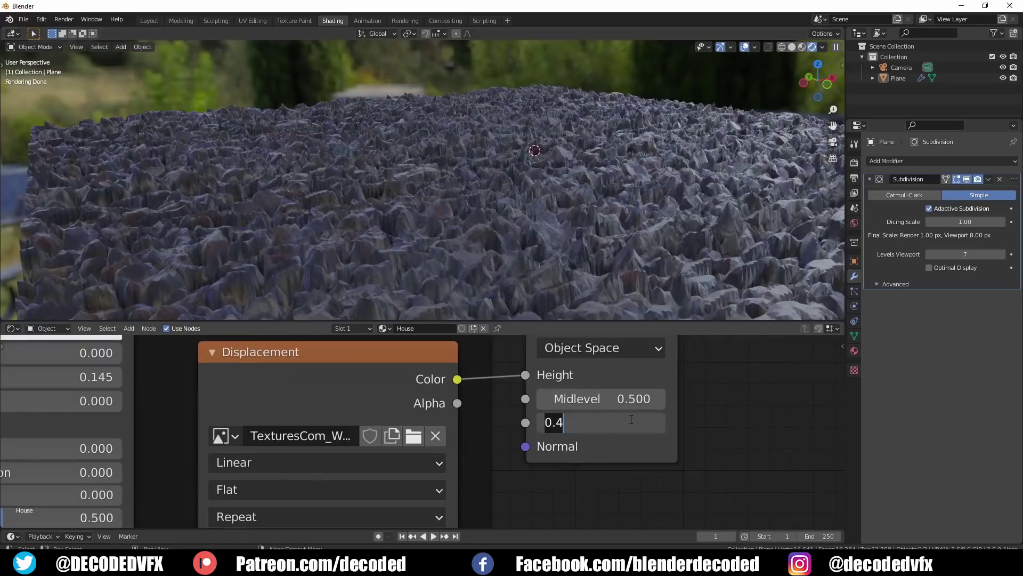
middle_click_drag(581, 191, 526, 190)
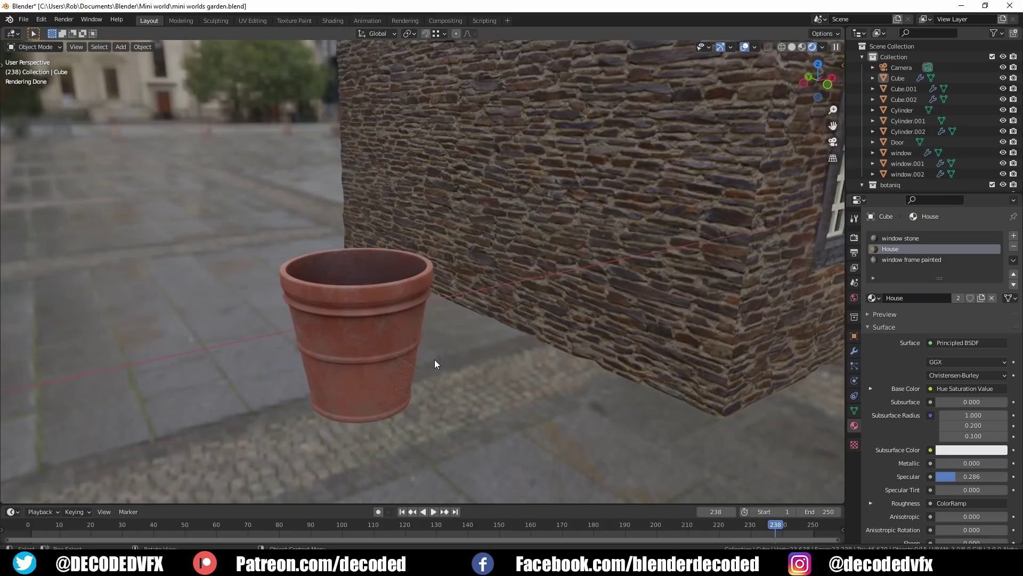
Step: Assign the existing Terracotta material to the untextured pot on top of the house's chimney
scroll(435, 364, "down", 8)
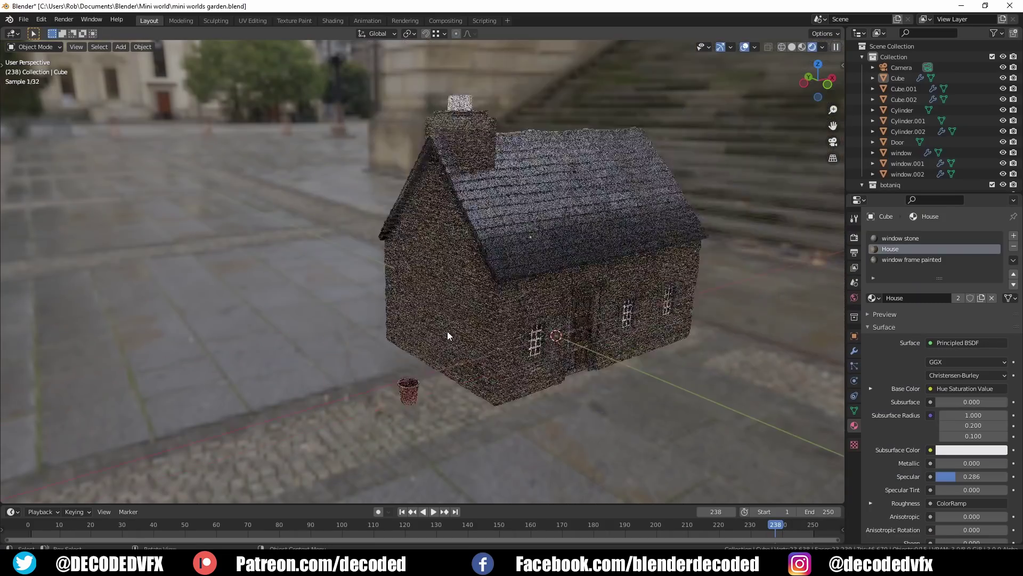
middle_click_drag(459, 186, 437, 270, "shift")
scroll(430, 234, "up", 8)
left_click(418, 190)
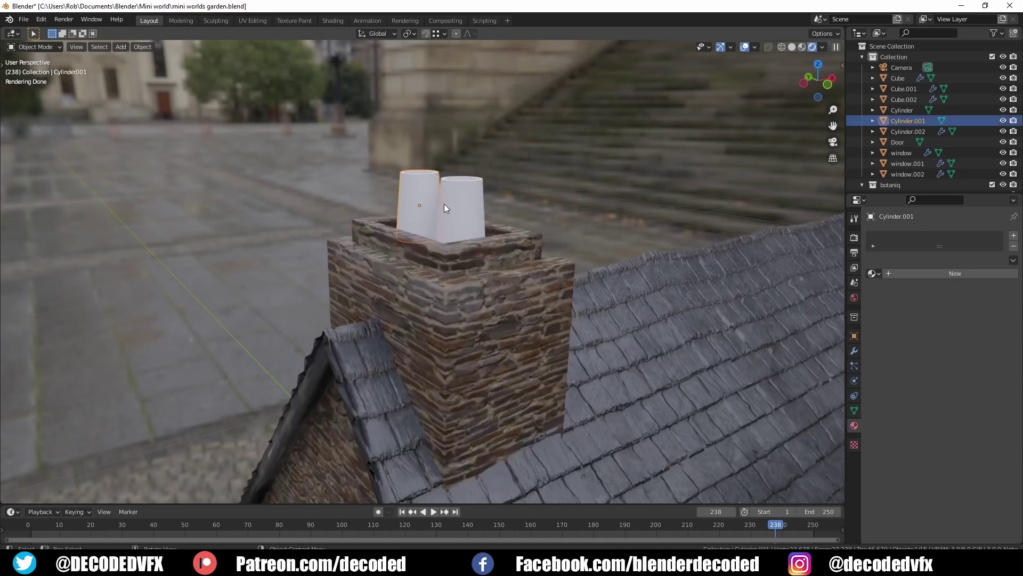
left_click(873, 274)
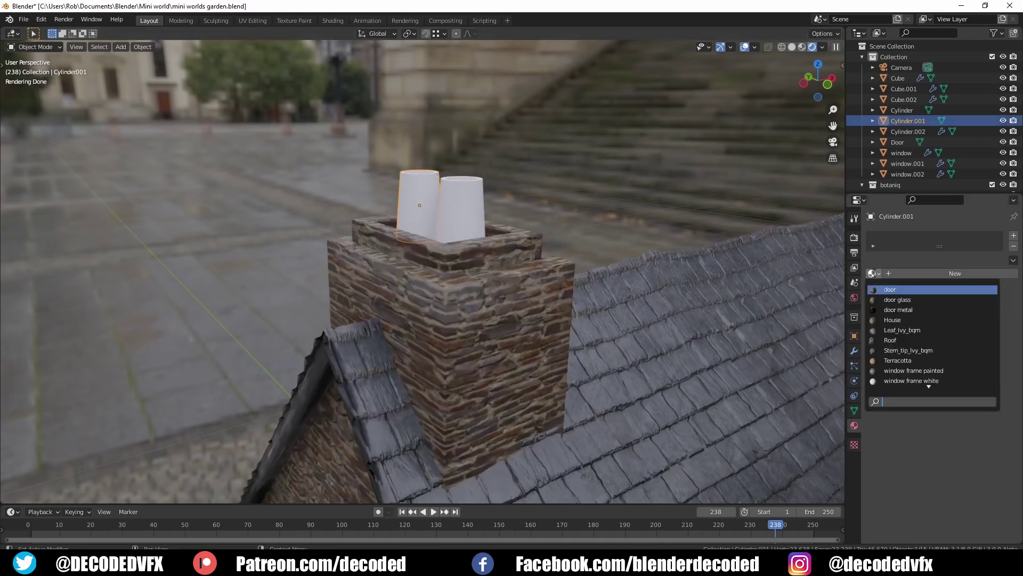
type("ter")
left_click(898, 290)
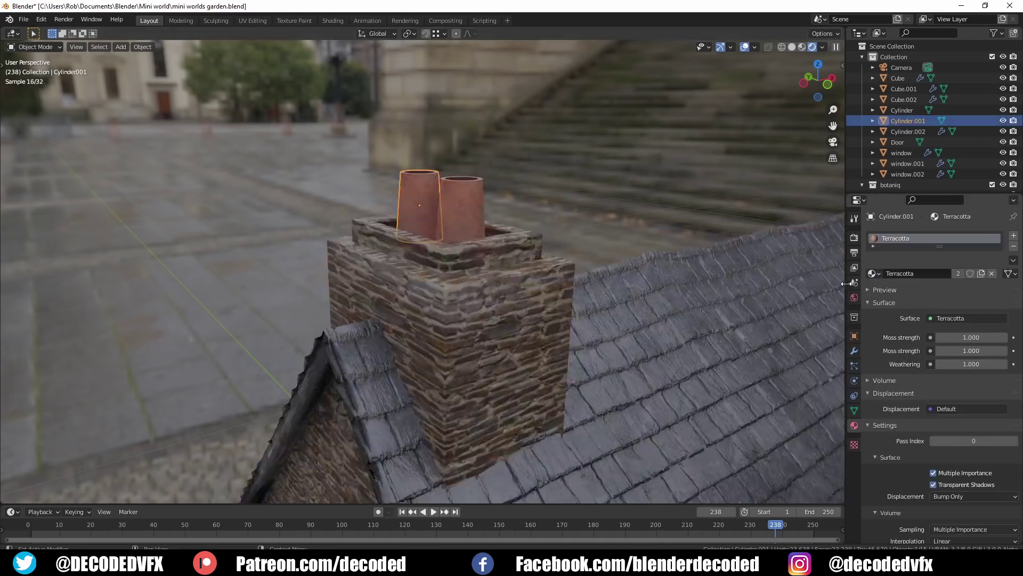
Step: Try to apply rotation and scale to the second chimney pot, and inspect its terracotta surface up close
left_click(462, 198)
key("ctrl+a")
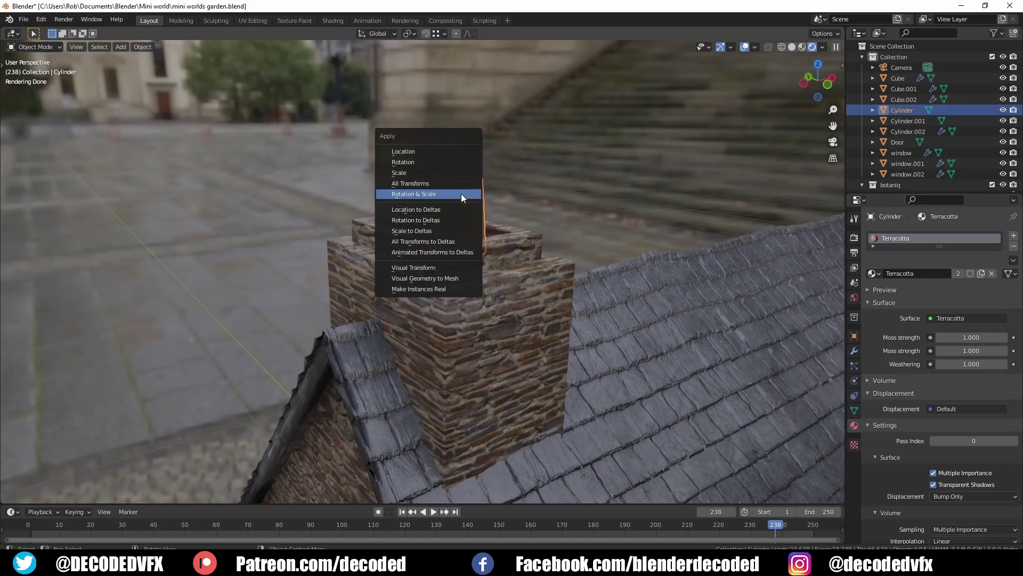
left_click(462, 196)
middle_click_drag(423, 213, 440, 197)
scroll(487, 219, "up", 4)
middle_click_drag(487, 219, 536, 223)
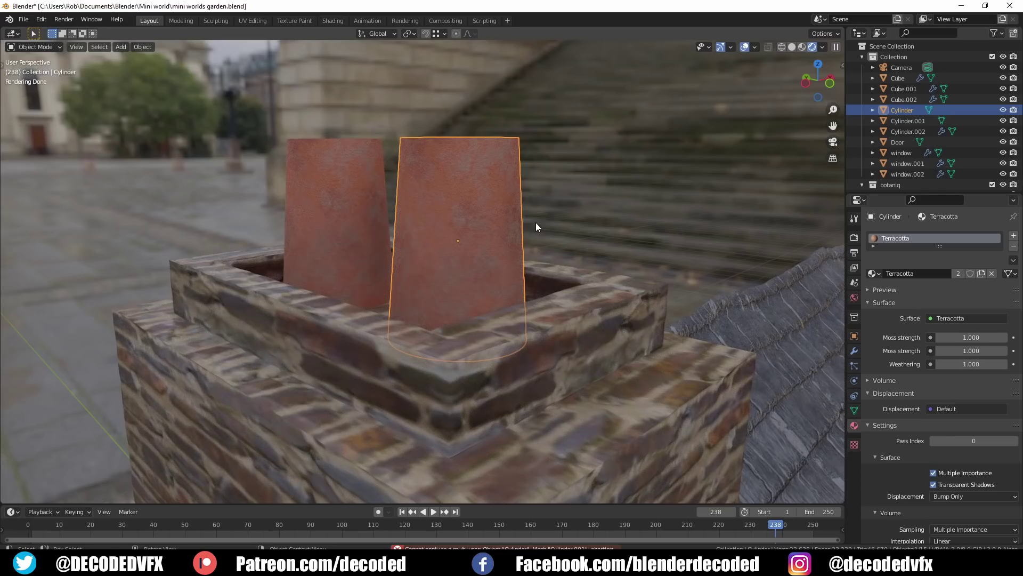
Step: Switch to the Shading workspace and bring the chimney pots and the Terracotta material's nodes into view
left_click(332, 20)
scroll(373, 140, "up", 3)
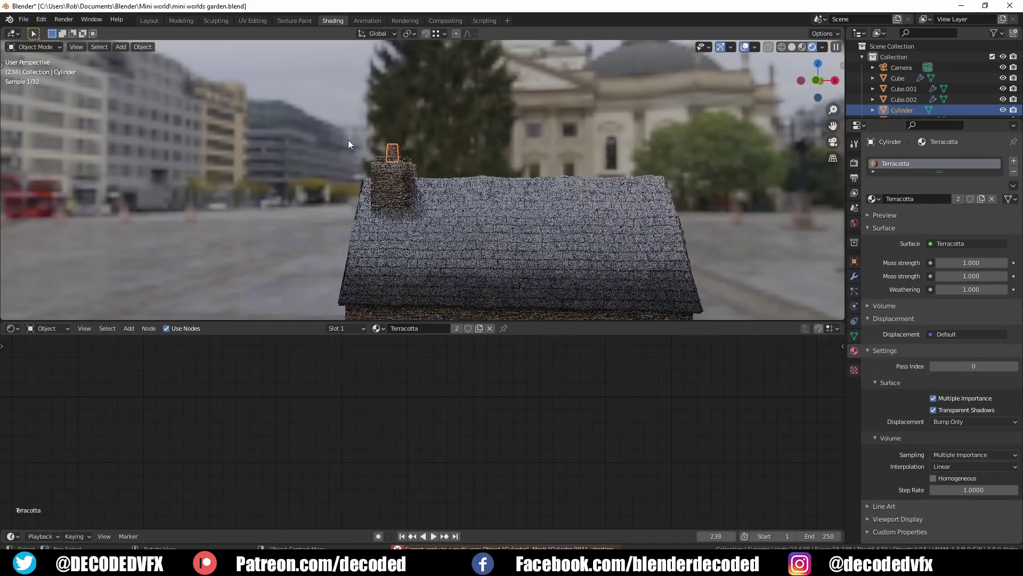
middle_click_drag(364, 145, 377, 148)
scroll(377, 148, "up", 6)
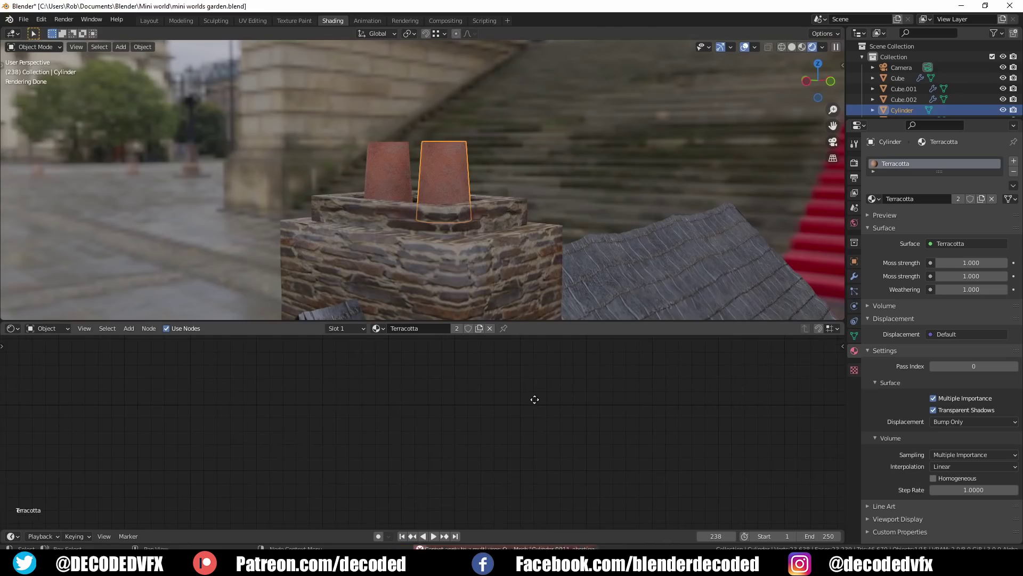
key("Home")
scroll(522, 400, "up", 4)
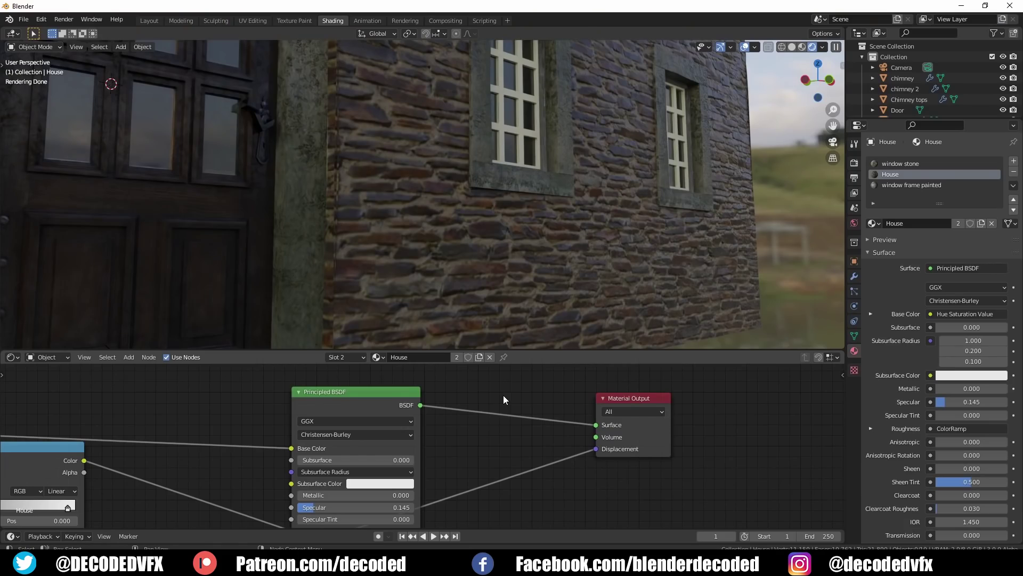
Step: Insert the Mossy node group between the Principled BSDF and Material Output of the House material
key("shift+a")
mouse_move(503, 395)
left_click(549, 454)
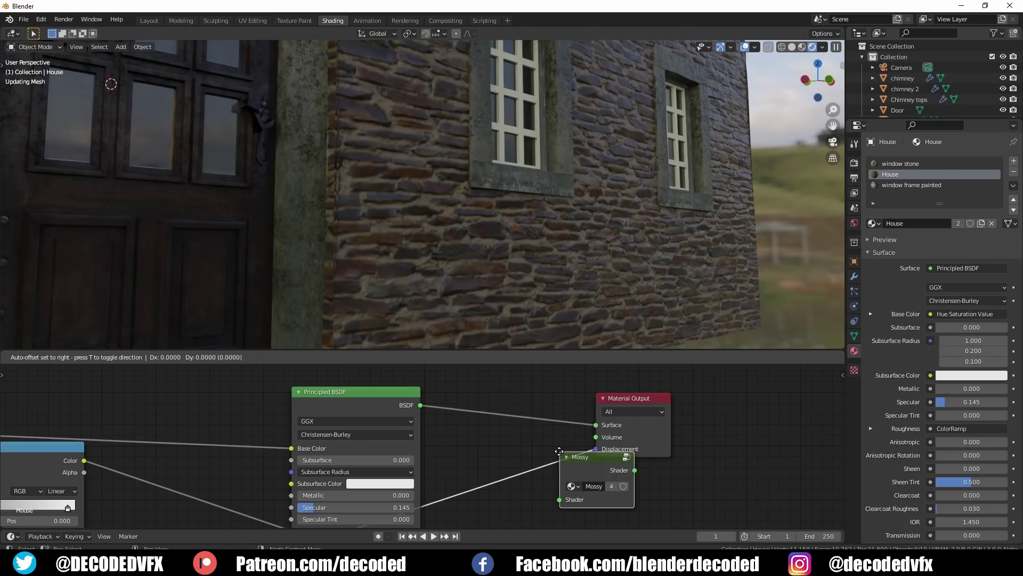
left_click(476, 391)
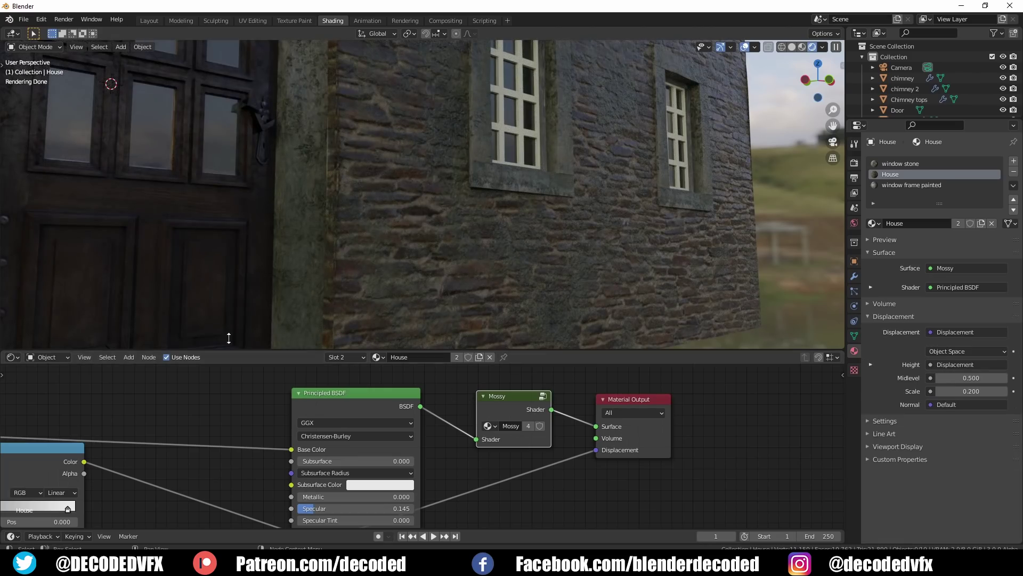
Step: Insert the Mossy node group before the Material Output in the door material and look through the camera
left_click(201, 278)
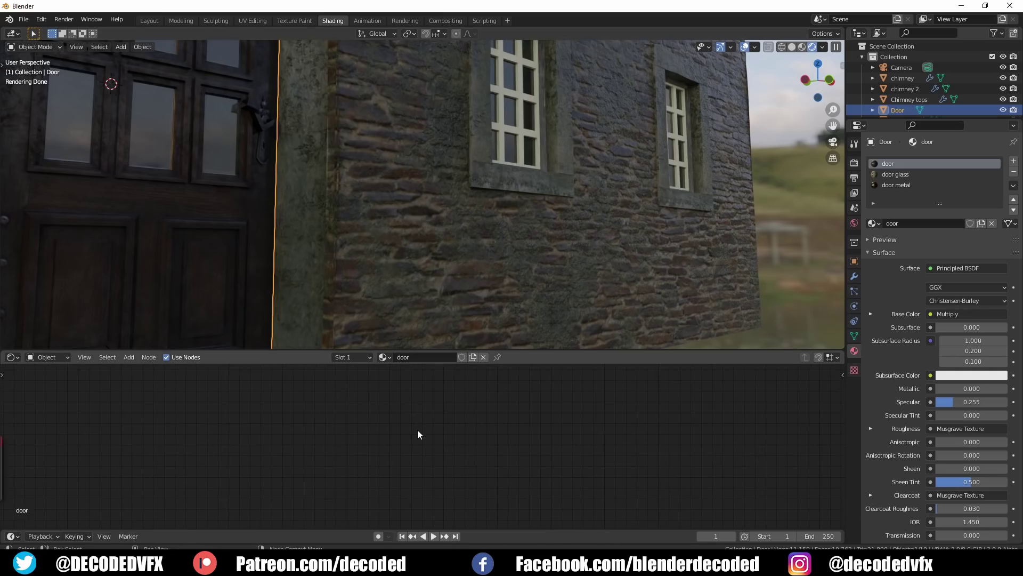
key("Home")
left_click_drag(413, 427, 399, 441)
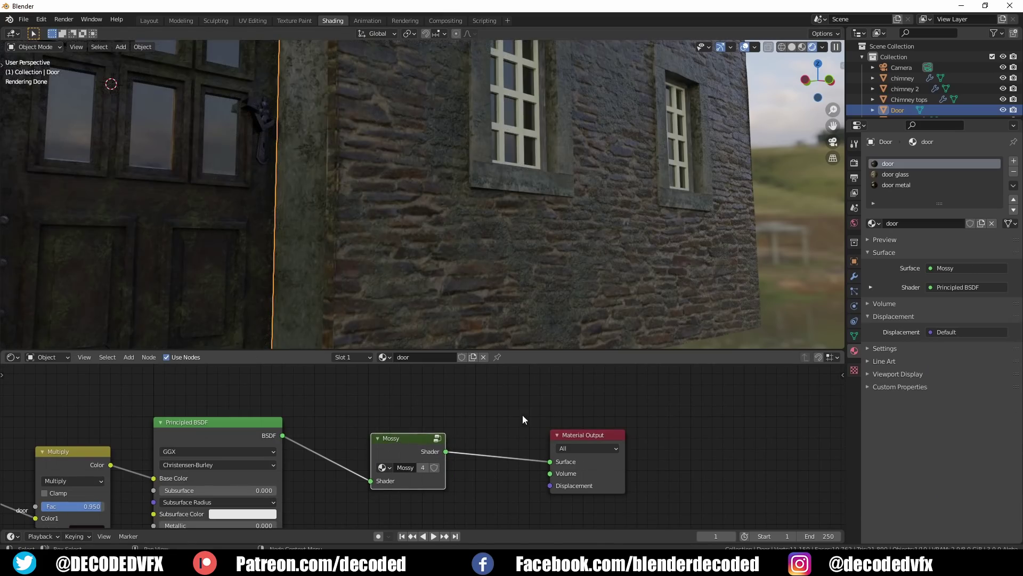
left_click(504, 410)
key("KP_0")
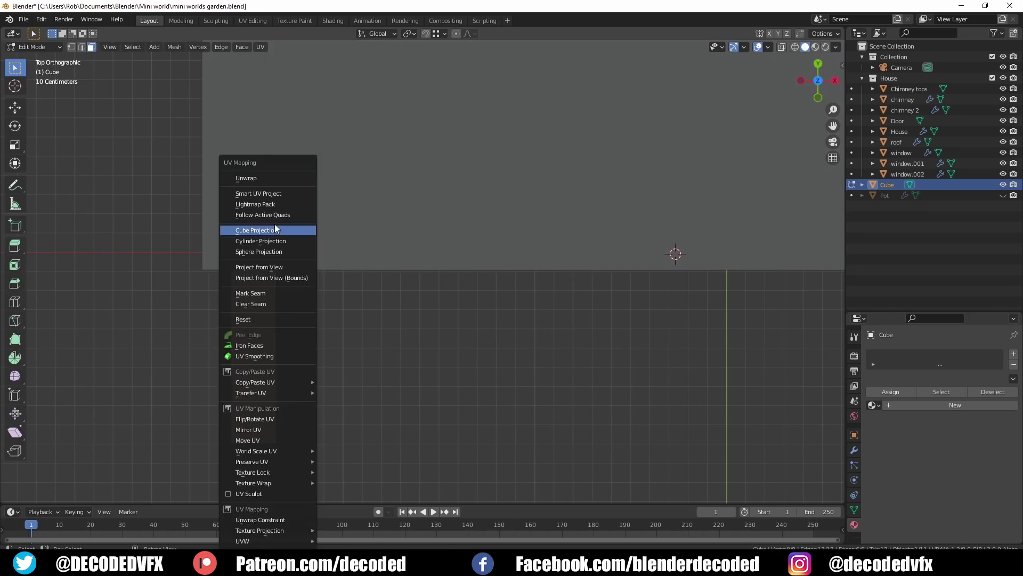
Step: Unwrap the new cube's faces with Cube Projection
left_click(274, 228)
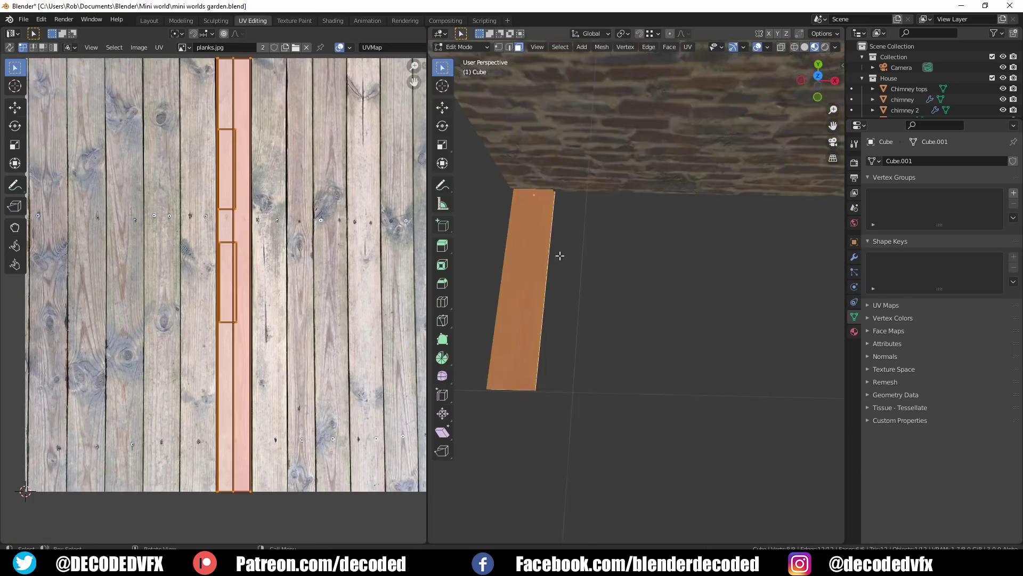
Step: Duplicate the plank beside itself along X and shift the copy's UVs along X onto an adjacent board of planks.jpg
middle_click_drag(559, 256, 586, 219)
key("shift+d")
key("x")
left_click(653, 297)
key("g")
key("x")
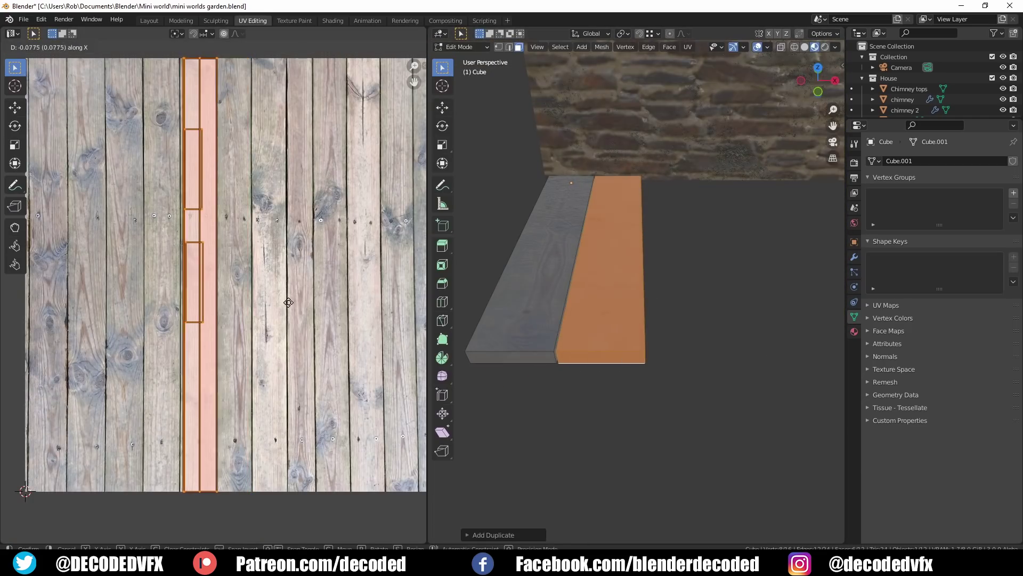
left_click(288, 302)
Step: Add a third plank by duplicating along X, and shift its UVs along X onto another board of the texture
key("shift+d")
key("x")
key("g")
key("x")
left_click(341, 325)
Step: Duplicate a fourth plank along X and align its UVs with a different board of the texture
middle_click_drag(677, 325, 612, 323, "shift")
key("shift+d")
key("x")
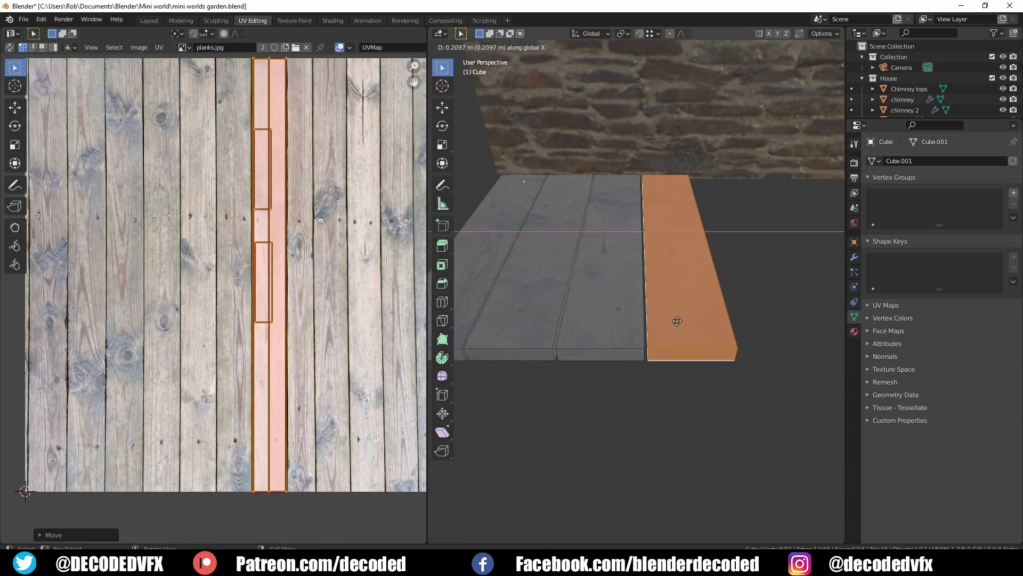
left_click(676, 322)
middle_click_drag(336, 337, 203, 339)
key("g")
key("x")
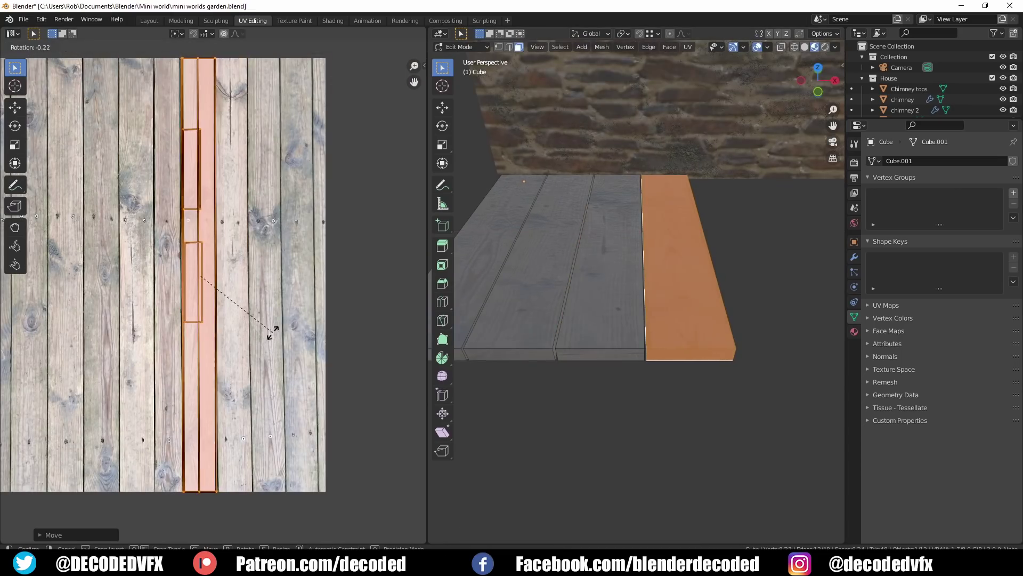
Step: Duplicate a fifth plank along X at the end of the row and clear the selection
middle_click_drag(661, 326, 549, 326, "shift")
key("shift+d")
key("x")
left_click(610, 326)
middle_click_drag(619, 329, 677, 329, "shift")
scroll(544, 345, "down", 2)
key("alt+a")
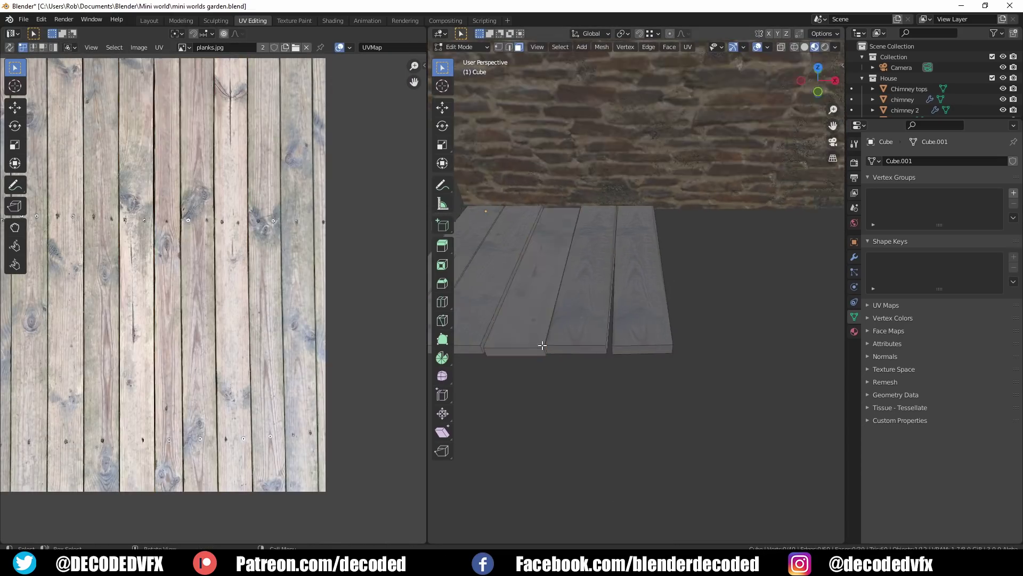
Step: Select individual planks in the row together with all their linked geometry
middle_click_drag(542, 345, 489, 347, "shift")
left_click(585, 341)
key("ctrl+l")
left_click(533, 344)
key("ctrl+l")
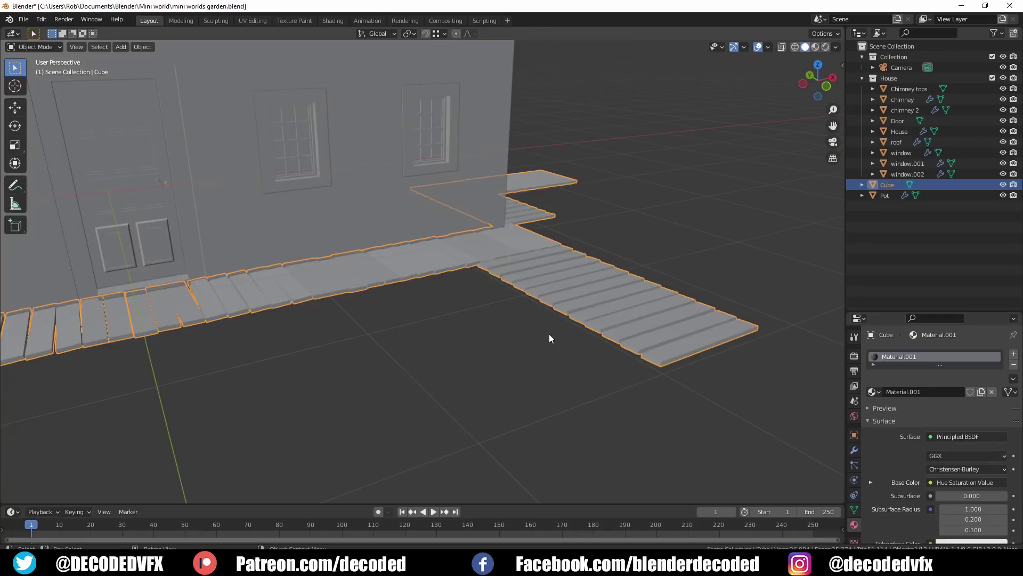
Step: Select all the decking planks and randomize their vertices by 0.006 m with random seed 40
key("a")
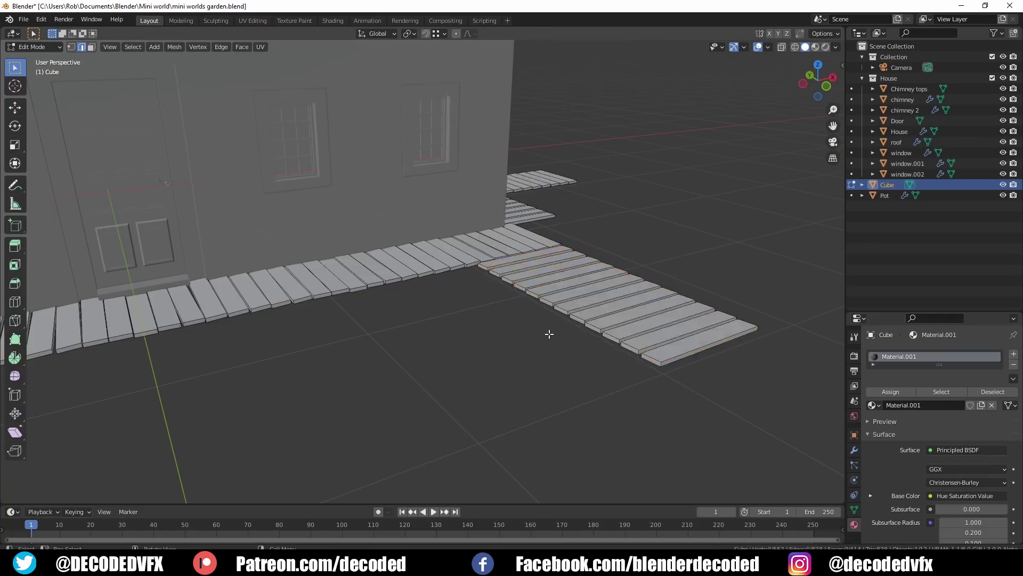
key("F3")
key("Return")
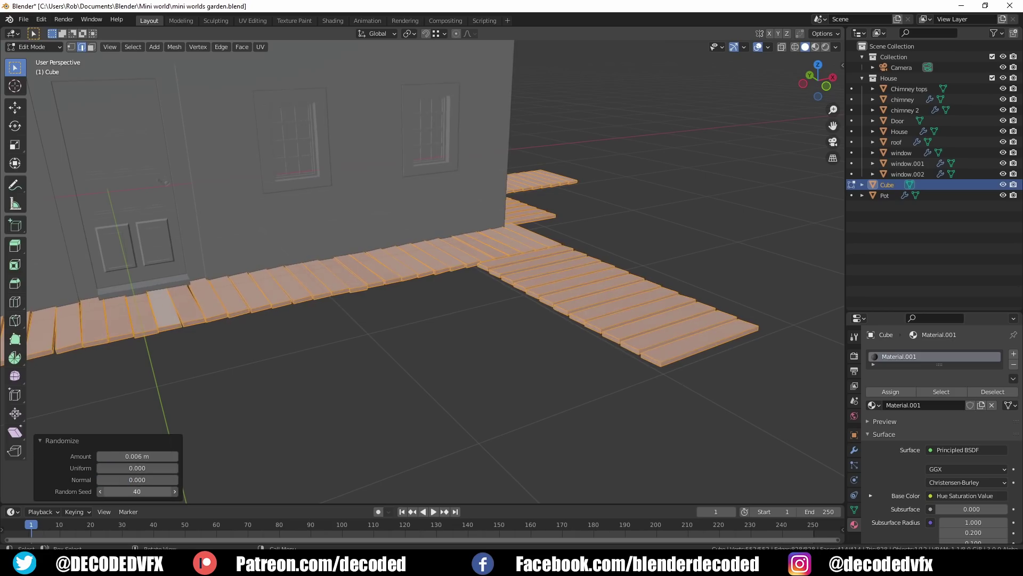
Step: Select a few scattered planks across the front deck and the jetty together with their linked geometry
middle_click_drag(379, 420, 346, 453)
scroll(539, 366, "up", 1)
left_click(541, 364)
middle_click_drag(541, 364, 586, 337)
left_click(603, 412, "shift")
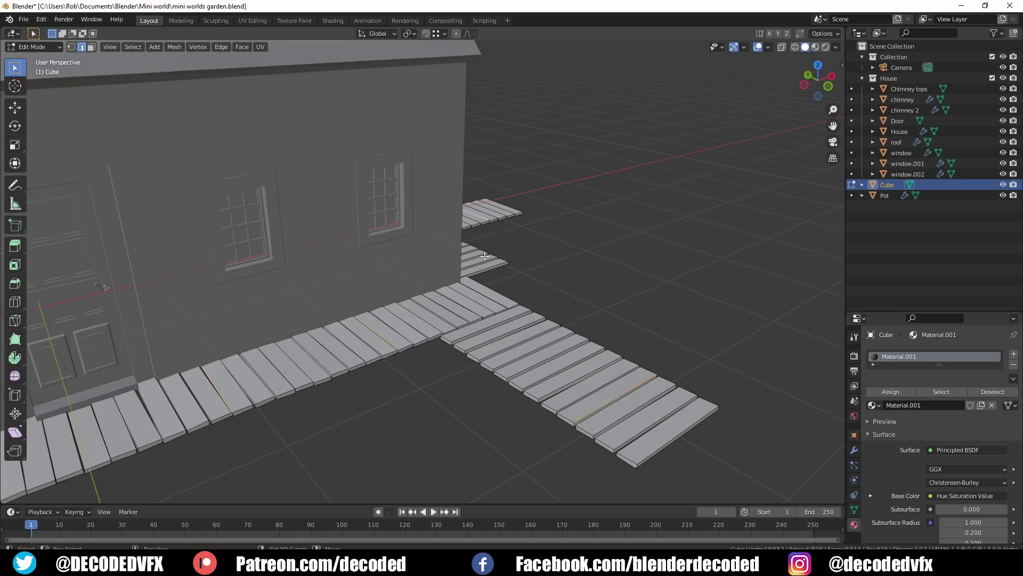
middle_click_drag(485, 256, 287, 345)
key("ctrl+l")
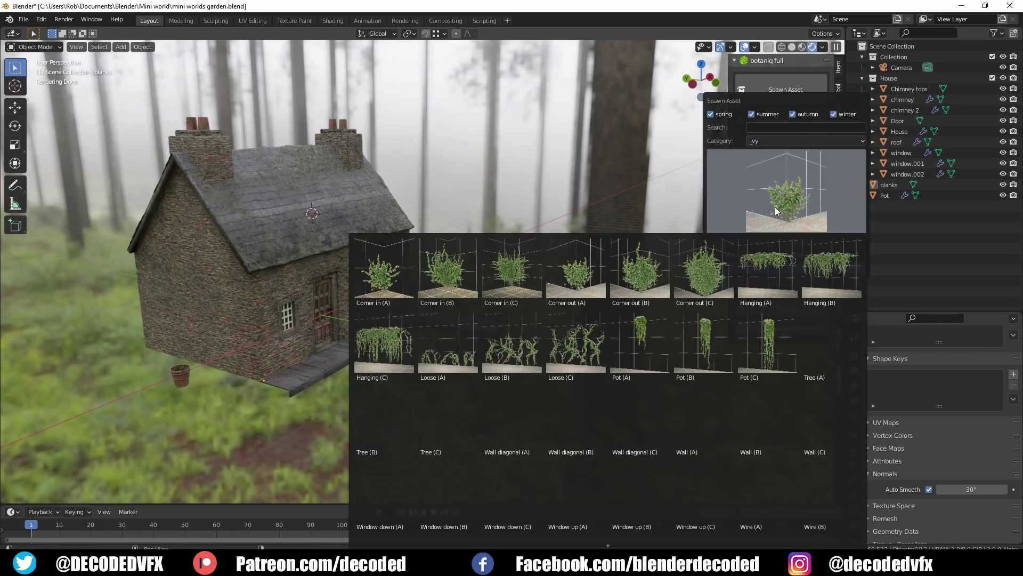
Step: Spawn the Hanging (A) ivy and the Window up (C) ivy for the front wall of the house
left_click(411, 300)
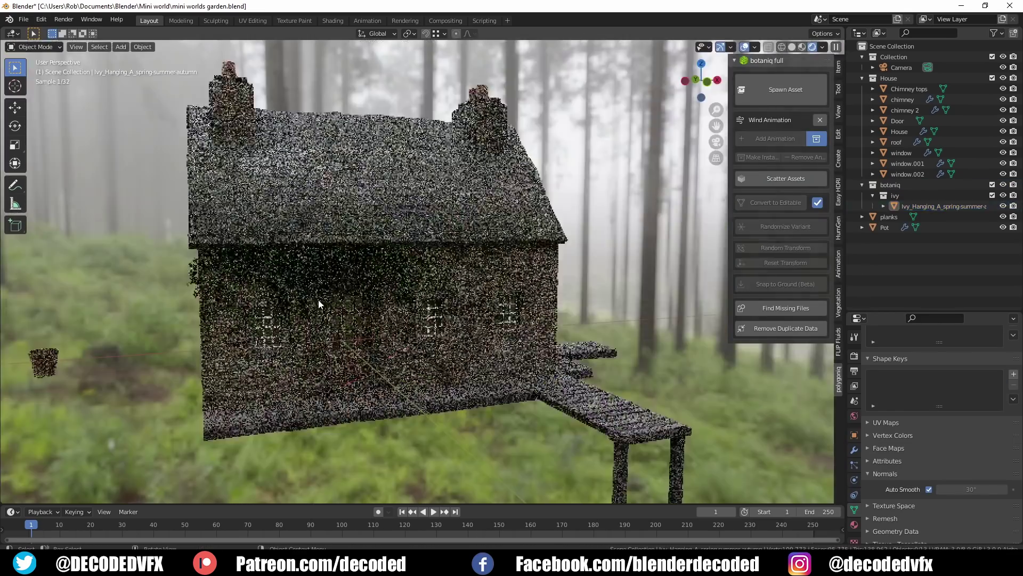
left_click(786, 89)
left_click(778, 186)
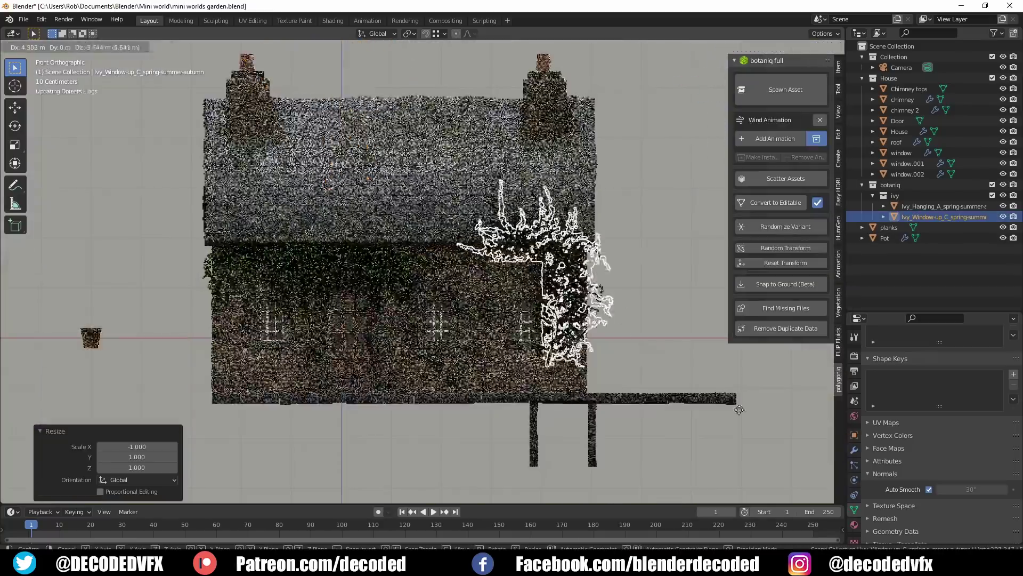
Step: Trim the window ivy's strands that rise past the eaves and return to solid shading
scroll(662, 358, "up", 3)
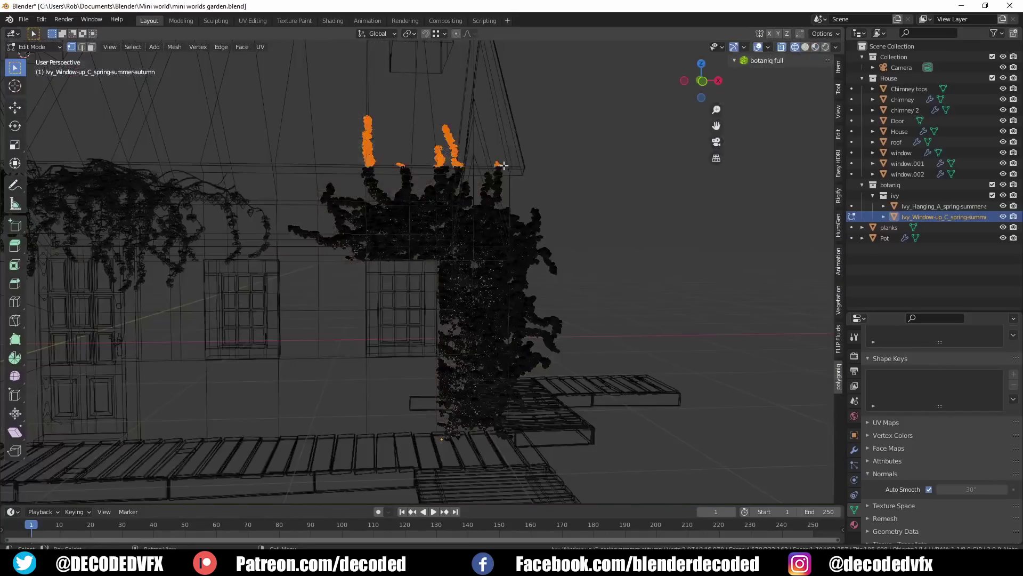
key("z")
left_click(471, 248)
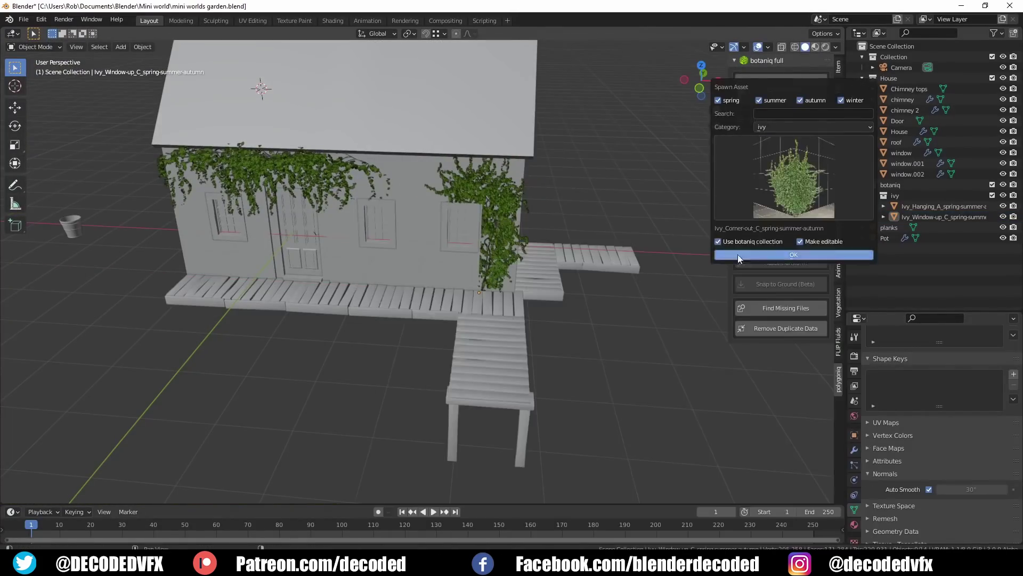
Step: Spawn the Corner out (C) ivy and fit it around the front corner of the house beside the door, at deck level
key("Return")
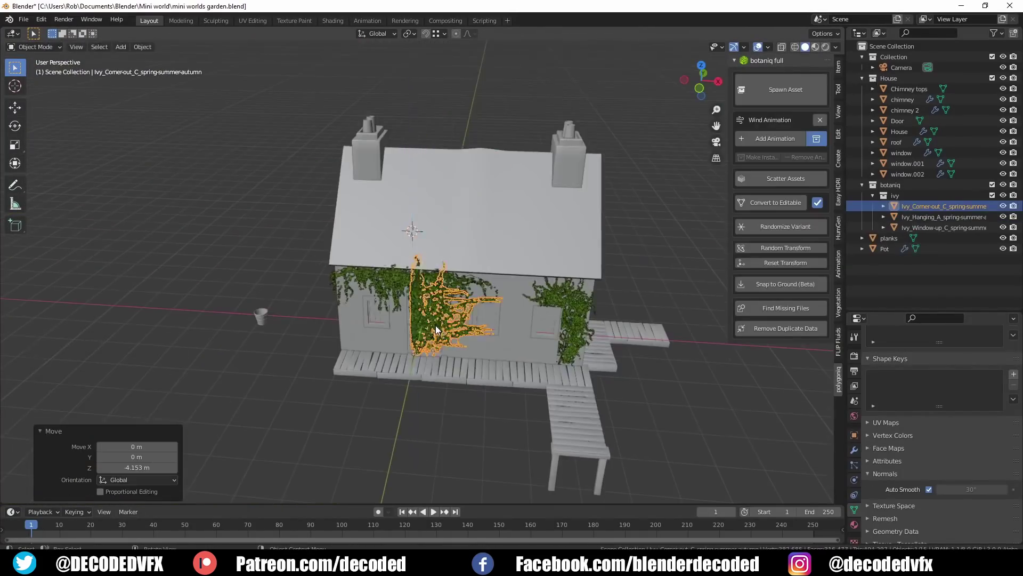
key("g")
key("shift+z")
left_click(319, 307)
key("g")
key("x")
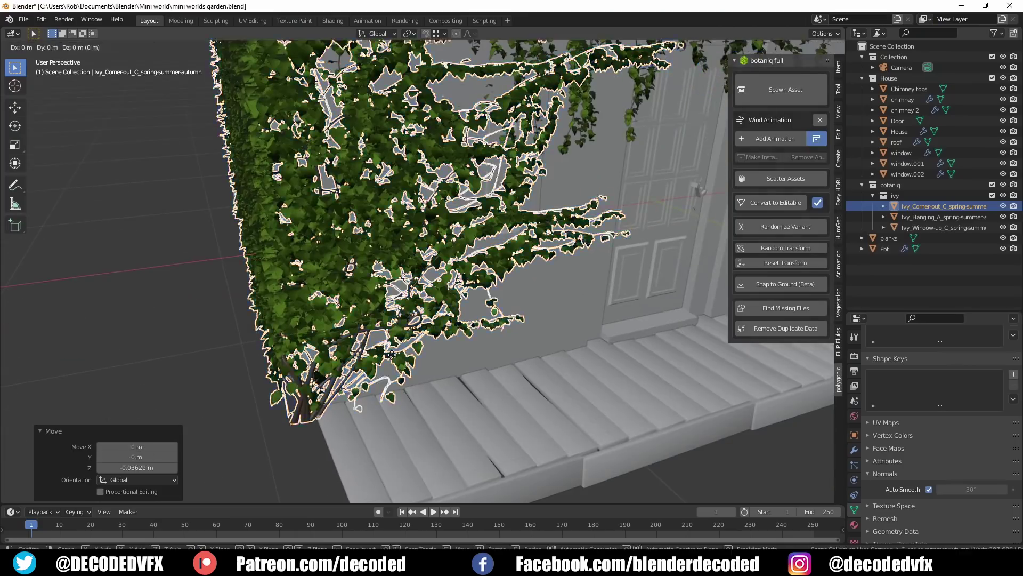
left_click(318, 307)
key("g")
key("y")
left_click(319, 319)
key("alt+a")
middle_click_drag(318, 341, 369, 359)
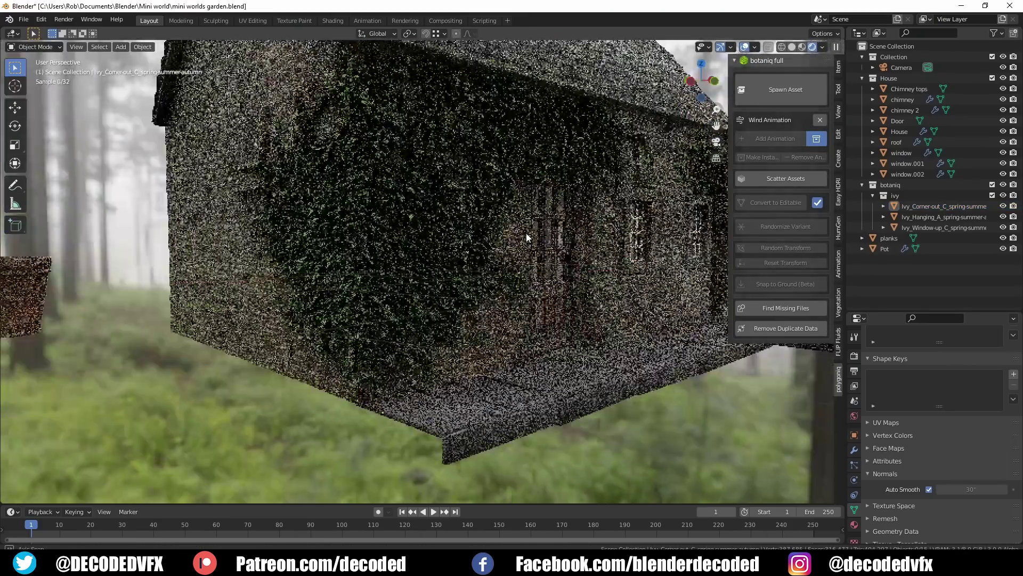
Step: Spawn the Wall (C) ivy, place it on the gable wall beside the corner ivy and clear the selection
left_click(786, 89)
left_click(774, 186)
left_click(756, 416)
key("Return")
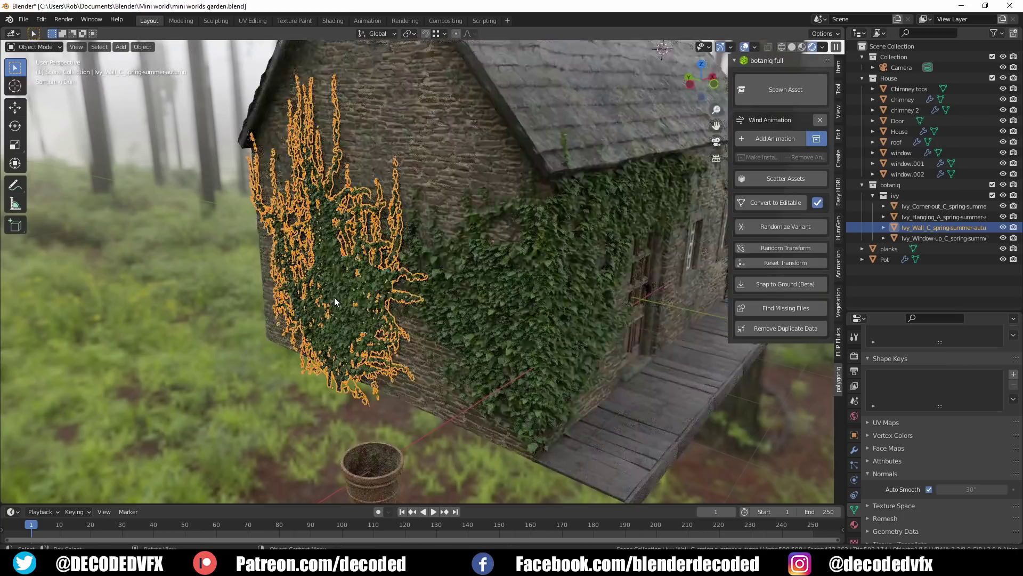
key("alt+a")
middle_click_drag(335, 296, 387, 373)
scroll(387, 373, "down", 3)
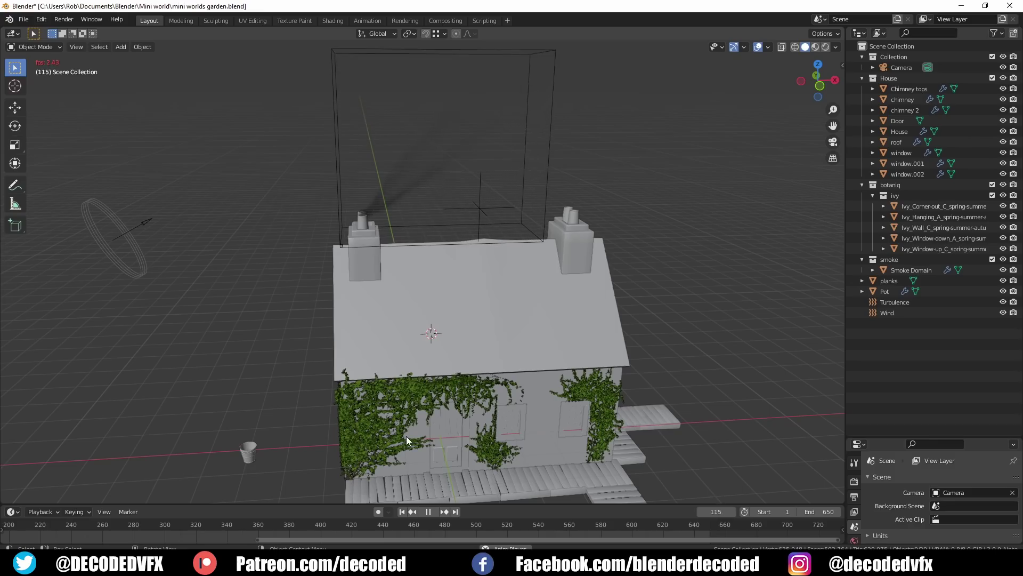
Step: Stop the smoke simulation playback and preview the chimney smoke in rendered shading, also through the camera
left_click(429, 511)
key("z")
left_click(440, 258)
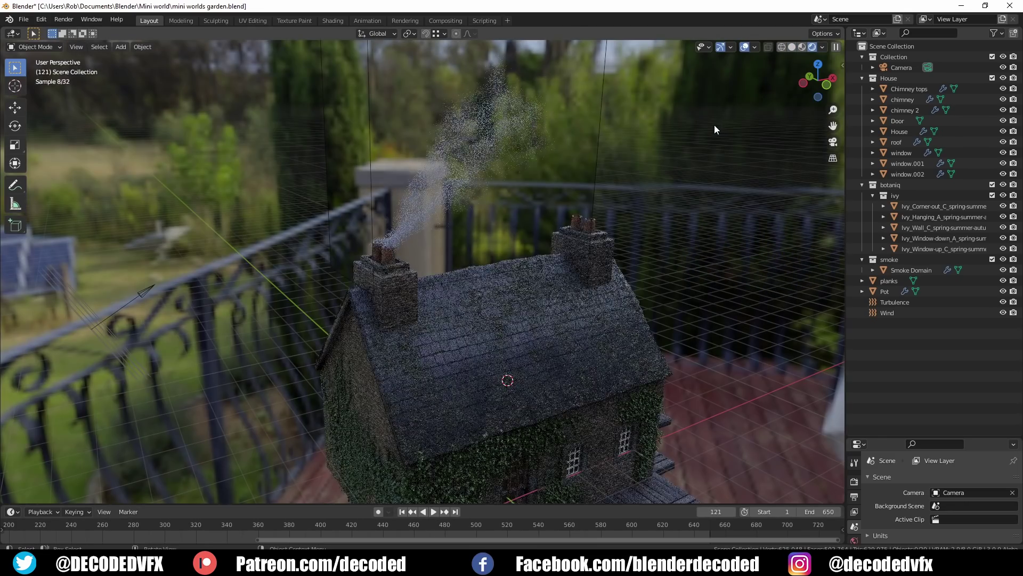
key("KP_0")
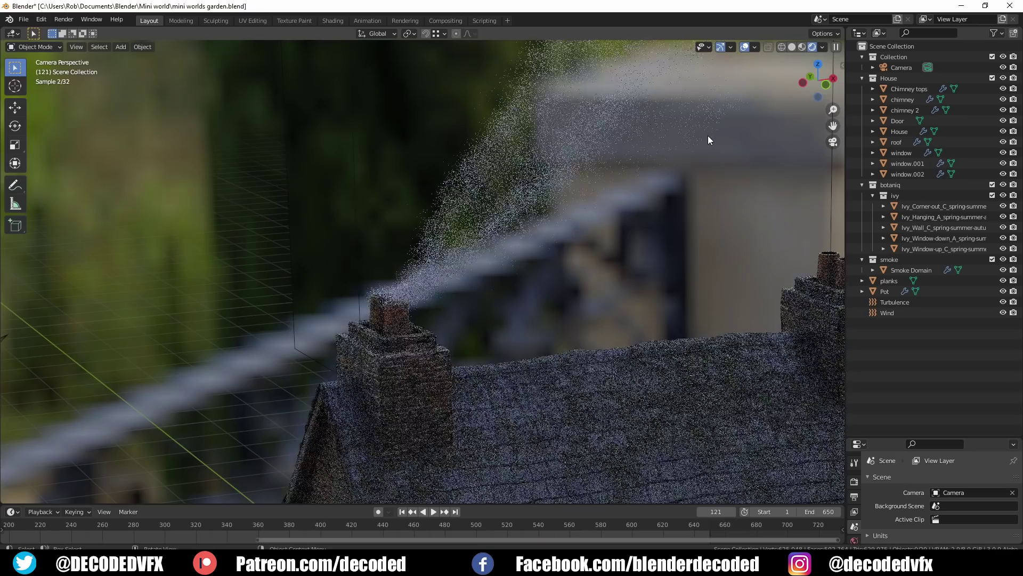
key("Home")
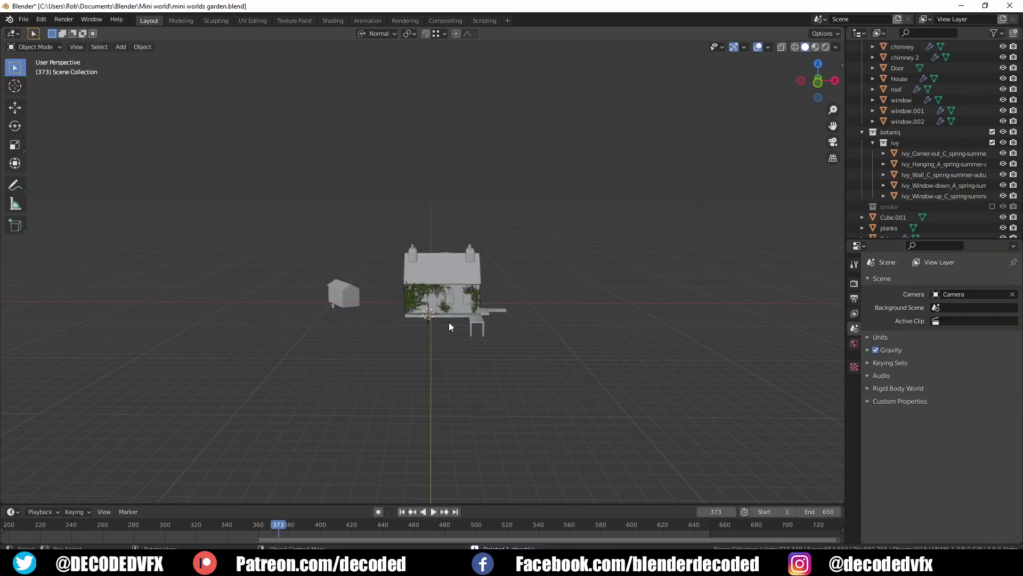
Step: Add a UV sphere around the house and scale it by 15 on all axes
key("shift+a")
left_click(533, 61)
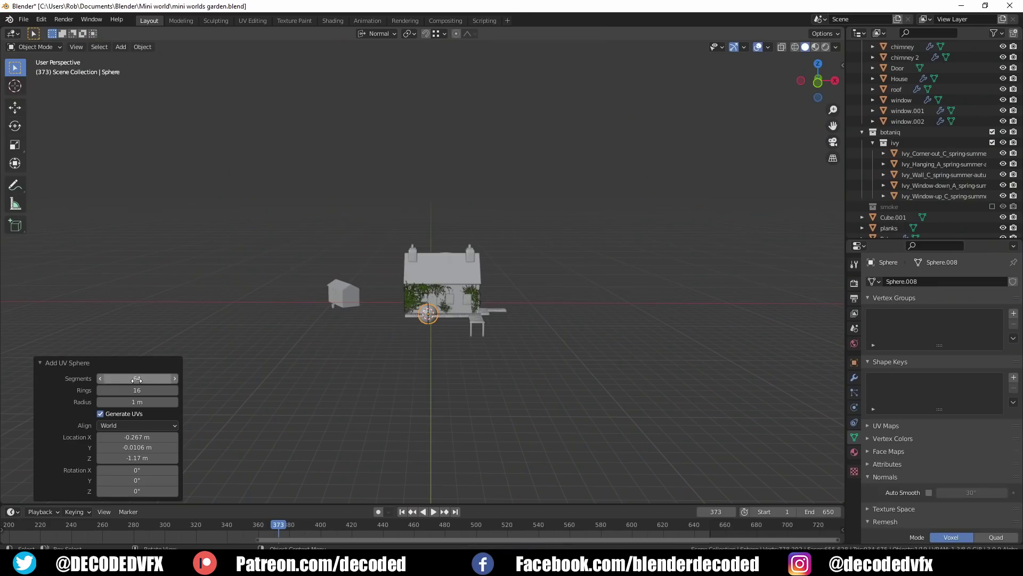
key("s")
left_click(607, 327)
left_click_drag(136, 445, 137, 468)
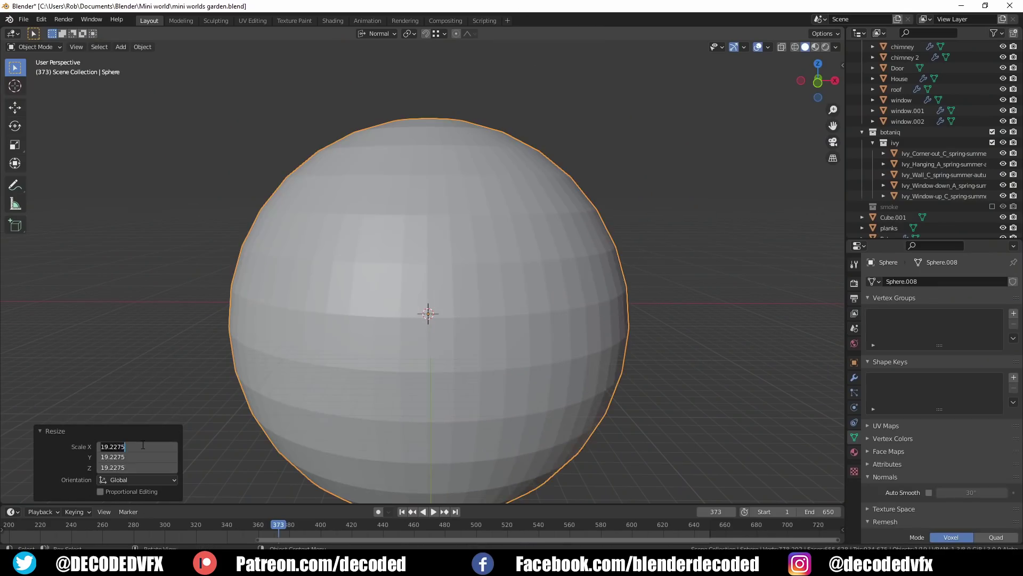
type("15")
key("Return")
Step: Duplicate the sphere in place in the front view and hide the copy
key("KP_1")
key("Tab")
key("z")
left_click(456, 297)
key("Tab")
key("shift+d")
key("Escape")
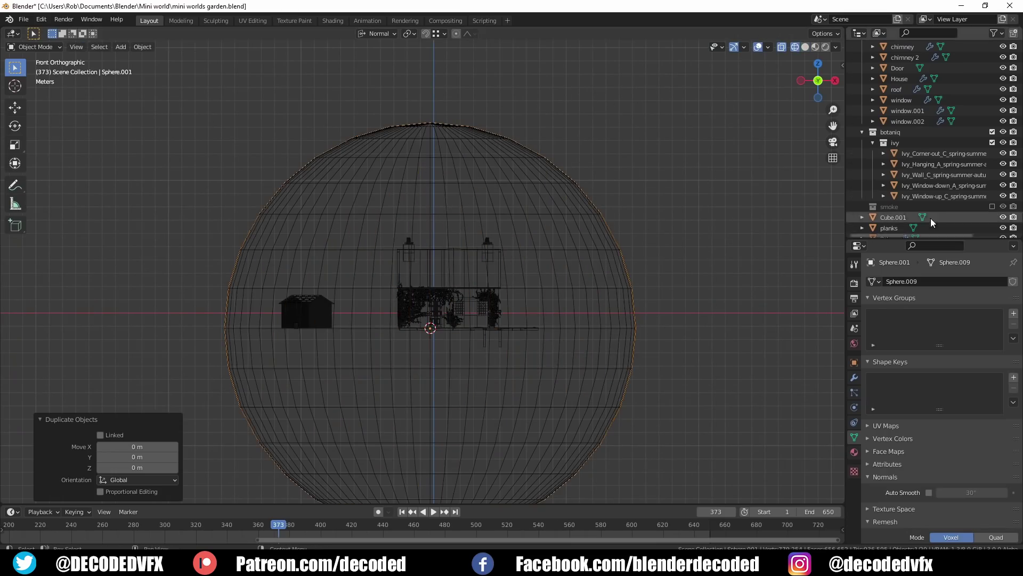
scroll(938, 325, "up", 5)
left_click_drag(1005, 313, 1014, 313)
Step: Delete the vertices of the original sphere's upper half to leave an open bowl
left_click(587, 322)
key("Tab")
key("1")
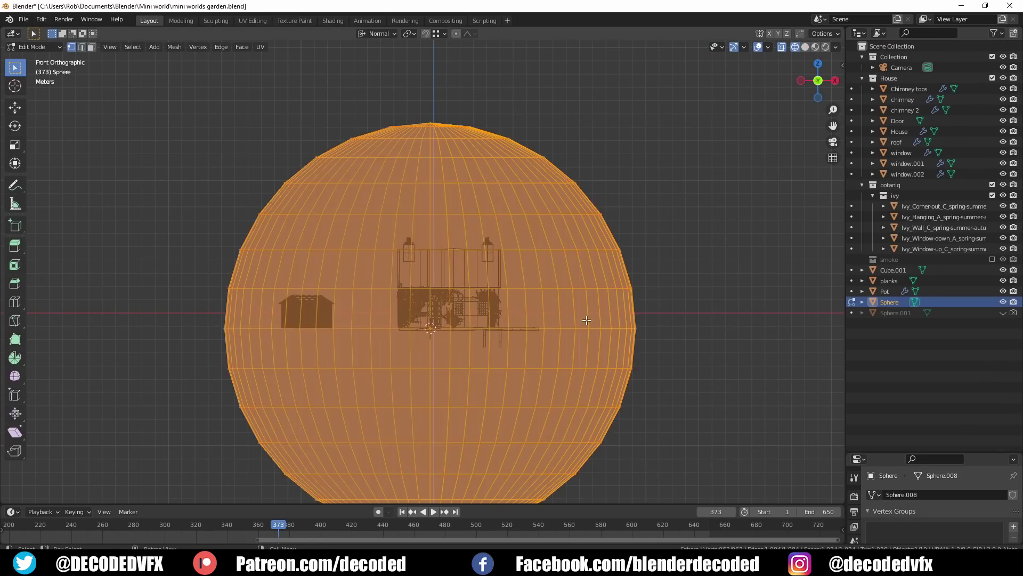
left_click_drag(702, 310, 112, 102)
key("x")
key("v")
key("Tab")
Step: Close the bowl's open top by extruding the rim loop inward twice and filling the centre with a face
middle_click_drag(342, 232, 342, 253)
key("Tab")
key("z")
key("6")
left_click(560, 351, "alt")
key("e")
key("s")
left_click(587, 356)
key("e")
key("s")
left_click(508, 337)
key("f")
key("Tab")
Step: Remesh the closed bowl in Voxel mode with a voxel size of 0.01 m
left_click_drag(859, 453, 860, 188)
scroll(894, 419, "down", 3)
key("ctrl+z")
left_click(943, 424)
type("0.01")
key("Return")
left_click(906, 497)
scroll(482, 319, "up", 4)
key("shift+z")
key("shift+z")
scroll(491, 360, "down", 3)
mouse_move(469, 325)
middle_mouse_down()
mouse_move(492, 358)
mouse_move(482, 329)
middle_mouse_up()
Step: Smooth the whole ground bowl with the Mesh Filter in the Sculpting workspace
left_click(216, 20)
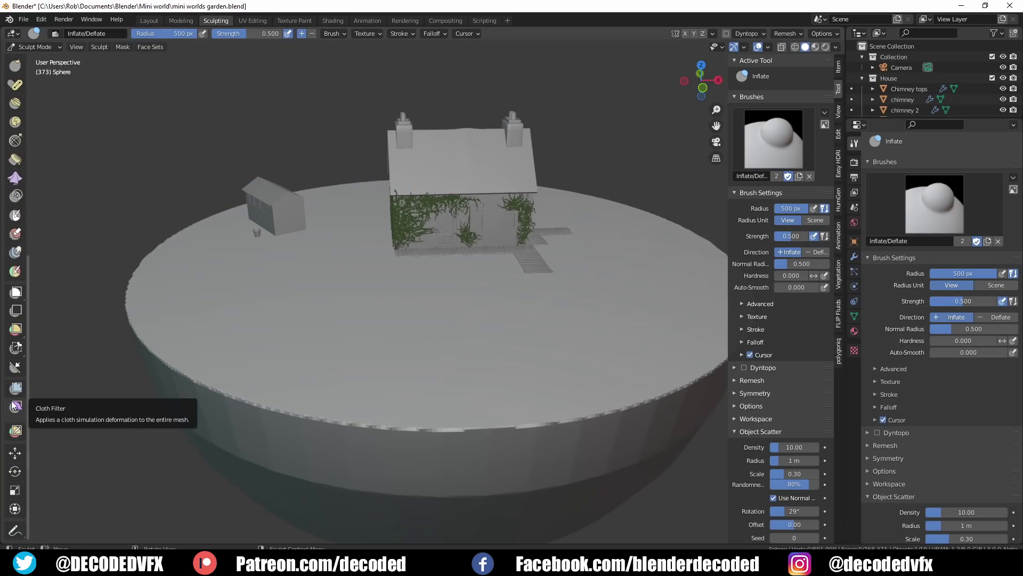
left_click(16, 388)
middle_click_drag(183, 125, 298, 272, "alt")
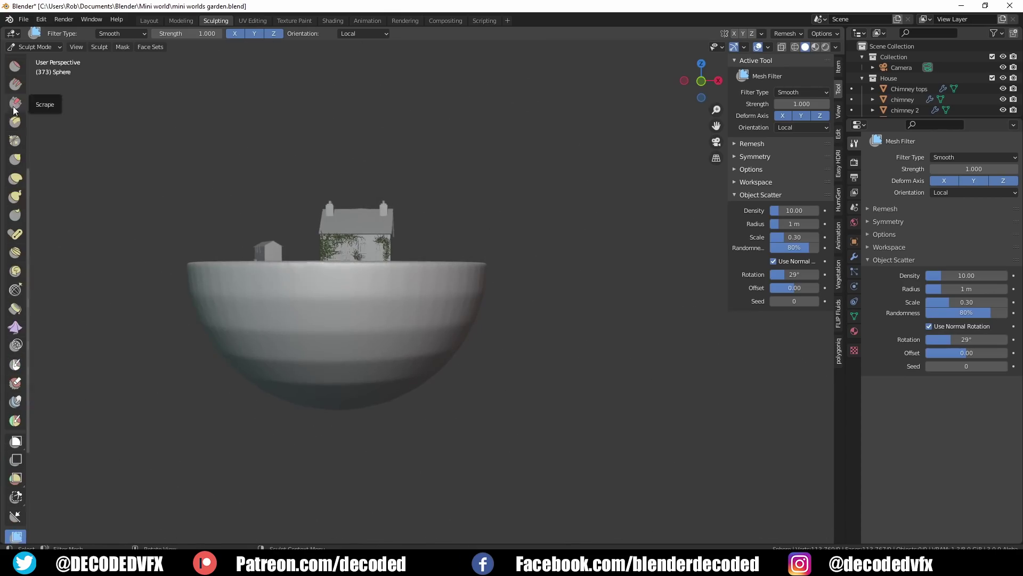
Step: Carve a pond basin into the ground in front of the house with the Clay Strips brush at a 123 px radius
left_click(15, 83)
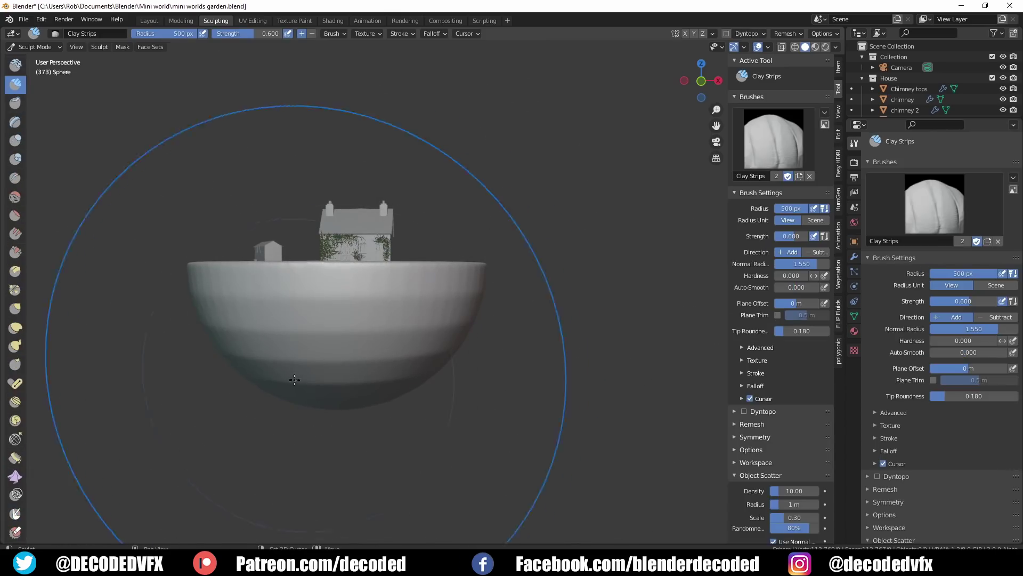
scroll(383, 314, "up", 2)
middle_click_drag(392, 306, 354, 342)
scroll(354, 343, "down", 3)
middle_click_drag(235, 346, 282, 350)
scroll(282, 349, "up", 1)
middle_click_drag(282, 349, 479, 370, "shift")
middle_click_drag(479, 369, 367, 341, "shift")
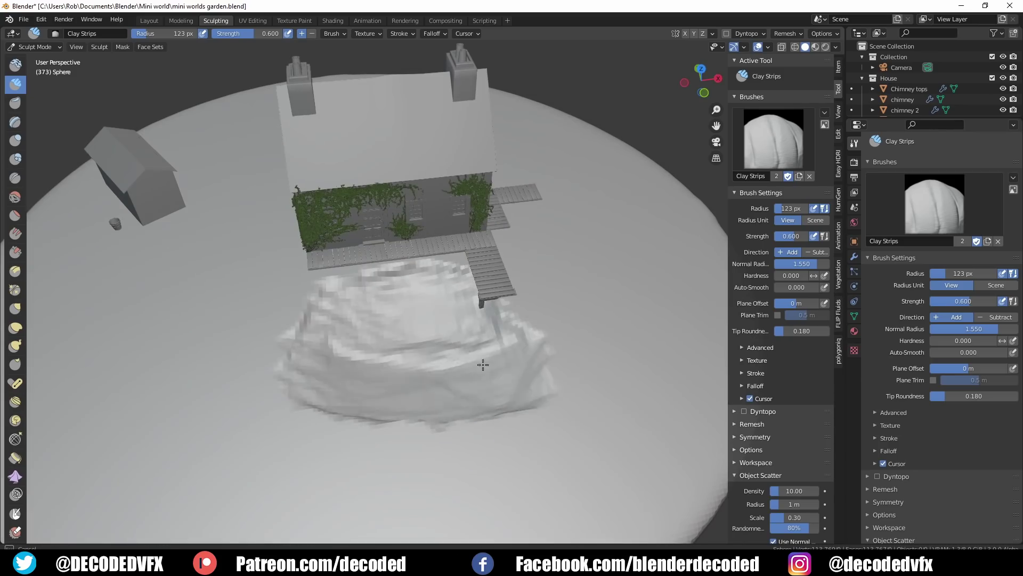
left_click_drag(495, 319, 535, 331)
Step: Extend and shape the pond basin beneath the jetty and along its banks with an 80 px Clay Strips brush
mouse_move(411, 373)
middle_mouse_down()
mouse_move(403, 354)
mouse_move(366, 366)
mouse_move(417, 346)
middle_mouse_up()
scroll(366, 365, "up", 1)
mouse_move(333, 345)
left_mouse_down()
mouse_move(312, 358)
mouse_move(305, 391)
mouse_move(314, 418)
left_mouse_up()
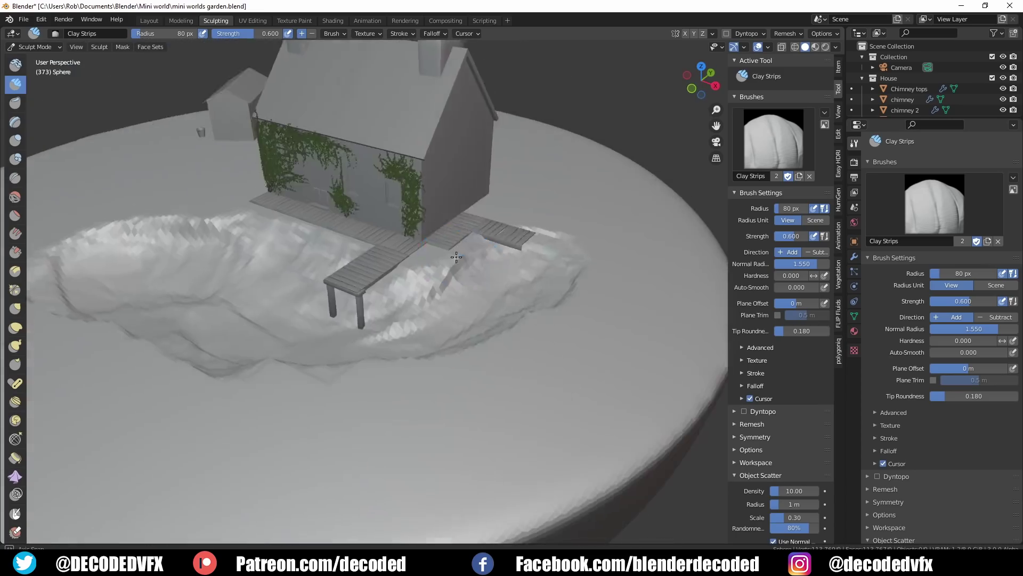
scroll(483, 320, "up", 3)
middle_click_drag(309, 368, 306, 403)
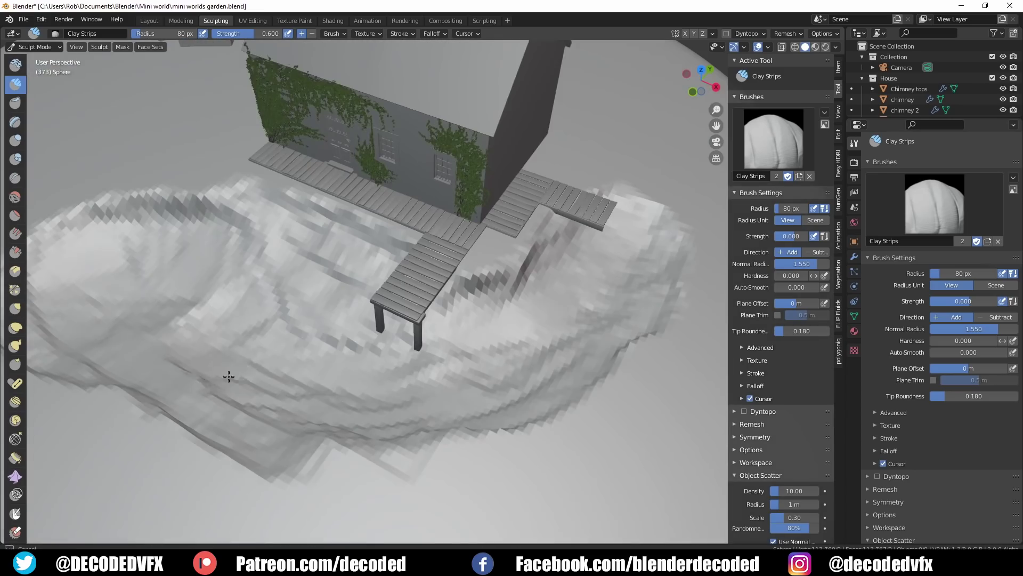
mouse_move(230, 413)
middle_mouse_down()
mouse_move(402, 296)
mouse_move(382, 281)
middle_mouse_up()
middle_click_drag(326, 303, 402, 310)
mouse_move(263, 384)
middle_mouse_down()
mouse_move(389, 372)
mouse_move(331, 297)
mouse_move(464, 292)
mouse_move(414, 372)
mouse_move(527, 267)
mouse_move(469, 318)
mouse_move(435, 315)
middle_mouse_up()
Step: Set the mapping scale of the ground's brown mud material to 15 on X, Y and Z
type("10")
key("Return")
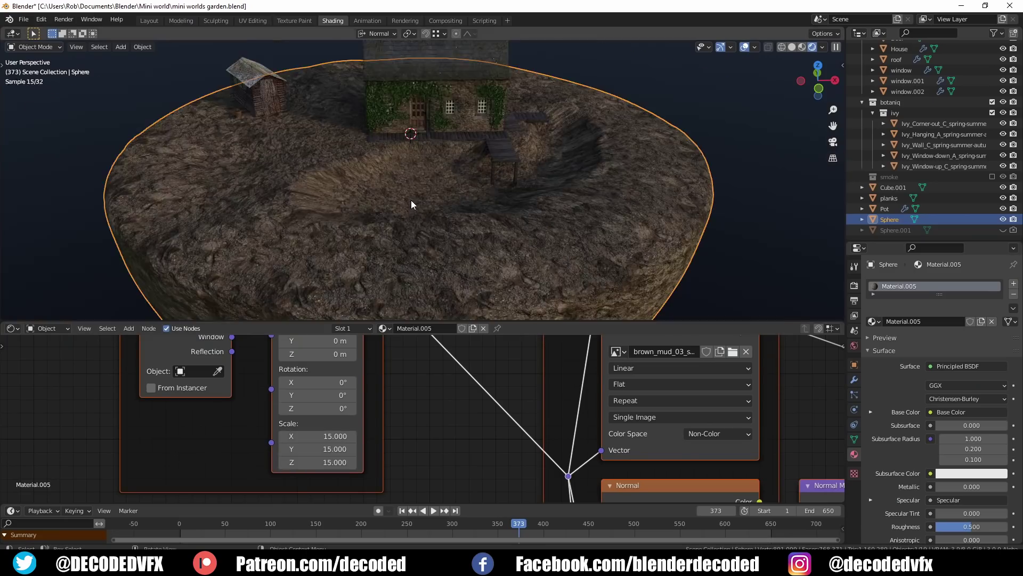
scroll(460, 198, "down", 3)
left_click_drag(315, 440, 315, 470)
type("15")
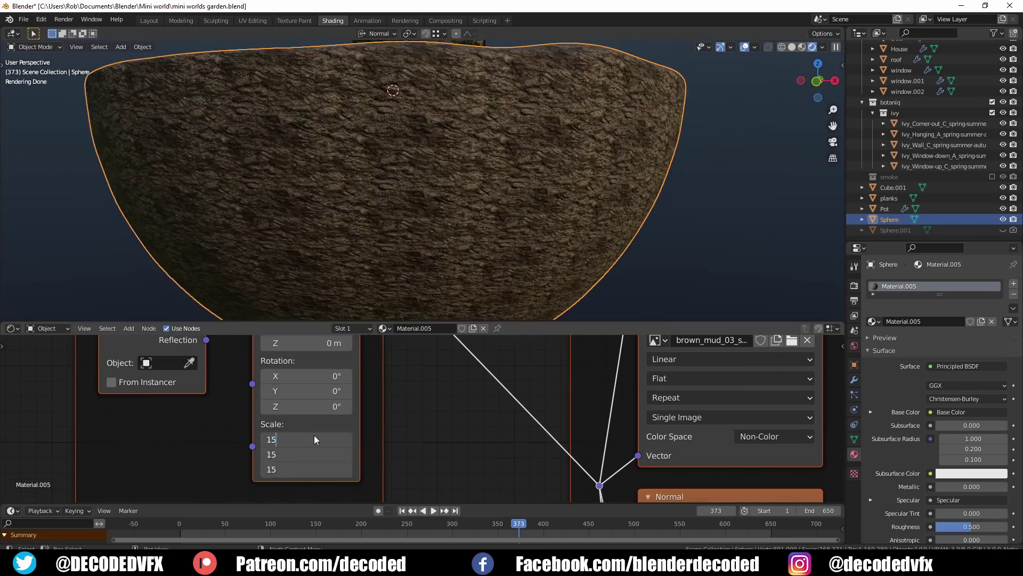
key("Return")
scroll(519, 211, "down", 2)
middle_click_drag(521, 207, 474, 223)
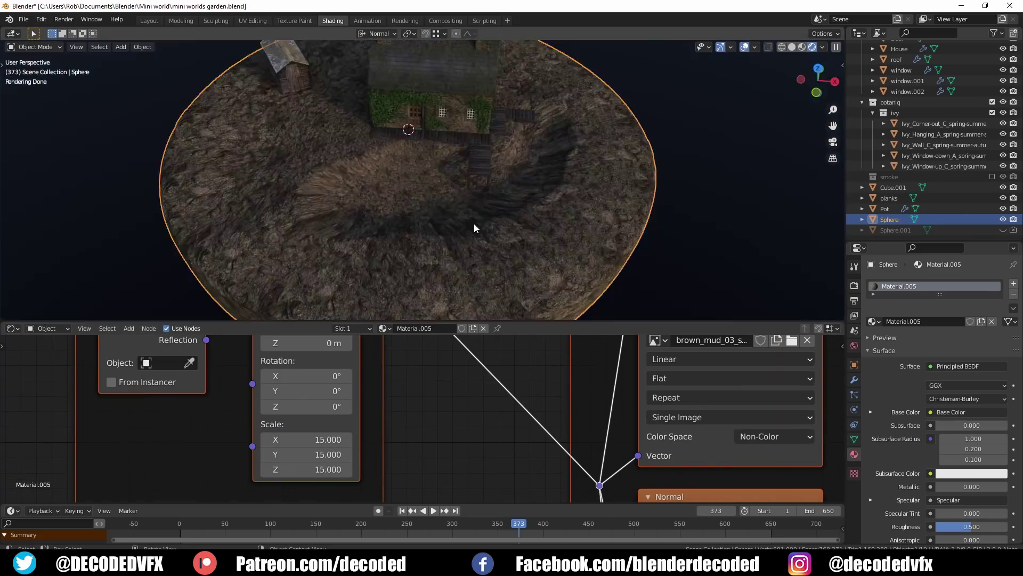
Step: Select the faces of the ground's top surface in face mode from the top view
key("KP_7")
key("Tab")
scroll(460, 165, "down", 2)
key("z")
key("3")
left_click_drag(622, 304, 245, 45)
middle_click_drag(447, 270, 448, 176)
key("KP_7")
key("Tab")
middle_click_drag(469, 216, 465, 178)
key("z")
left_click(469, 212)
Step: Scale the top surface's circular UV island in the UV Editing workspace to adjust the ground texture
left_click(255, 22)
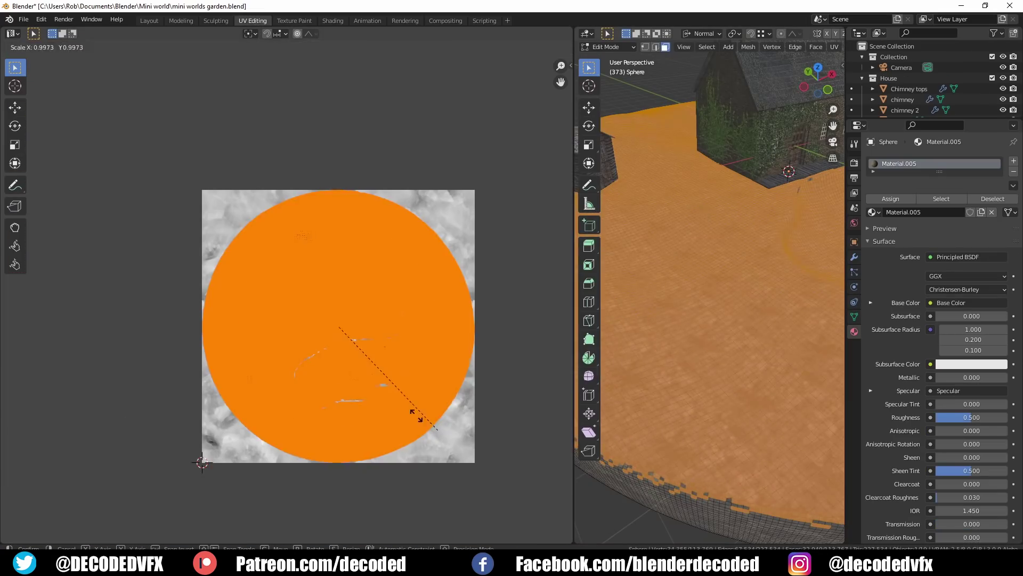
key("Tab")
middle_click_drag(695, 378, 709, 309)
scroll(712, 197, "up", 2)
key("Tab")
key("s")
left_click(436, 350)
key("Tab")
scroll(709, 308, "down", 5)
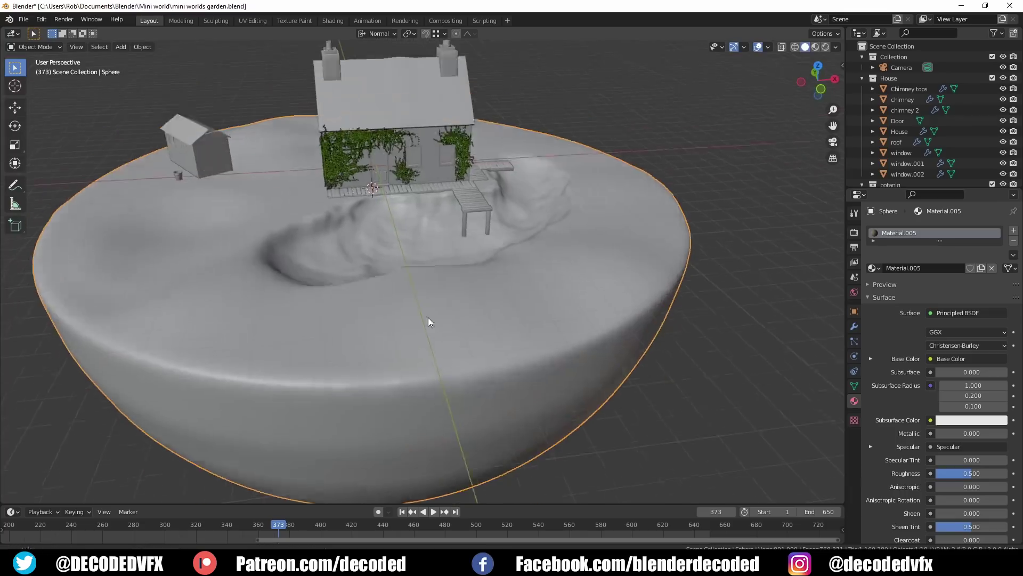
Step: Scatter the With flowers (A) grass on the main ground and start weight painting its distribution
scroll(427, 317, "up", 6)
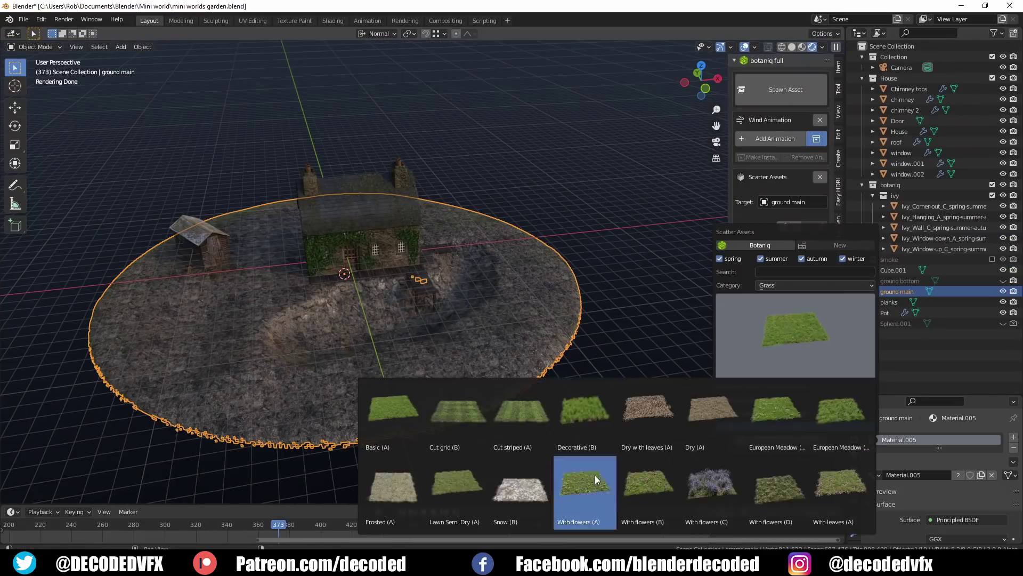
left_click(585, 480)
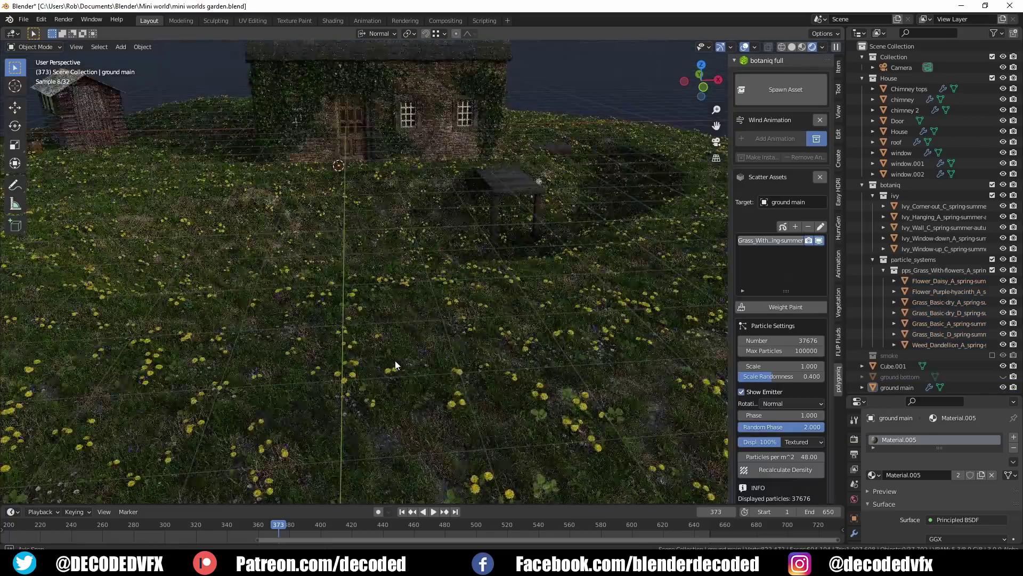
left_click(786, 307)
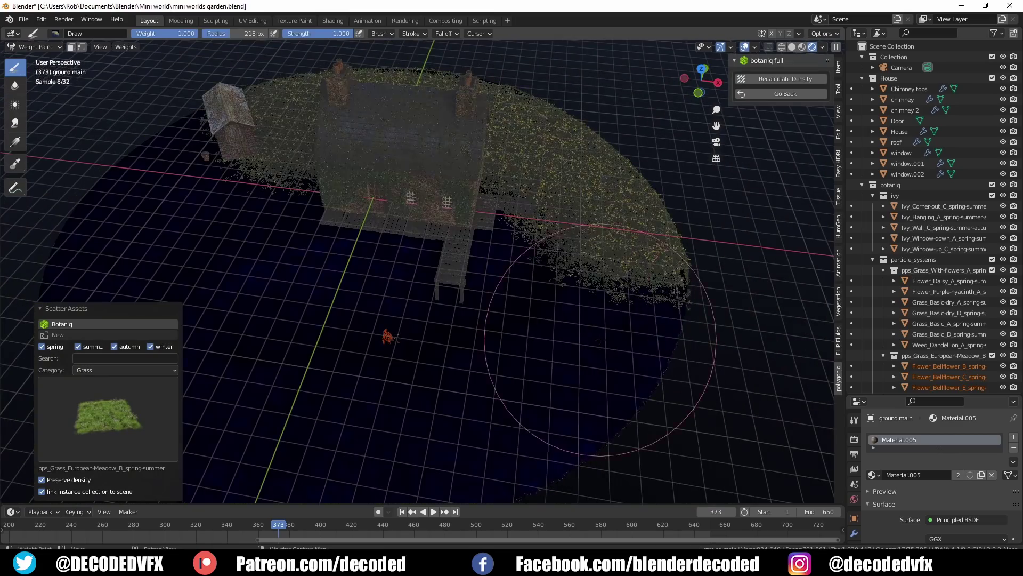
Step: Paint the European Meadow (B) grass weights over the ground around the pond, leaving the basin bare
mouse_move(600, 339)
left_mouse_down()
mouse_move(685, 297)
mouse_move(297, 468)
left_mouse_up()
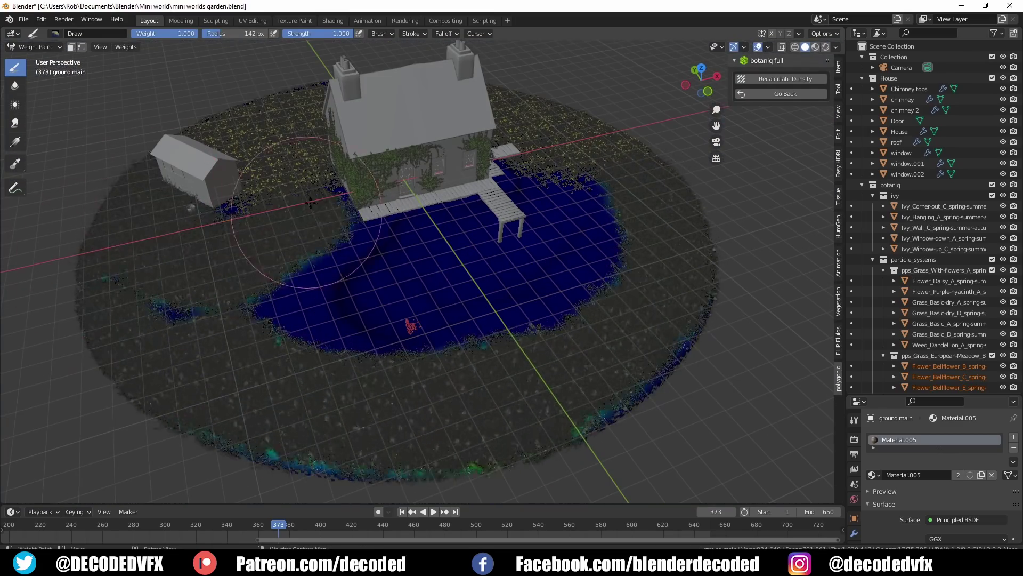
left_click_drag(311, 202, 178, 309)
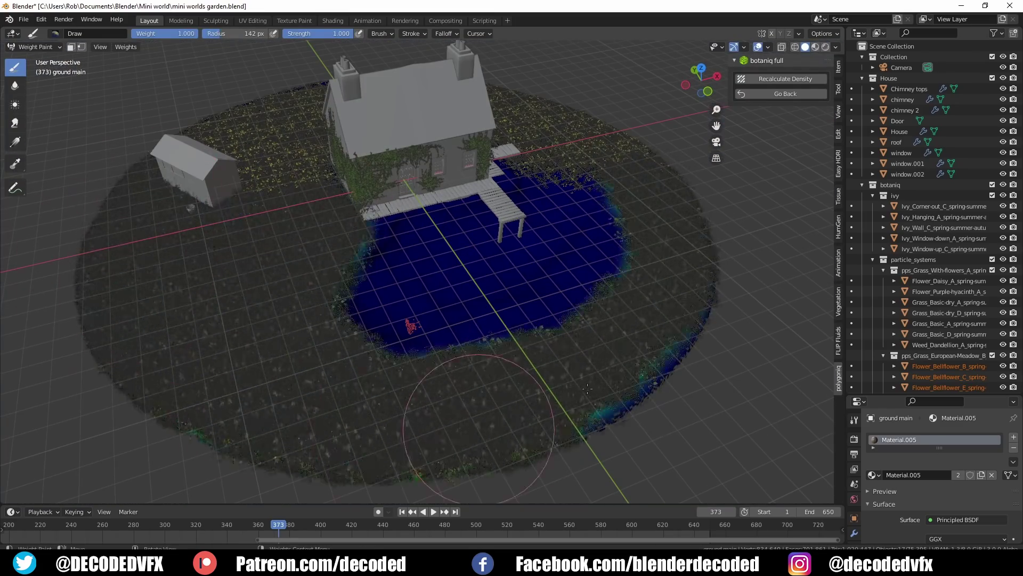
middle_click_drag(640, 359, 578, 405)
left_click_drag(579, 229, 277, 416)
Step: Extend the European Meadow grass weights to the decking and subtract With flowers (A) grass from the basin edge beside the house
scroll(464, 134, "up", 5)
left_click_drag(458, 160, 395, 267)
middle_click_drag(422, 304, 388, 248)
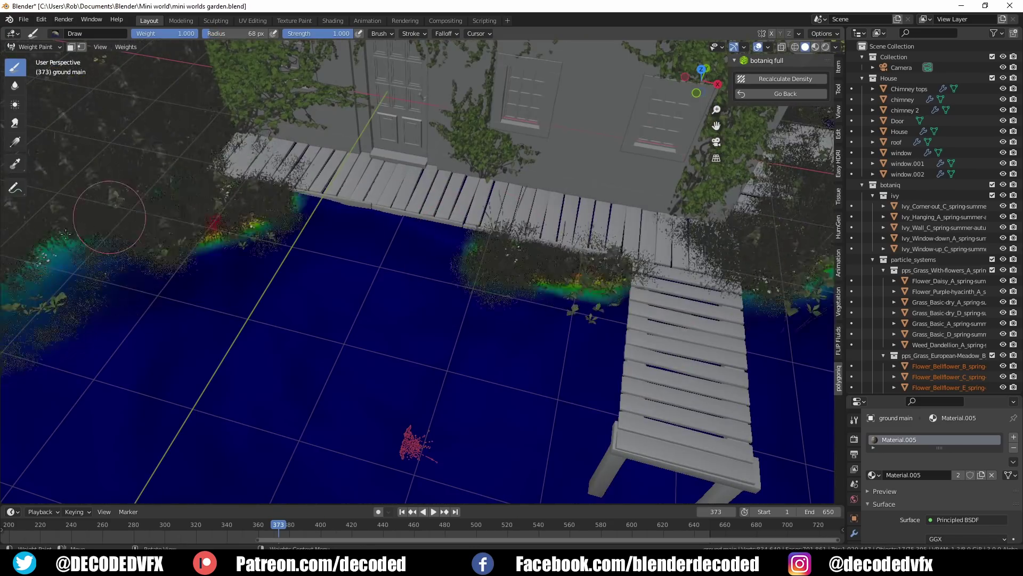
middle_click_drag(144, 270, 256, 170)
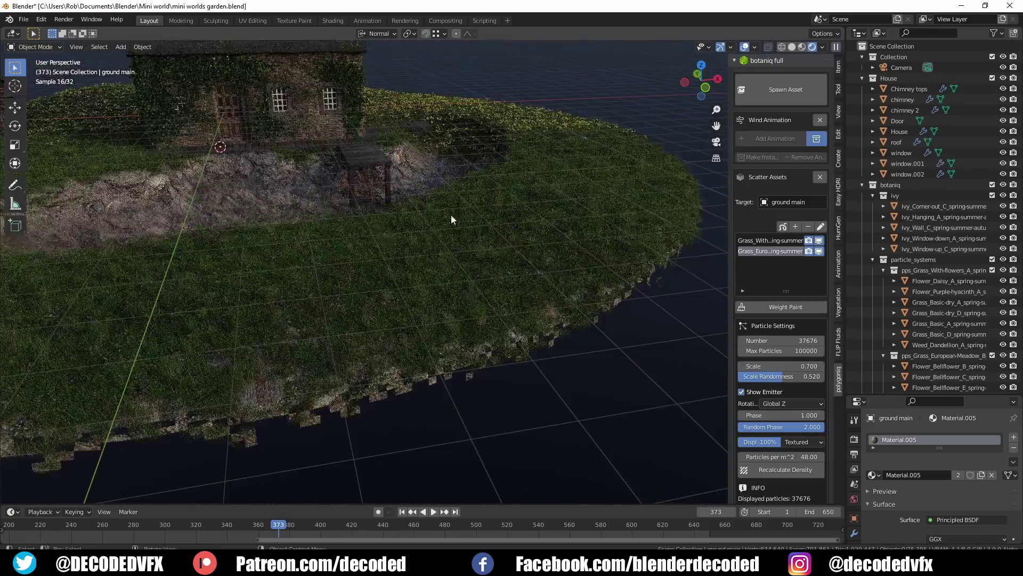
left_click(770, 241)
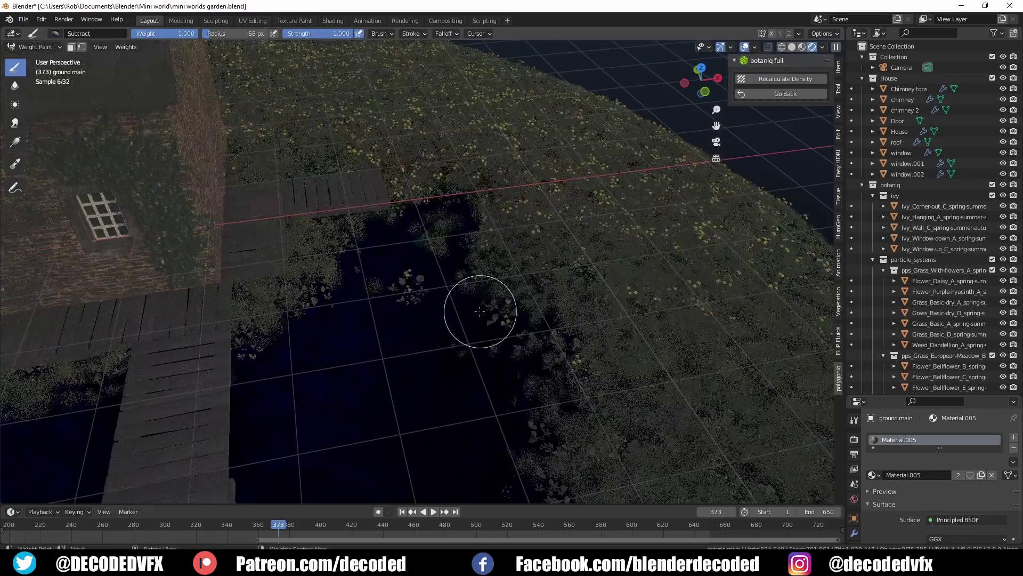
left_click_drag(479, 308, 399, 274)
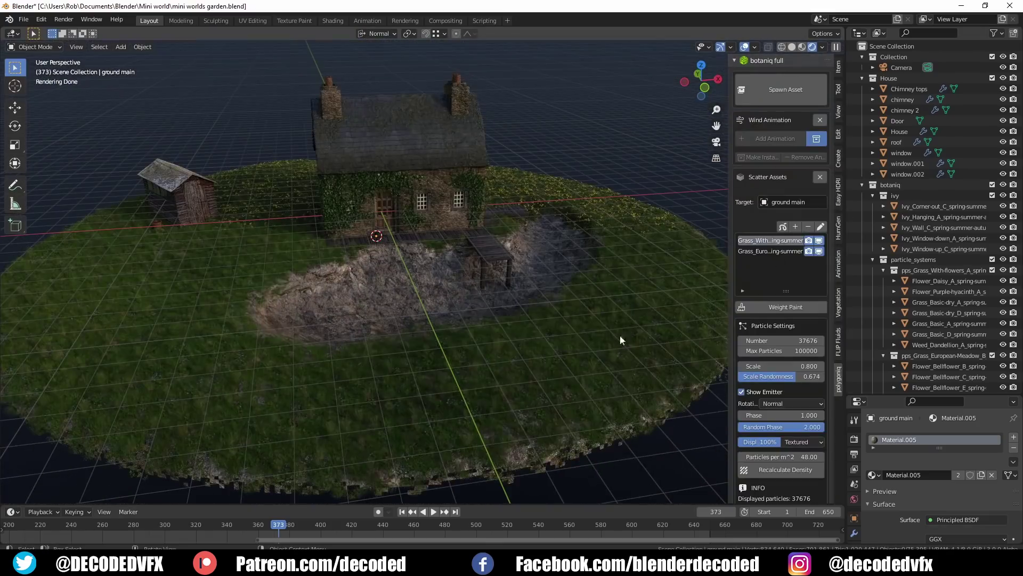
Step: Scatter the Lawn Semi Dry (A) grass on the main ground and weight paint its distribution outside the pond basin
left_click(795, 226)
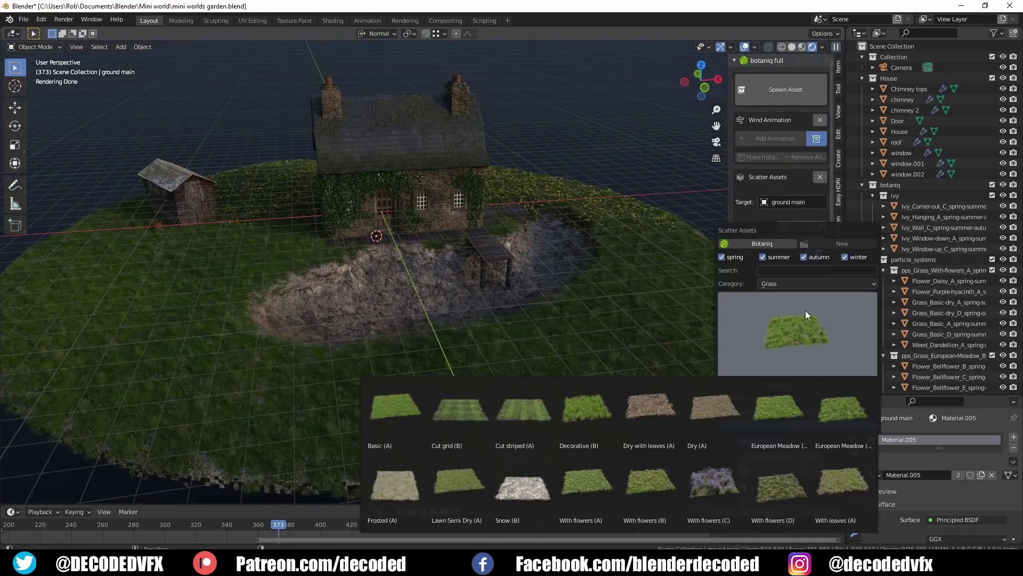
left_click(458, 483)
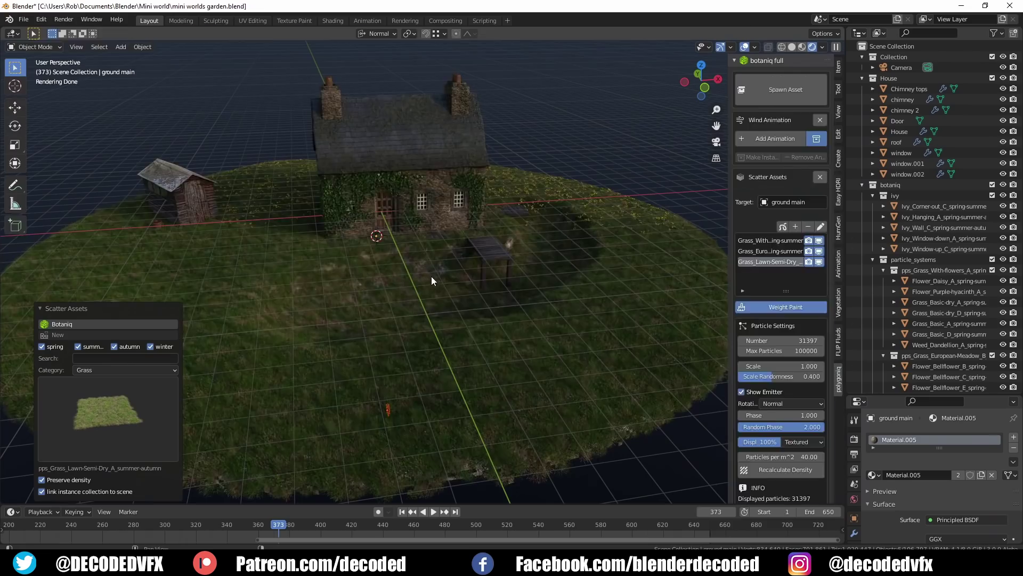
left_click_drag(206, 255, 501, 432)
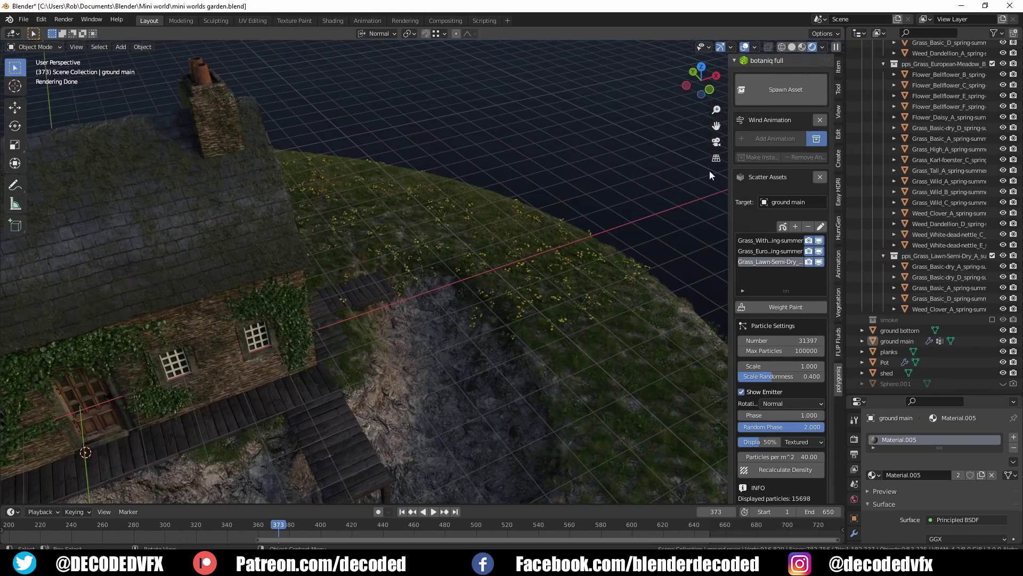
Step: Spawn a Carpinus betulus (B) hornbeam shrub and move it horizontally to the ground's edge behind the pond, beside the house
left_click(791, 91)
left_click(785, 195)
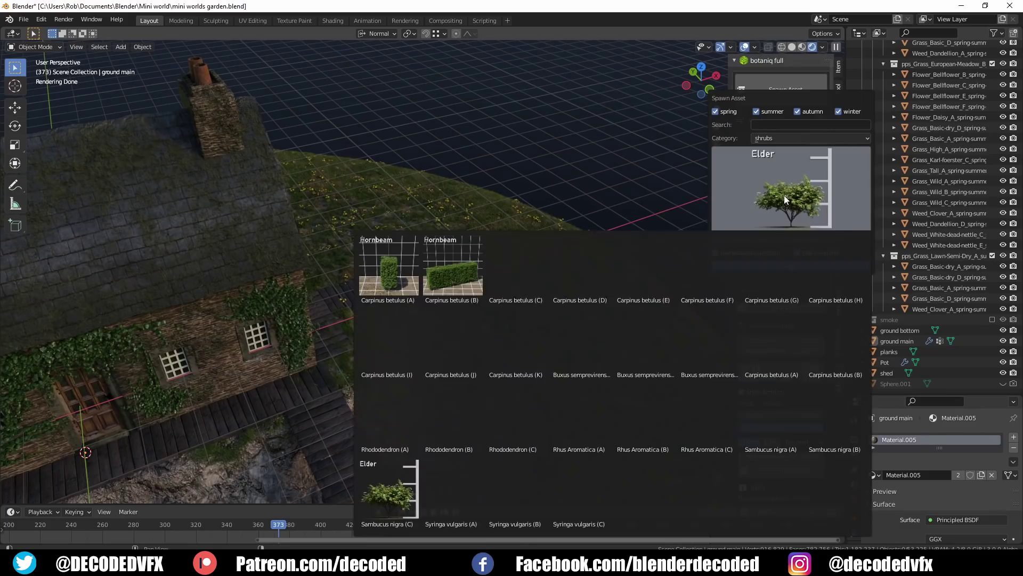
left_click(826, 350)
left_click(791, 266)
scroll(550, 277, "down", 4)
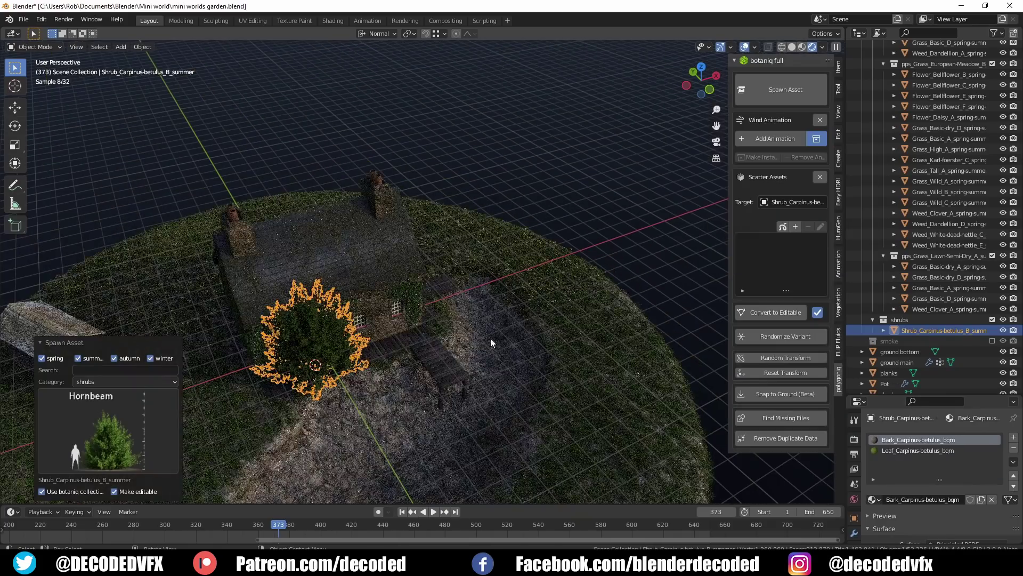
key("g")
key("shift+z")
left_click(709, 203)
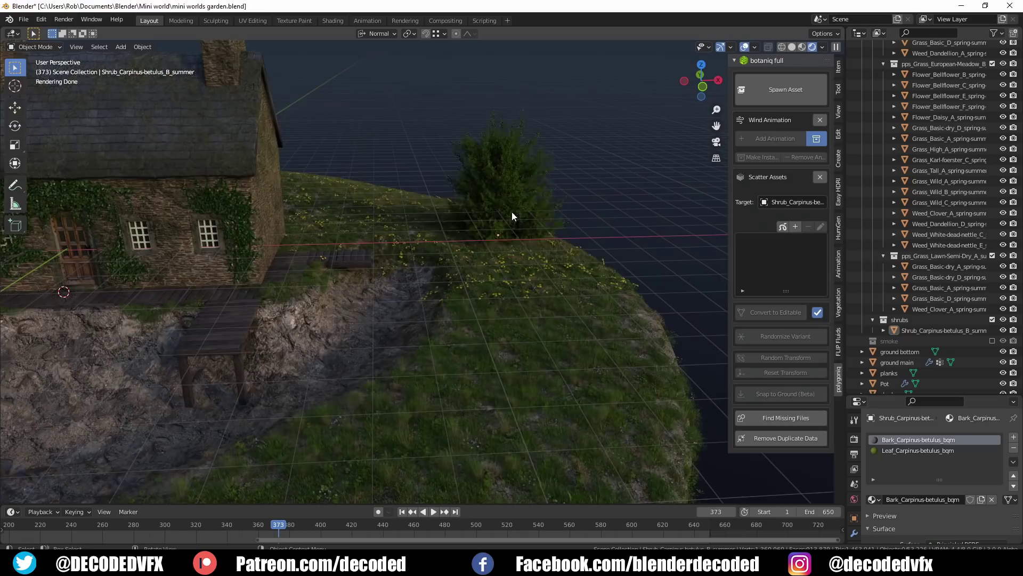
Step: Randomize the hornbeam shrub's variant and place a duplicate of it slightly nearer the front along the ground's edge
left_click(512, 216)
left_click(763, 335)
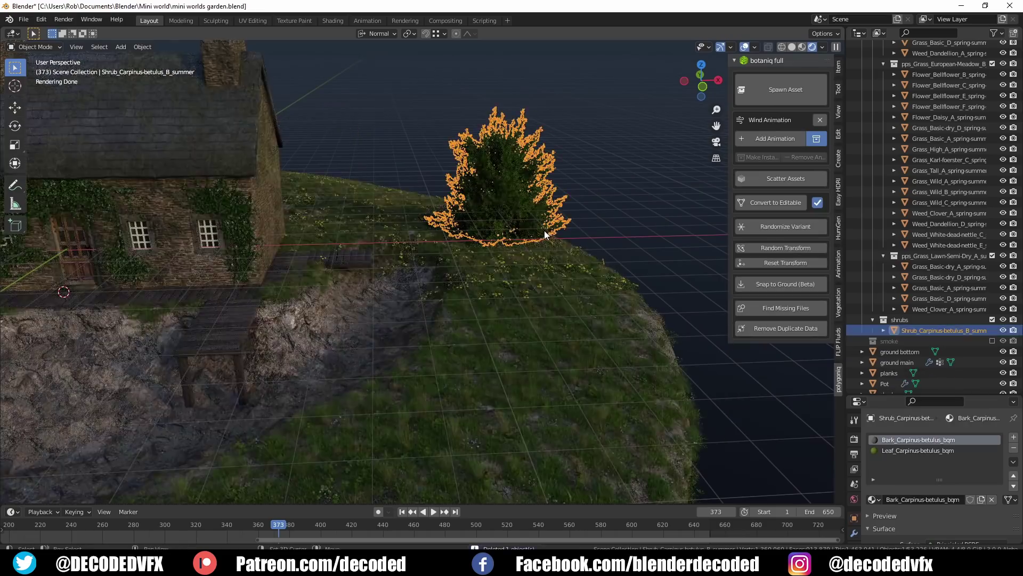
key("shift+d")
left_click(607, 277)
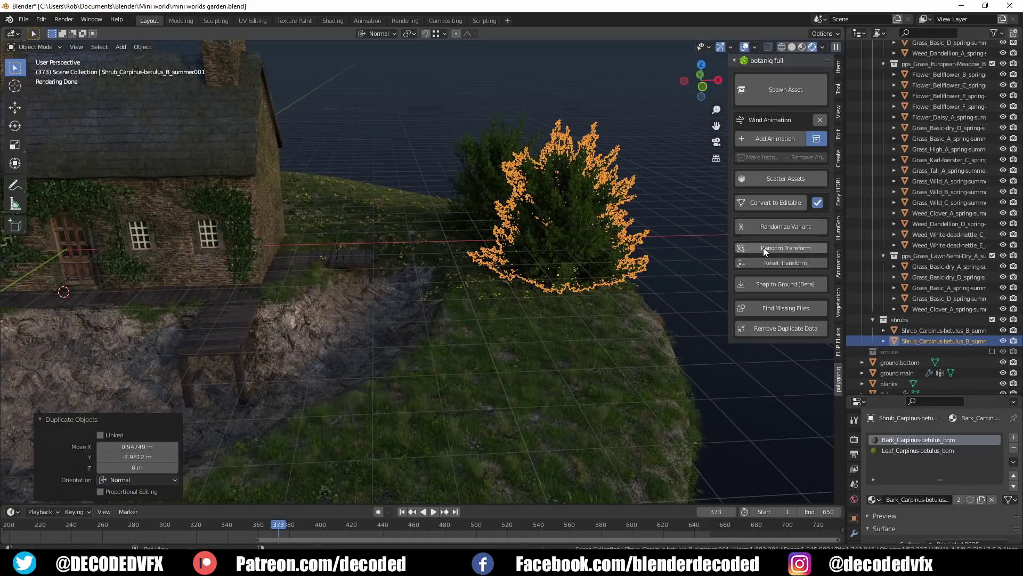
Step: Apply a random transform to the duplicated hornbeam, rescale it and check both shrubs in the camera view
left_click(763, 248)
middle_click_drag(414, 241, 494, 256)
left_click(756, 262)
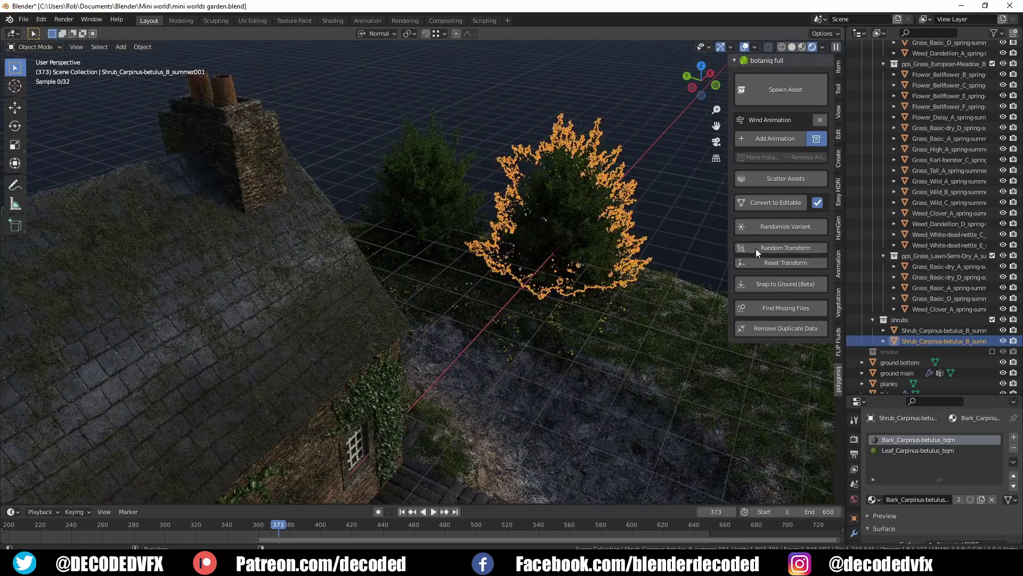
left_click(756, 249)
key("s")
left_click(578, 253)
key("alt+a")
key("KP_0")
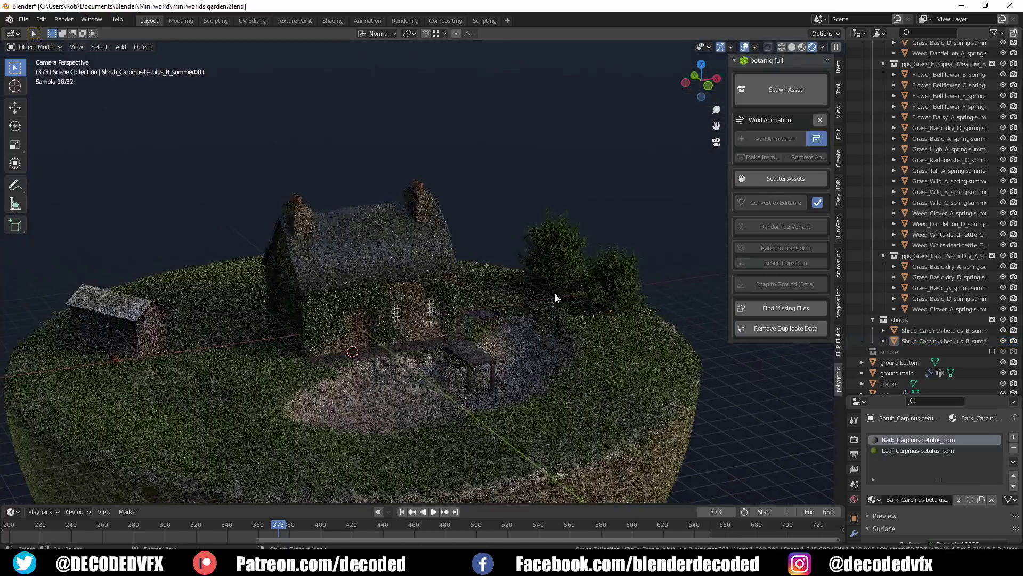
Step: Spawn a Syringa vulgaris (B) lilac shrub and move it horizontally to the ground behind the house, beside the hornbeams
left_click(786, 90)
left_click(772, 184)
left_click(493, 488)
left_click(767, 263)
key("g")
key("shift+z")
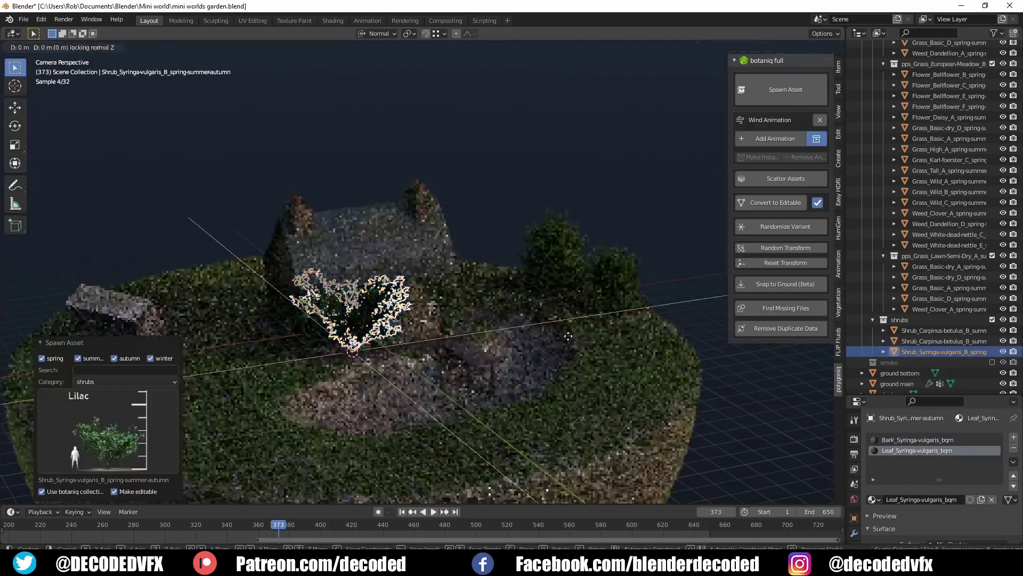
left_click(689, 277)
Step: Apply a random transform to the lilac shrub and check how it sits beside the house
key("alt+a")
scroll(625, 271, "up", 4)
key("ctrl+z")
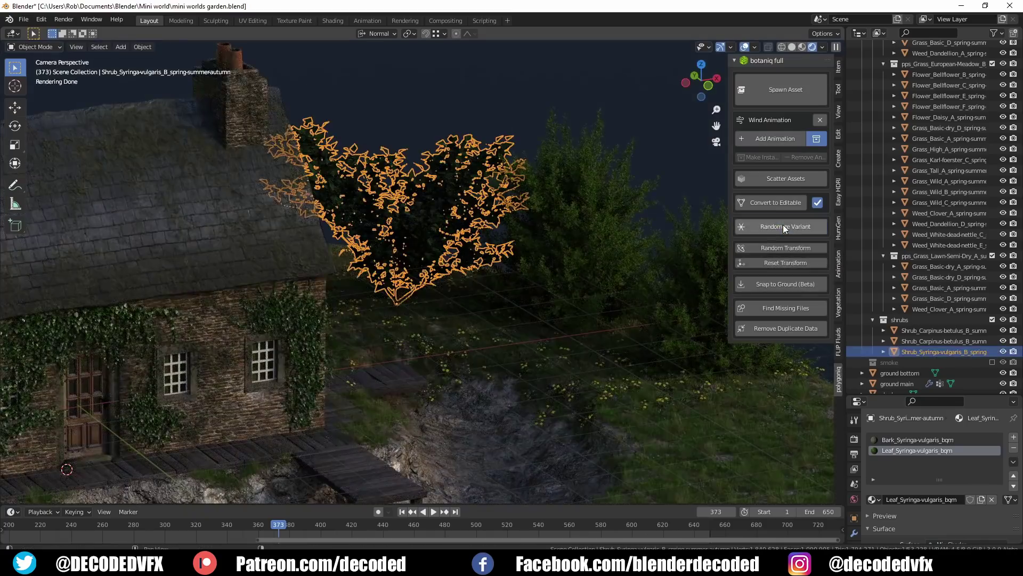
left_click(782, 245)
key("alt+a")
scroll(549, 188, "down", 4)
key("ctrl+z")
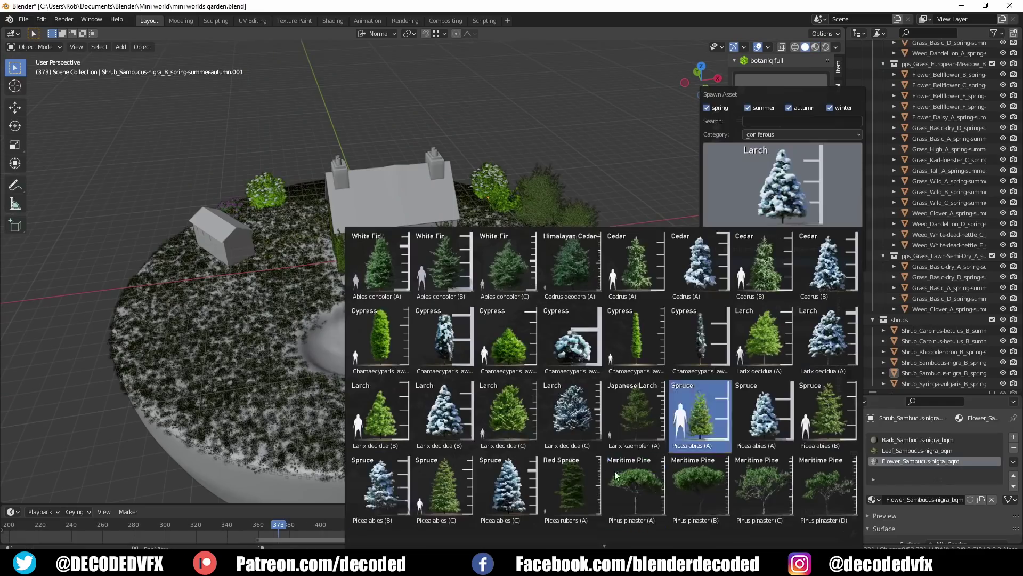
Step: Spawn a Malus domestica (A) apple tree from the deciduous category
left_click(802, 135)
left_click(774, 159)
left_click(778, 190)
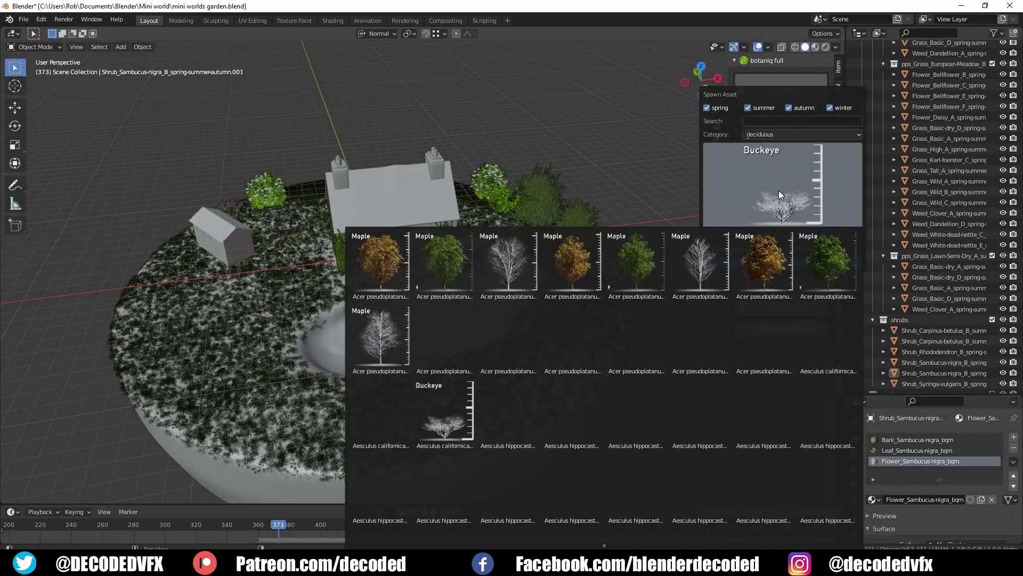
scroll(634, 469, "down", 5)
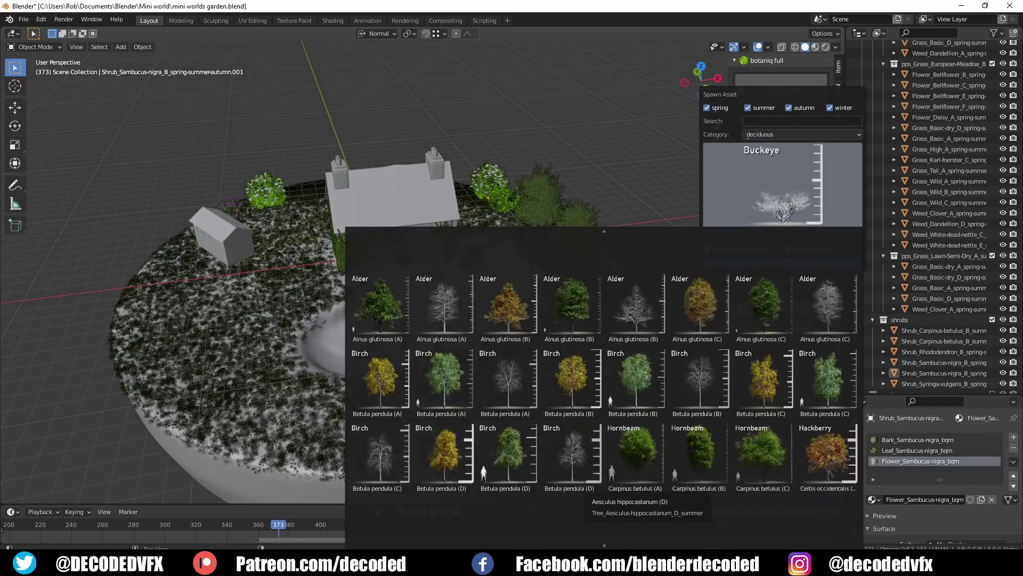
scroll(593, 460, "down", 6)
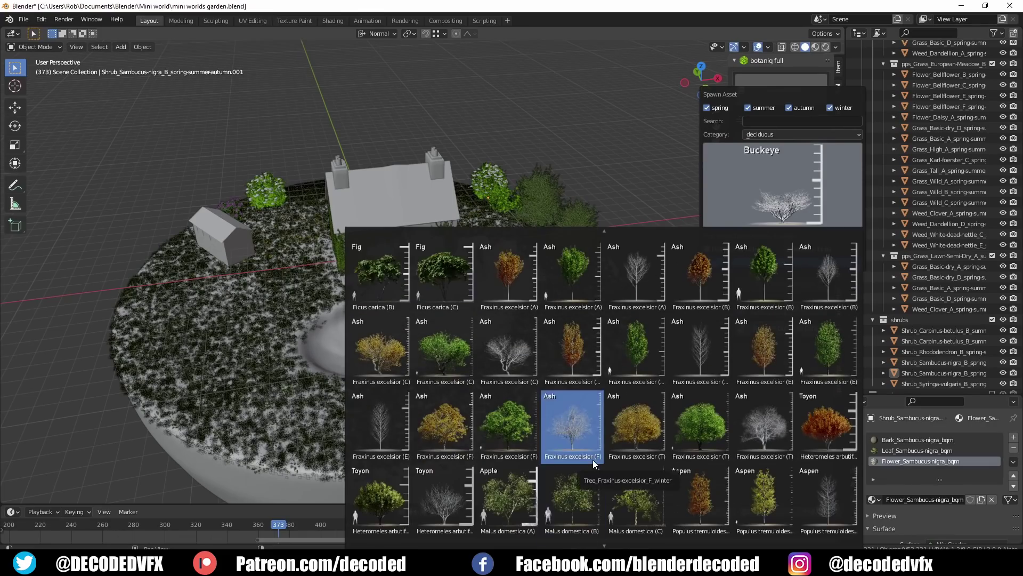
left_click(513, 482)
left_click(746, 263)
Step: Move the apple tree horizontally onto the grass in front of the shed and show the scene in rendered shading
key("g")
key("shift+z")
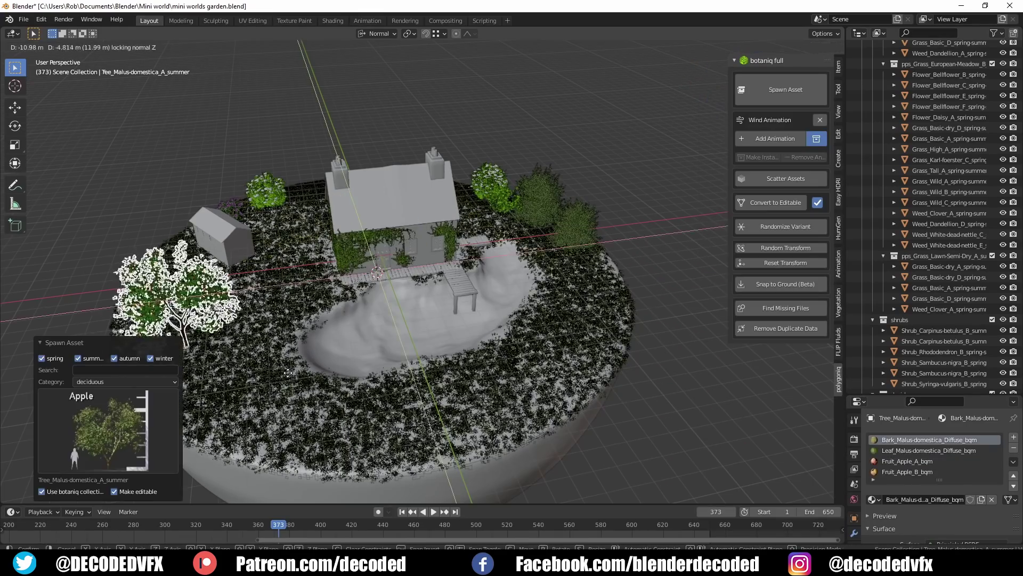
left_click(388, 322)
key("alt+a")
scroll(279, 297, "up", 7)
key("z")
left_click(290, 237)
scroll(389, 224, "down", 3)
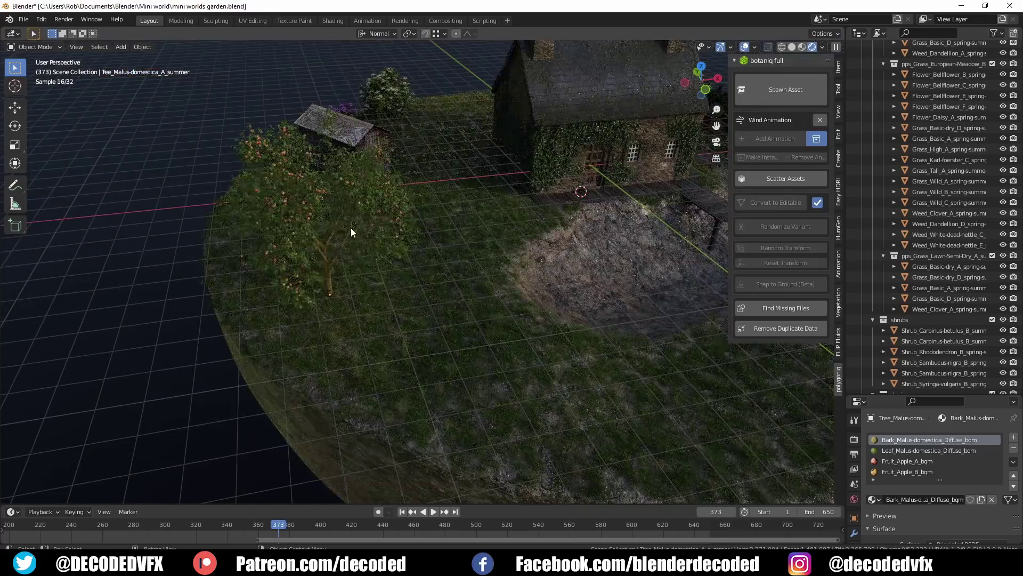
Step: Rotate the apple tree about the Z axis and check it against the whole scene
left_click(351, 255)
key("r")
key("z")
left_click(408, 234)
key("alt+a")
scroll(408, 235, "down", 4)
middle_click_drag(554, 218, 465, 223, "shift")
scroll(465, 224, "up", 2)
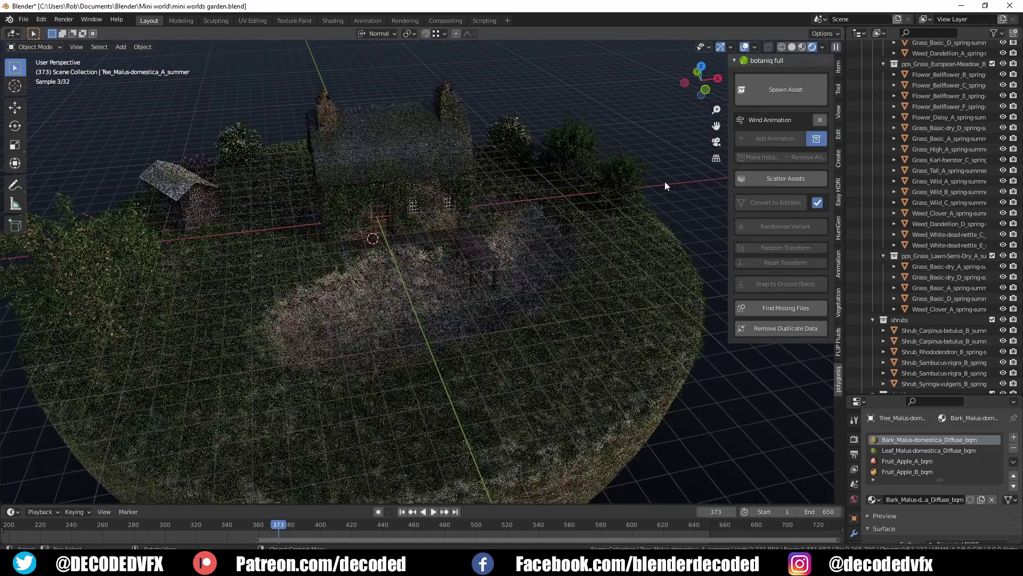
Step: Spawn an Aesculus hippocastanum (C) chestnut tree and move it horizontally to the side of the pond opposite the apple tree
left_click(786, 89)
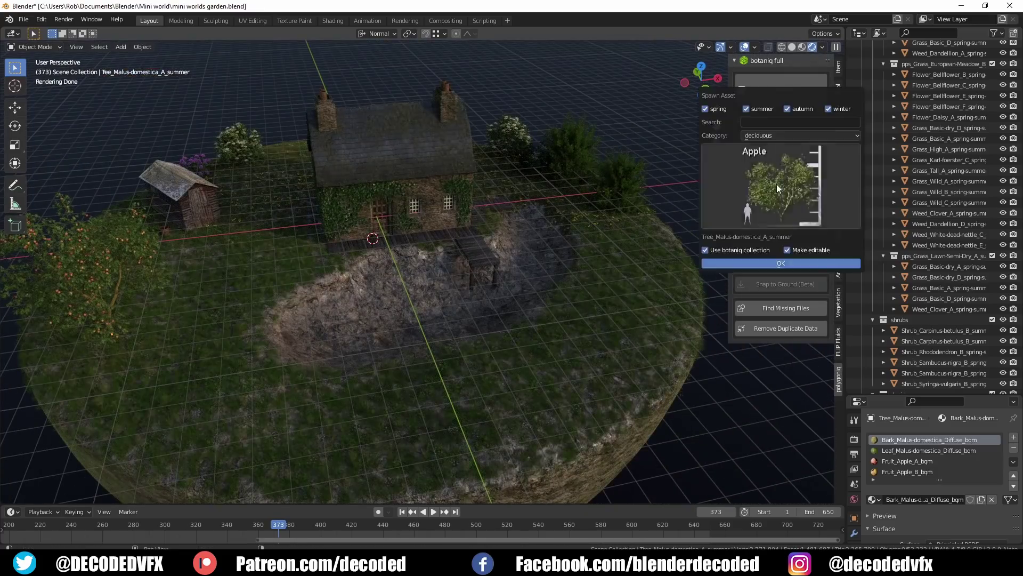
left_click(776, 184)
left_click(560, 421)
key("Return")
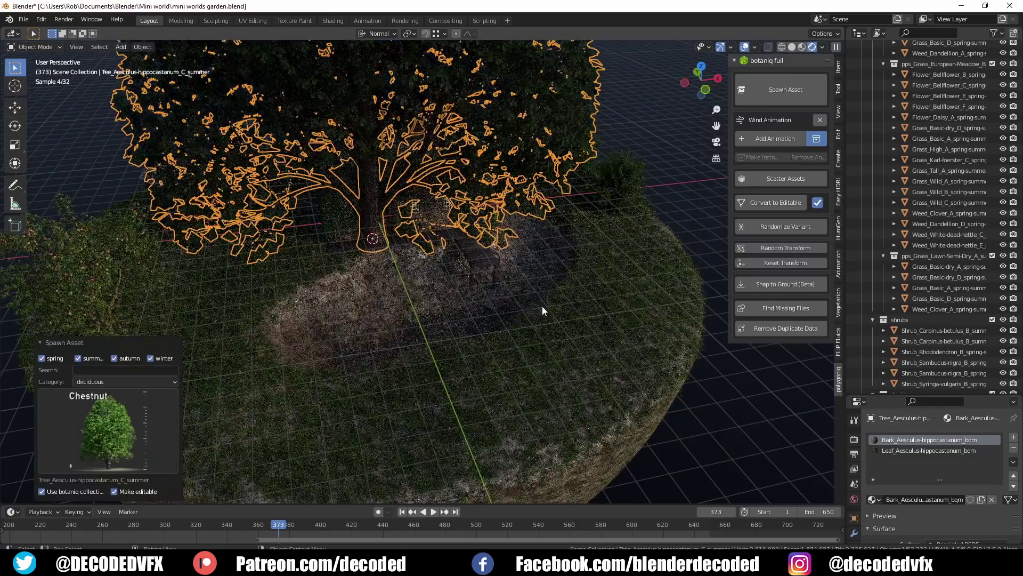
key("g")
key("shift+z")
left_click(781, 372)
Step: Scale the chestnut tree down towards the size of the miniature ground
middle_click_drag(781, 373, 602, 330, "shift")
scroll(571, 349, "down", 4)
key("s")
left_click(478, 377)
key("alt+a")
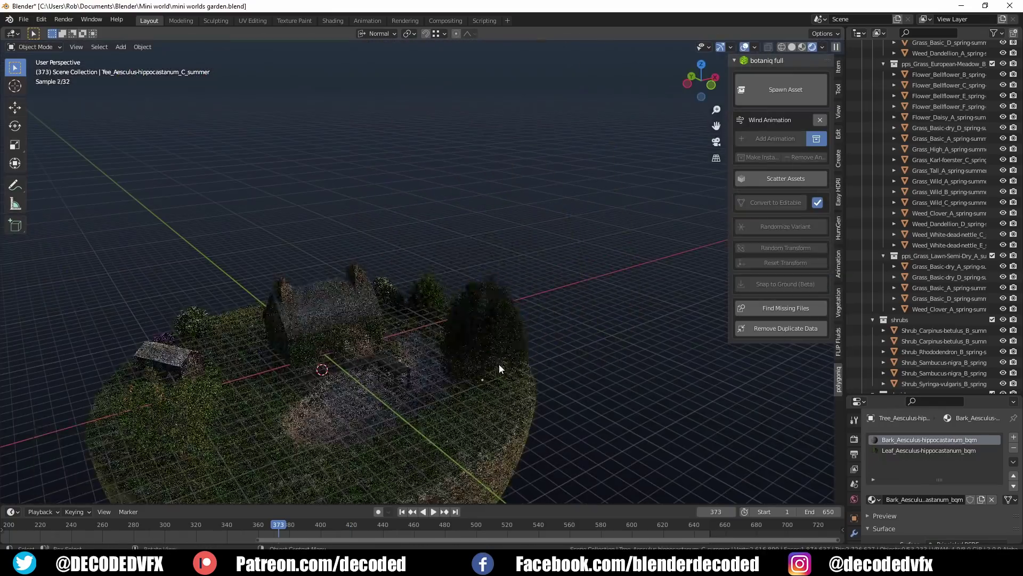
Step: Refine the chestnut tree's scale, rotate it about the Z axis and move the camera view closer to the scene
middle_click_drag(477, 377, 526, 328, "shift")
left_click(526, 298)
key("s")
left_click(501, 320)
key("r")
key("z")
left_click(474, 344)
key("KP_0")
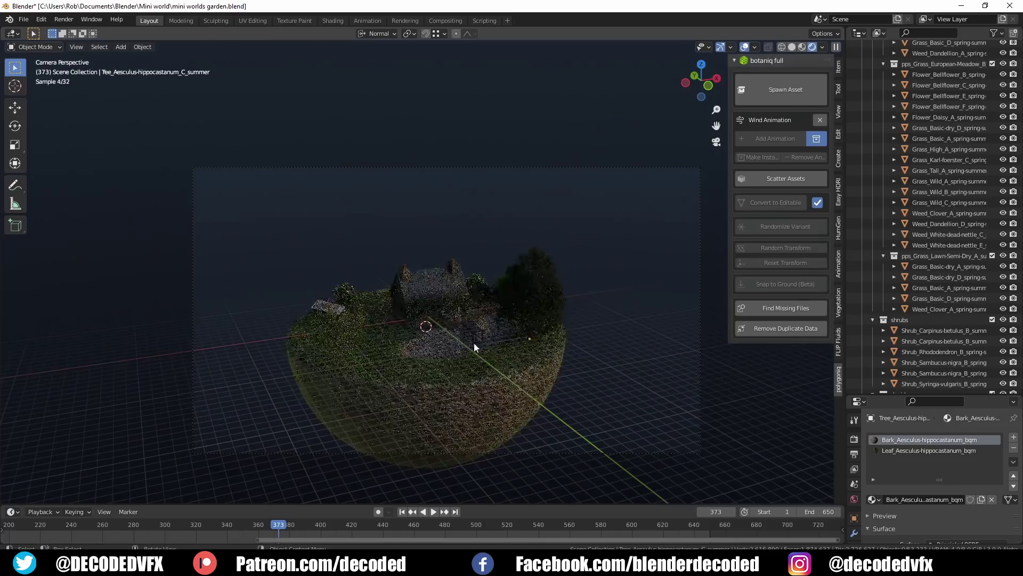
key("shift+grave")
left_click(513, 291)
scroll(512, 290, "up", 3)
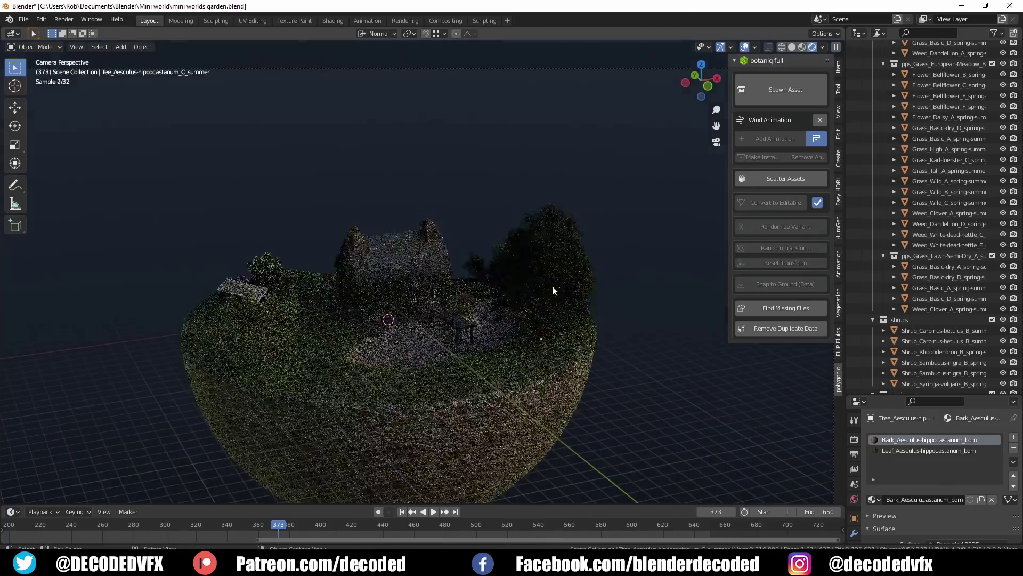
Step: Rescale the chestnut tree from the camera view and shift it horizontally near the ground's edge
left_click(552, 286)
key("s")
left_click(602, 270)
key("g")
key("shift+z")
key("Return")
key("alt+a")
Step: Lower the chestnut tree along the Z axis so that its trunk meets the ground
scroll(565, 270, "up", 8)
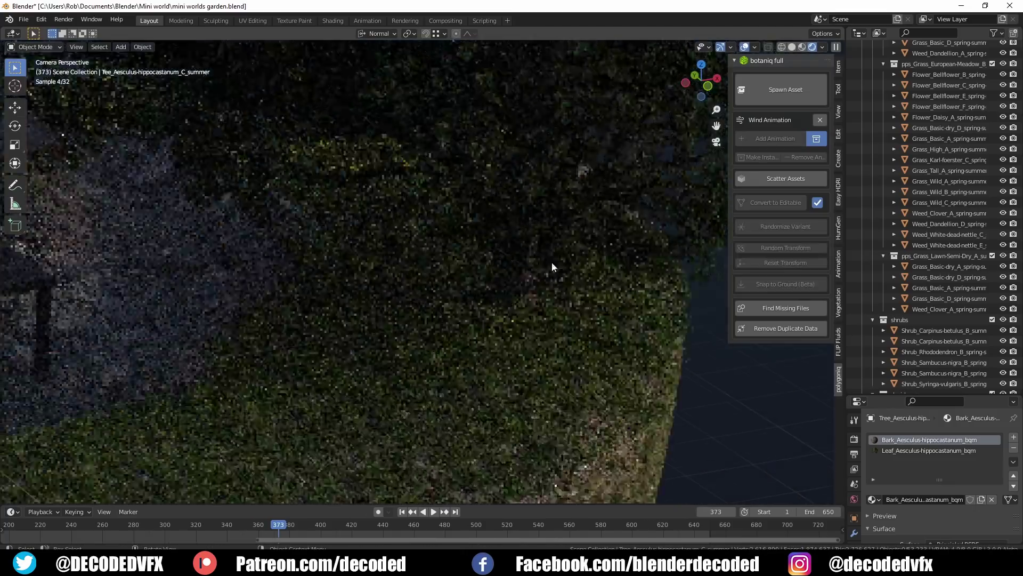
left_click(552, 262)
key("g")
key("z")
left_click(528, 309)
key("alt+a")
scroll(528, 309, "down", 8)
scroll(414, 291, "up", 8)
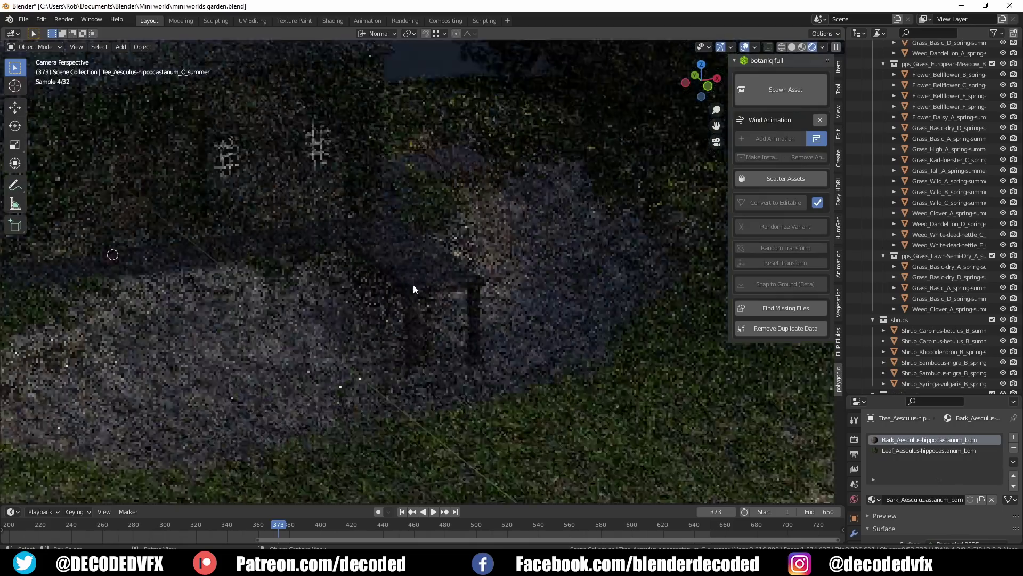
middle_click_drag(413, 285, 533, 307, "shift")
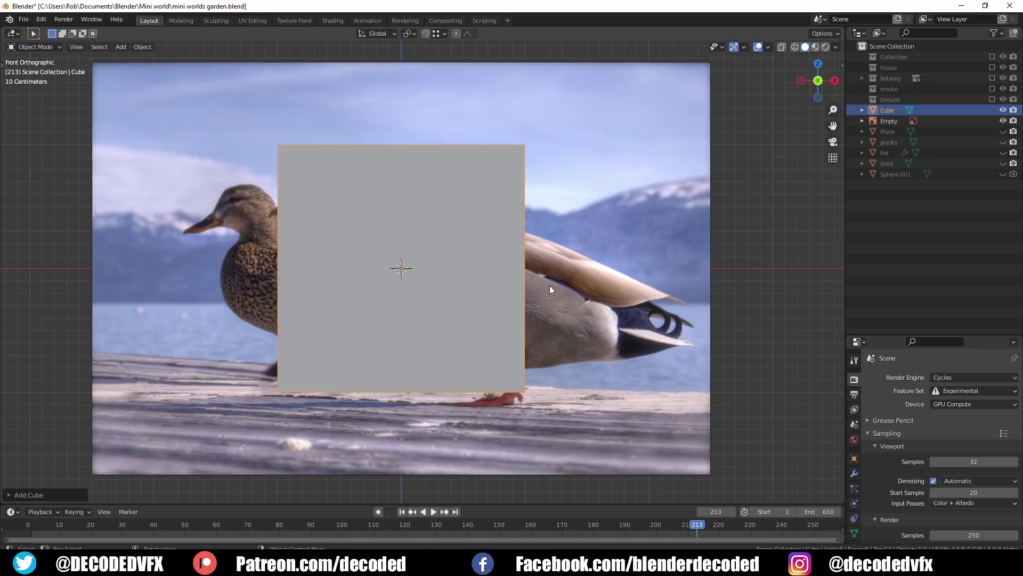
Step: Block out a duck from a cube by scaling, extruding and moving its vertices over the mallard's head and neck in the reference photo
key("s")
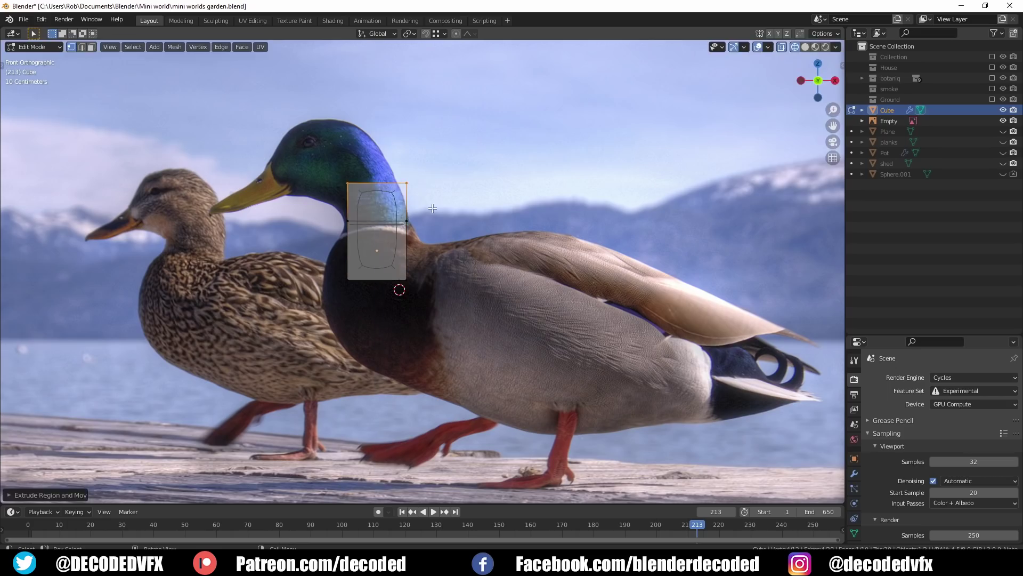
key("s")
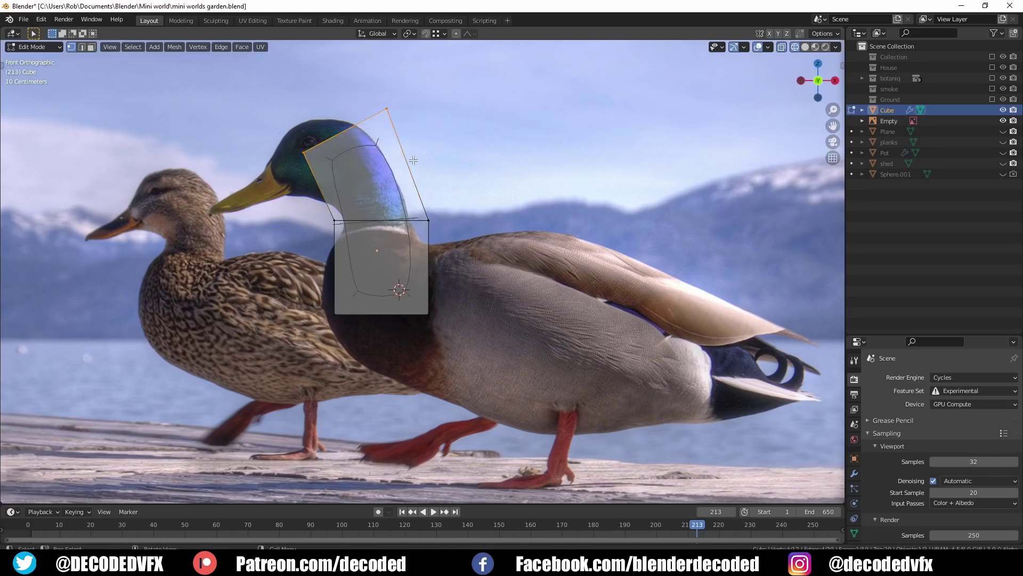
left_click(464, 186)
key("e")
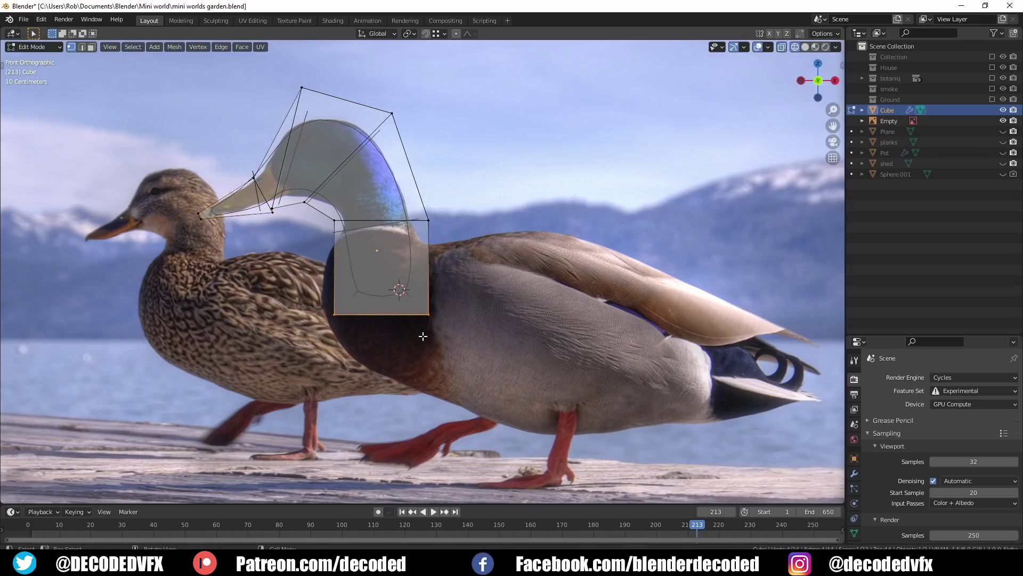
key("g")
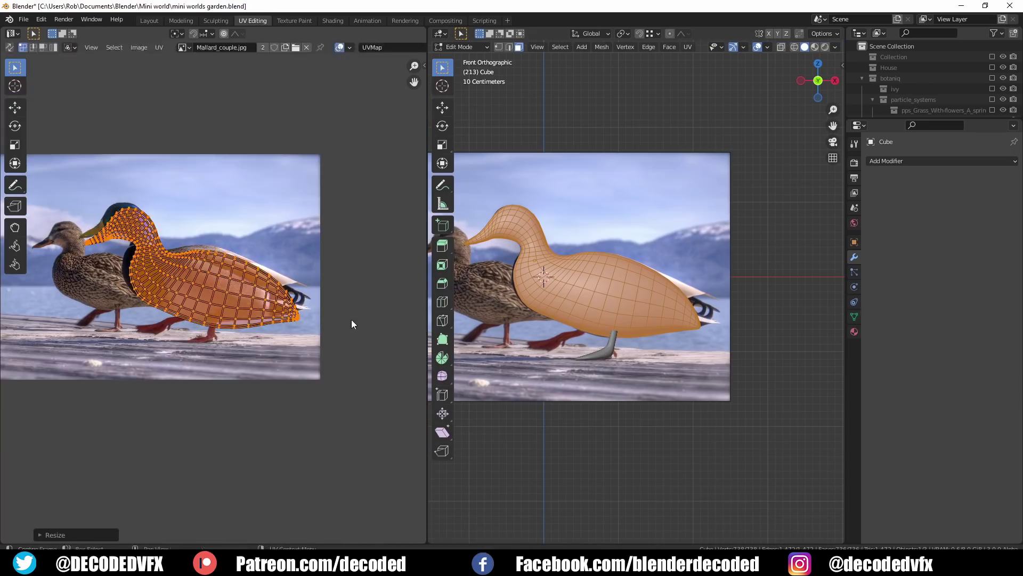
Step: Move the duck's UV layout onto the drake in the mallard photo and preview the model with its texture
scroll(351, 319, "up", 2)
key("g")
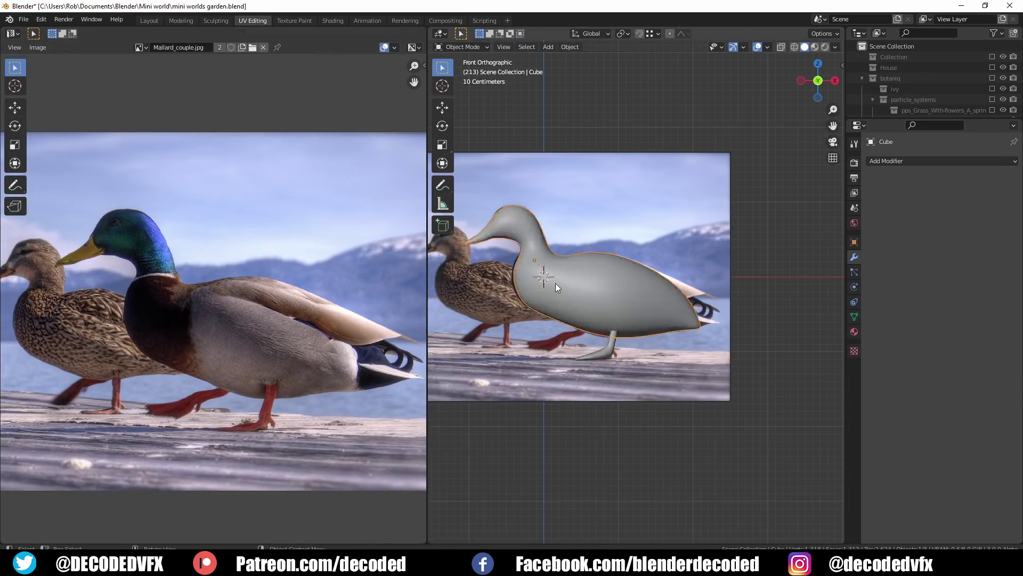
key("z")
mouse_move(571, 296)
middle_mouse_down()
mouse_move(580, 290)
mouse_move(565, 258)
mouse_move(610, 373)
mouse_move(602, 341)
middle_mouse_up()
scroll(580, 290, "up", 3)
Step: Select the faces behind the duck's neck, remap their UVs and move them onto the grey body plumage in the photo
key("Tab")
key("c")
key("Escape")
key("alt+a")
mouse_move(598, 279)
middle_mouse_down()
mouse_move(600, 261)
mouse_move(603, 288)
middle_mouse_up()
key("c")
left_click_drag(555, 288, 576, 309)
key("Escape")
key("u")
left_click(576, 309)
key("g")
left_click(331, 341)
key("Tab")
Step: Select the strip of faces across the back of the neck base and move its UVs onto the photo's white collar
middle_click_drag(556, 366, 552, 316)
key("Tab")
left_click(569, 274, "ctrl")
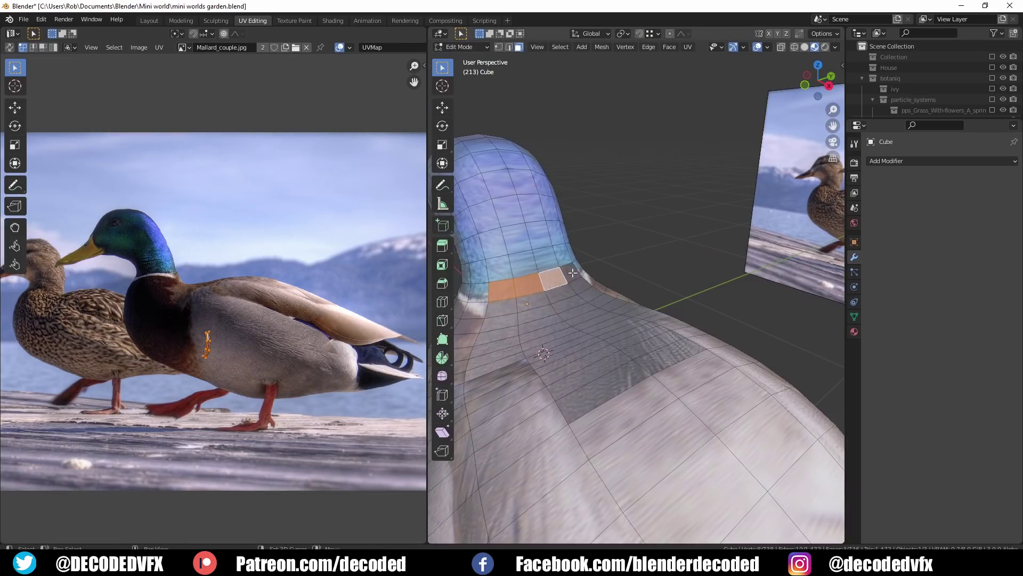
scroll(204, 325, "up", 2)
key("g")
left_click(174, 221)
key("Tab")
key("Tab")
scroll(189, 219, "up", 2)
key("g")
left_click(178, 238)
key("Tab")
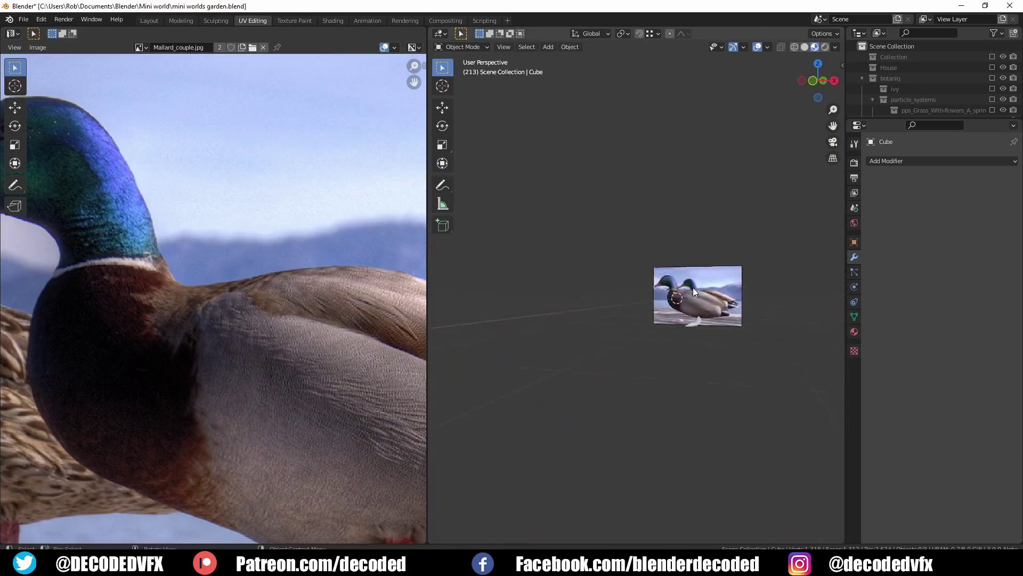
Step: Project the UVs of the duck's upper beak faces from the top view
scroll(693, 286, "up", 5)
key("Tab")
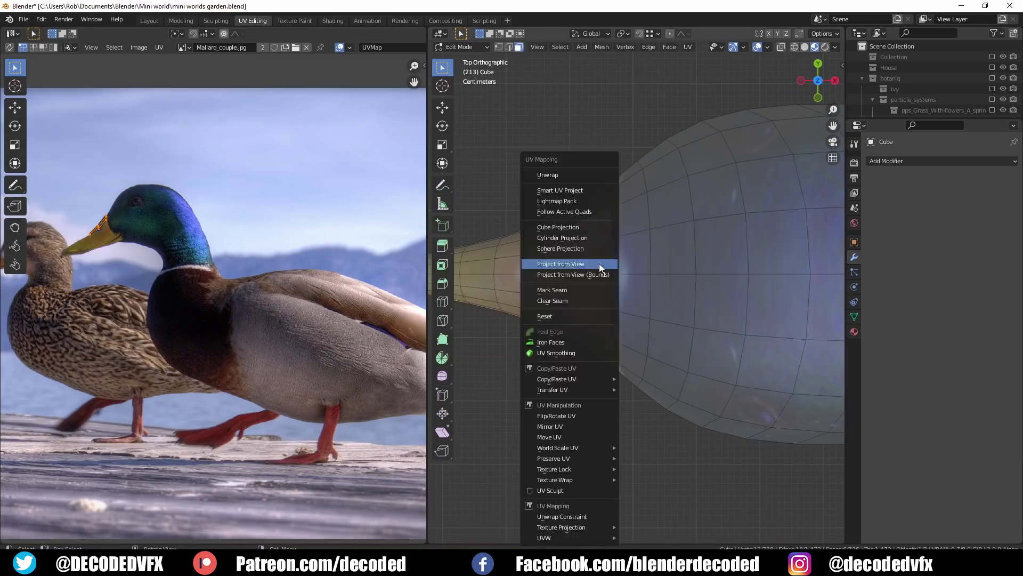
left_click(599, 263)
scroll(99, 274, "up", 5)
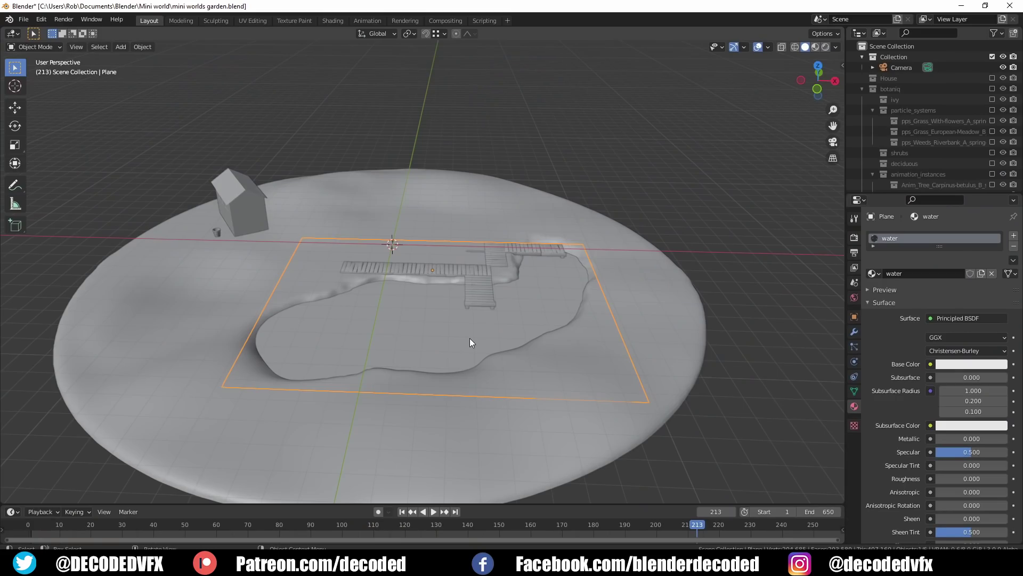
Step: Add a mesh circle in top view and scale it by about 12.1 so it spans most of the terrain
key("KP_7")
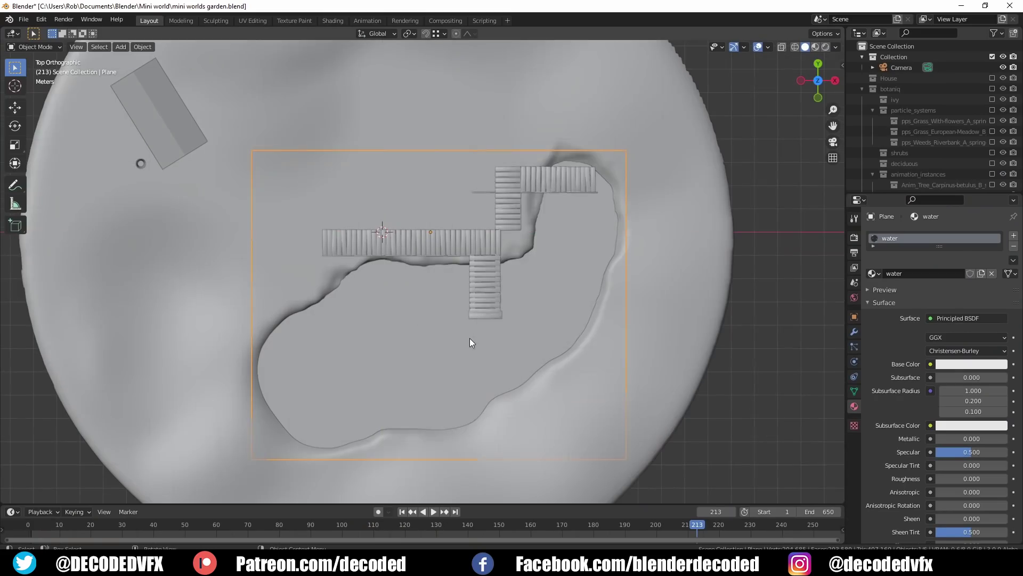
key("shift+a")
mouse_move(467, 325)
left_click(560, 54)
key("s")
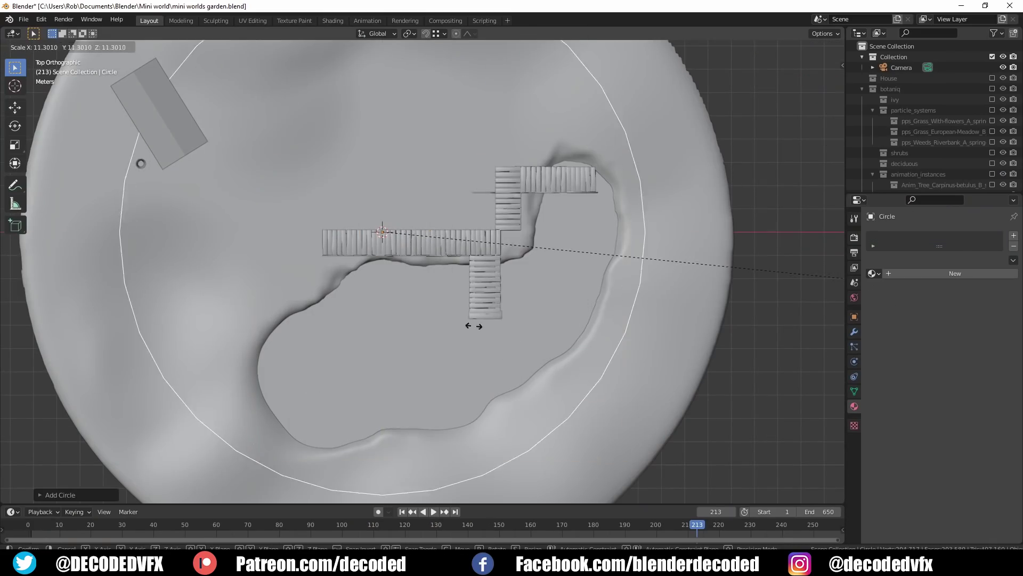
middle_click_drag(679, 367, 614, 315)
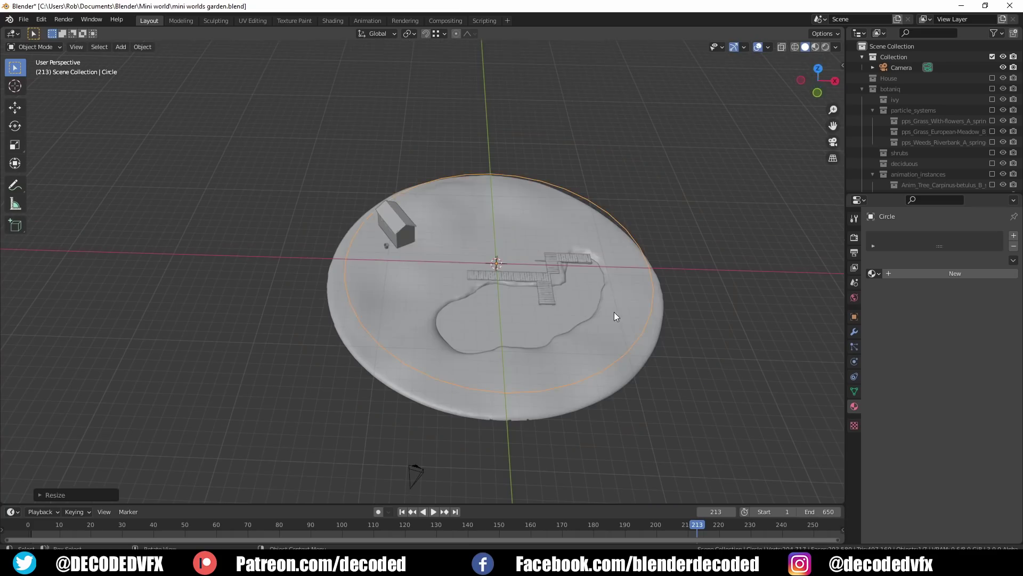
left_click(651, 343)
Step: Raise the circle along the Z axis to about 10 m above the terrain
key("g")
key("z")
left_click(619, 275)
key("KP_1")
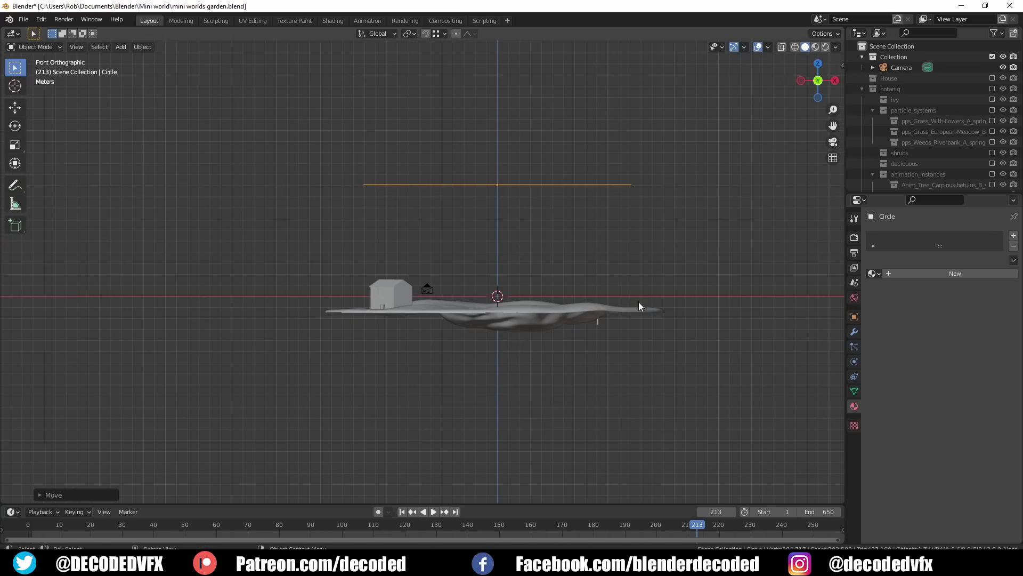
middle_click_drag(648, 300, 569, 295)
Step: Rename the raised circle as "rain emit"
left_click(854, 316)
left_click(900, 236)
type("rain emit")
key("Return")
scroll(613, 294, "up", 2)
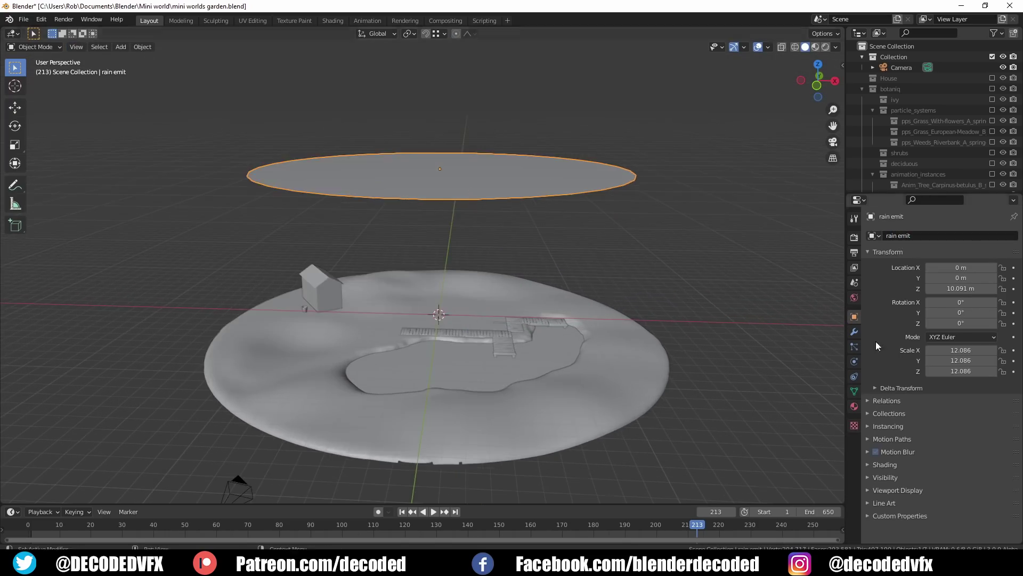
Step: Add an emitter particle system to the rain emit disc with end frame 700 and lifetime 40
left_click(854, 346)
left_click(1014, 237)
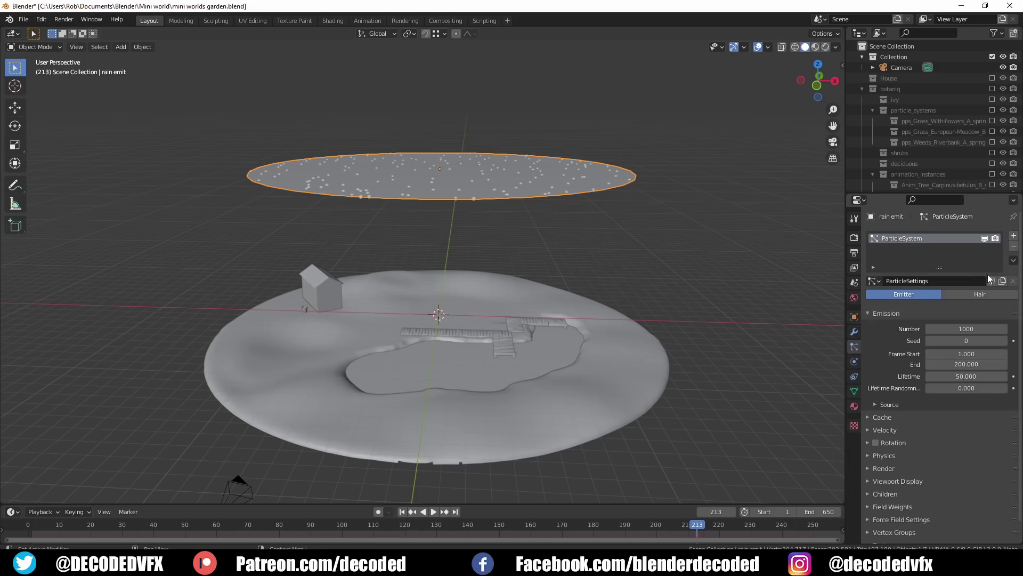
left_click(955, 365)
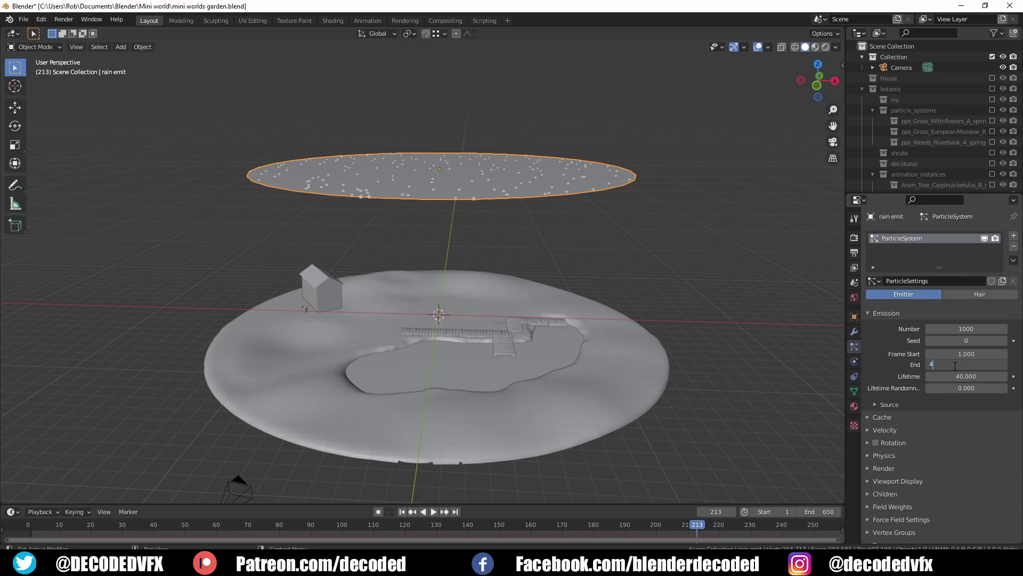
type("700")
key("Return")
Step: Set the rain particles' normal velocity to -3 m/s and play the simulation from the first frame
left_click(434, 512)
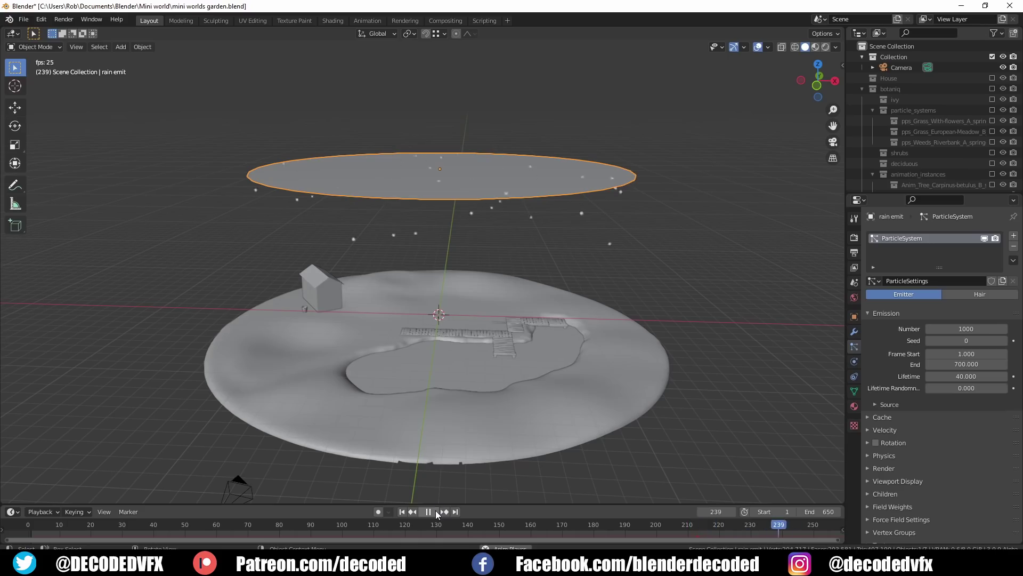
left_click(436, 513)
left_click(896, 430)
left_click(951, 447)
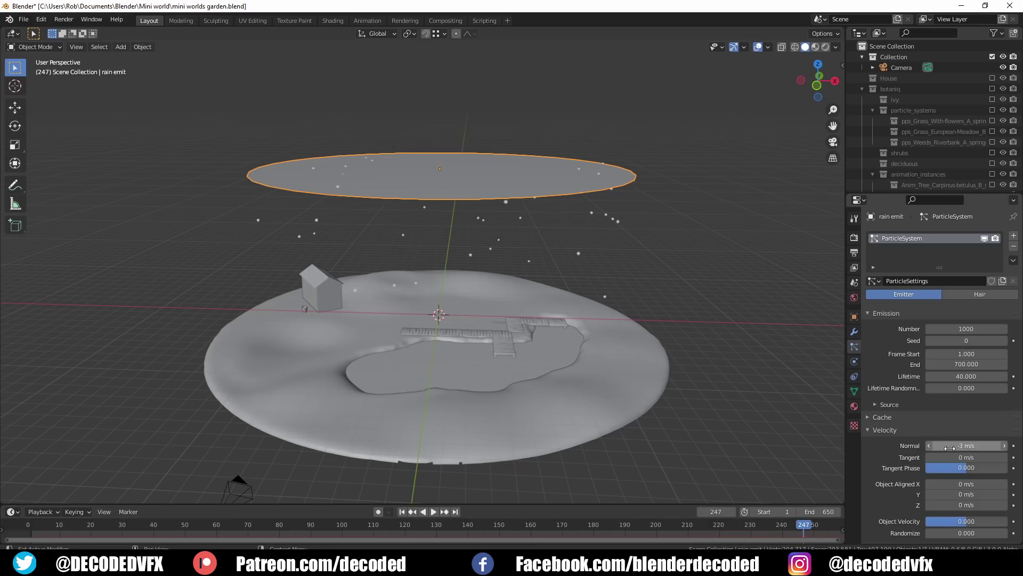
left_click(402, 512)
left_click(433, 512)
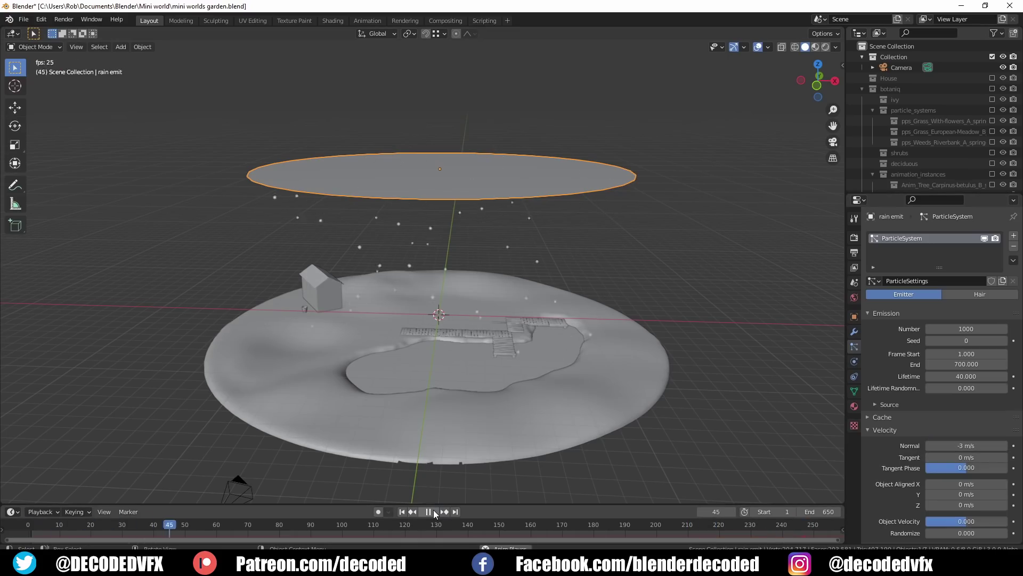
left_click(433, 510)
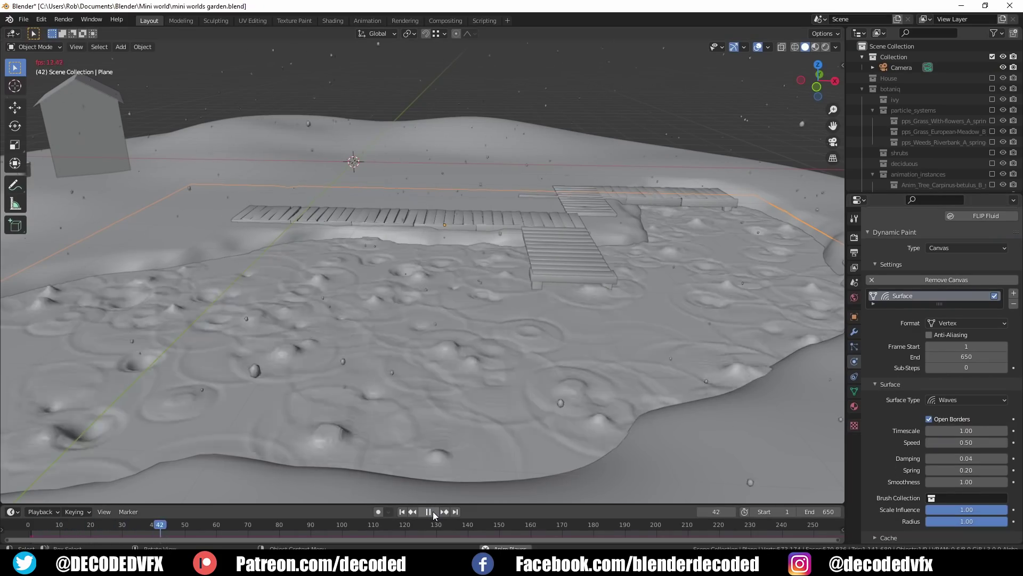
Step: Set the water canvas wave speed to 0.70 with a brush radius of 0.10 and replay the simulation
left_click(433, 510)
left_click(979, 440)
key("Return")
key("Return")
left_click(403, 512)
left_click(433, 511)
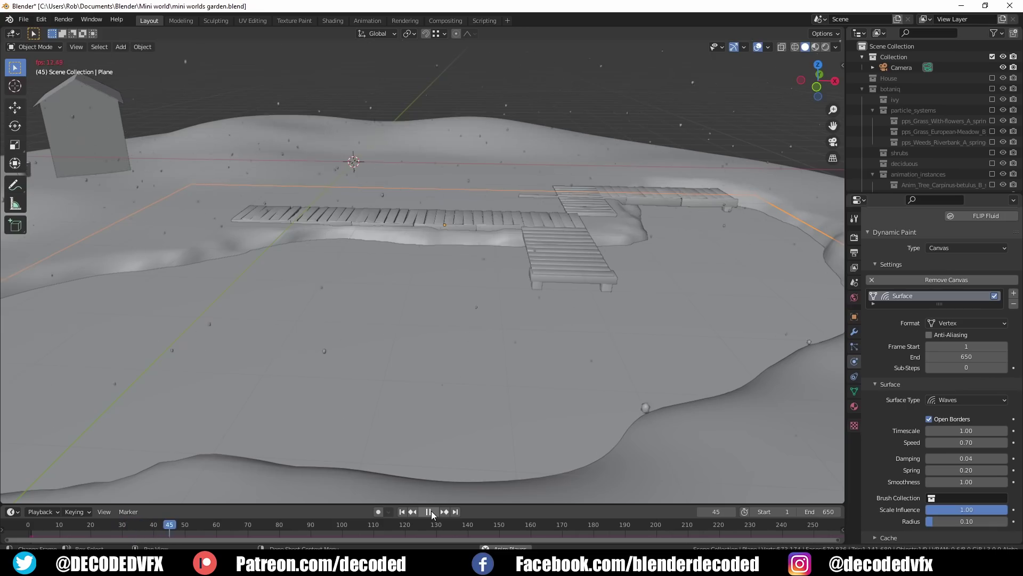
left_click(431, 510)
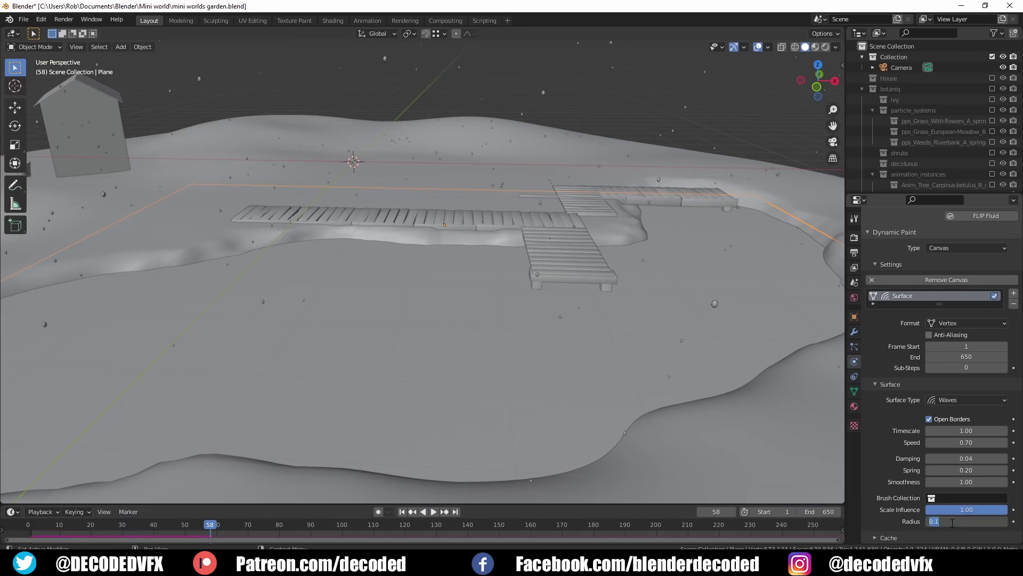
Step: Set the canvas brush radius to 0.5 and the scale influence to 0.5, replaying the ripples after each change
type("0.5")
key("Return")
left_click(433, 512)
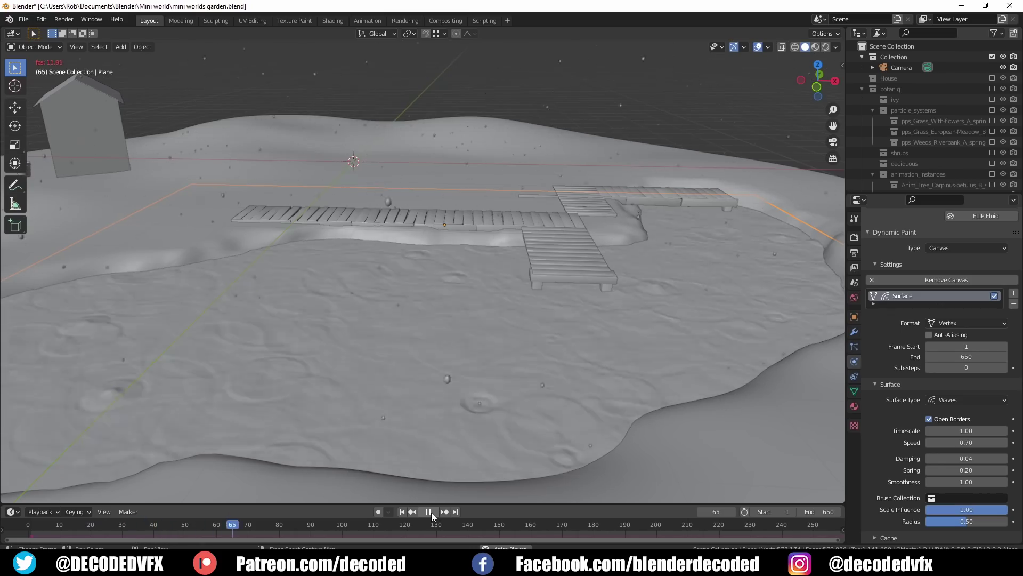
left_click(431, 513)
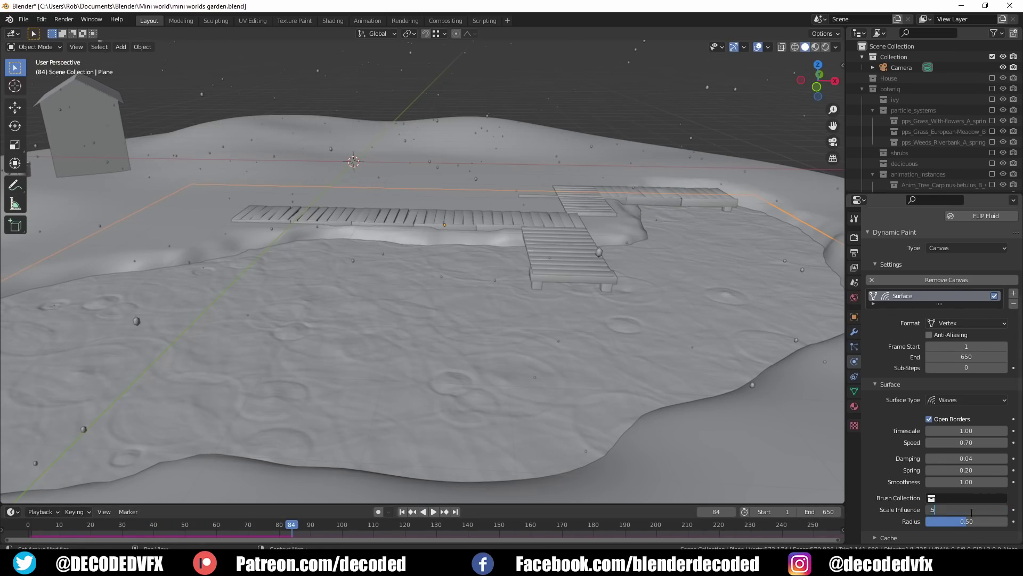
key("Return")
key("shift+Left")
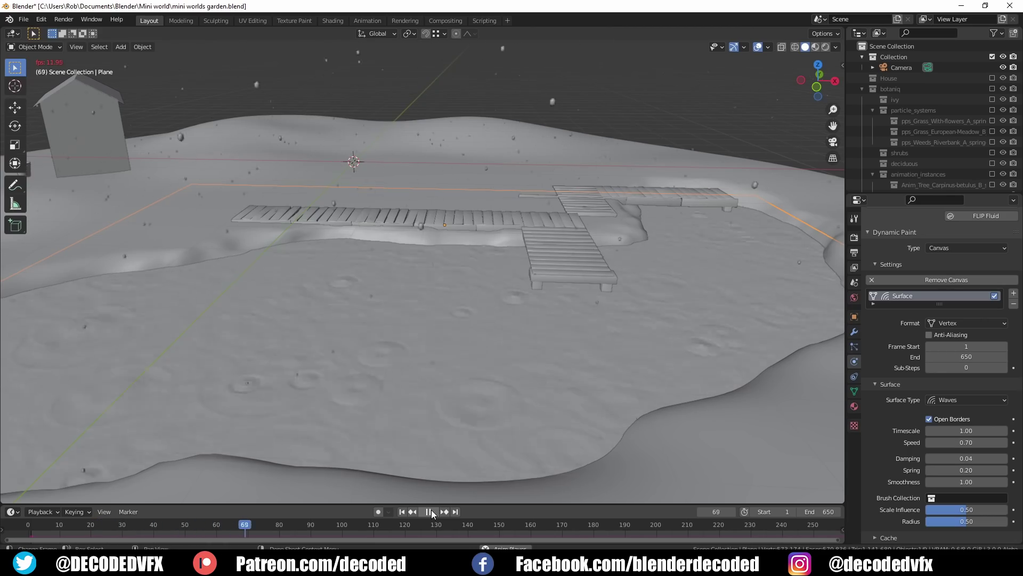
left_click(430, 511)
Step: Preview the rippling pond surface in rendered shading
key("z")
left_click(427, 345)
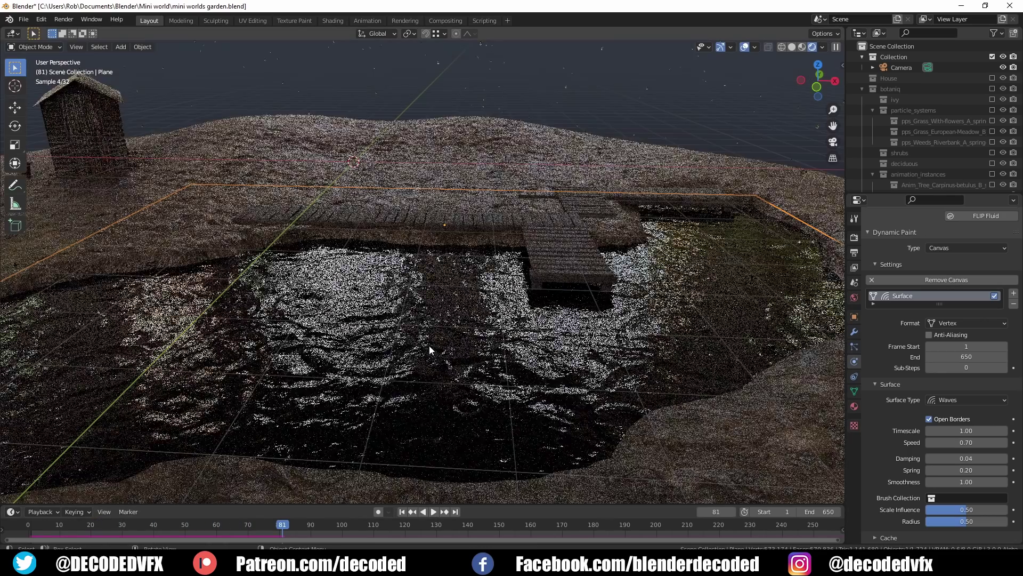
right_click(331, 349)
key("Escape")
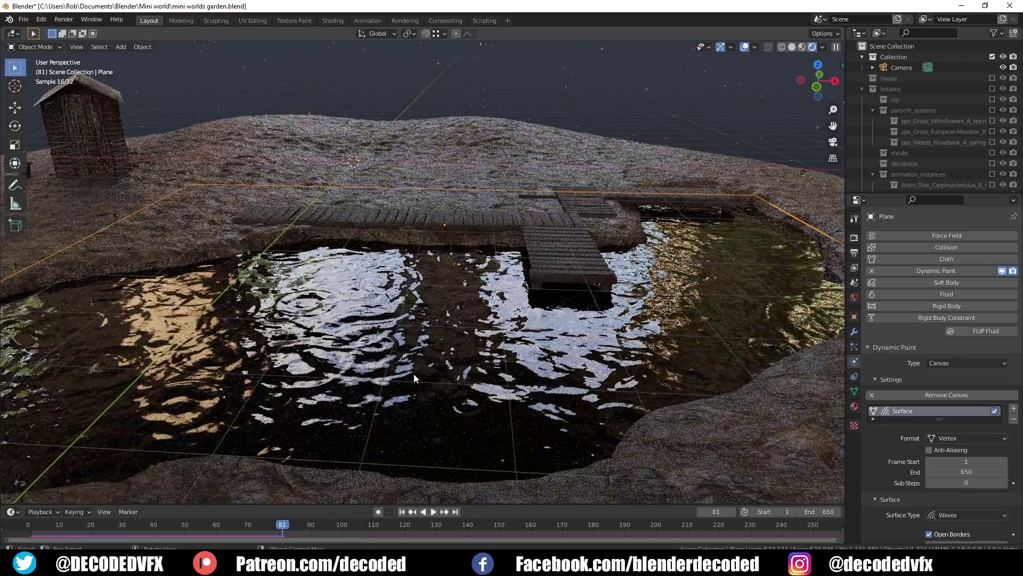
middle_click_drag(414, 374, 424, 421)
Step: Return to solid shading, enable anti-aliasing on the water canvas and replay the ripples from the first frame
left_click(402, 512)
key("z")
left_click(567, 379)
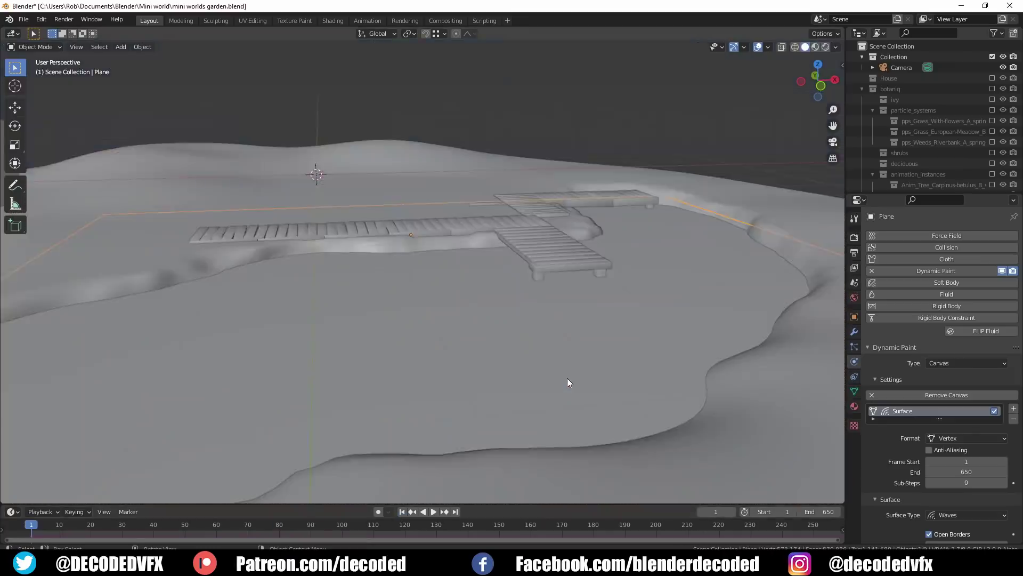
left_click(930, 450)
left_click(433, 512)
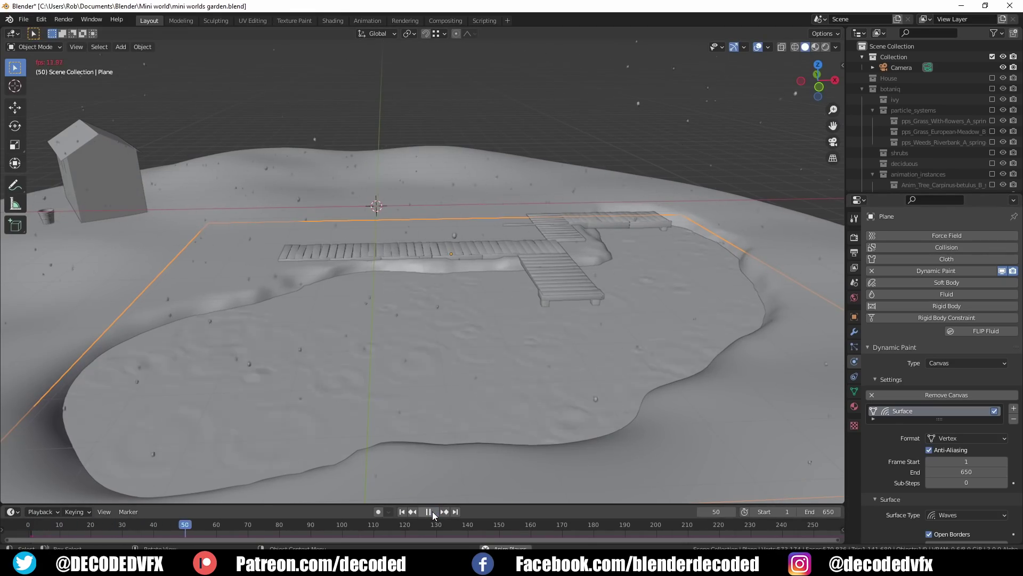
left_click(433, 511)
Step: Move the duck horizontally across the pond during playback to test the waves from its Dynamic Paint brush
scroll(527, 372, "down", 8)
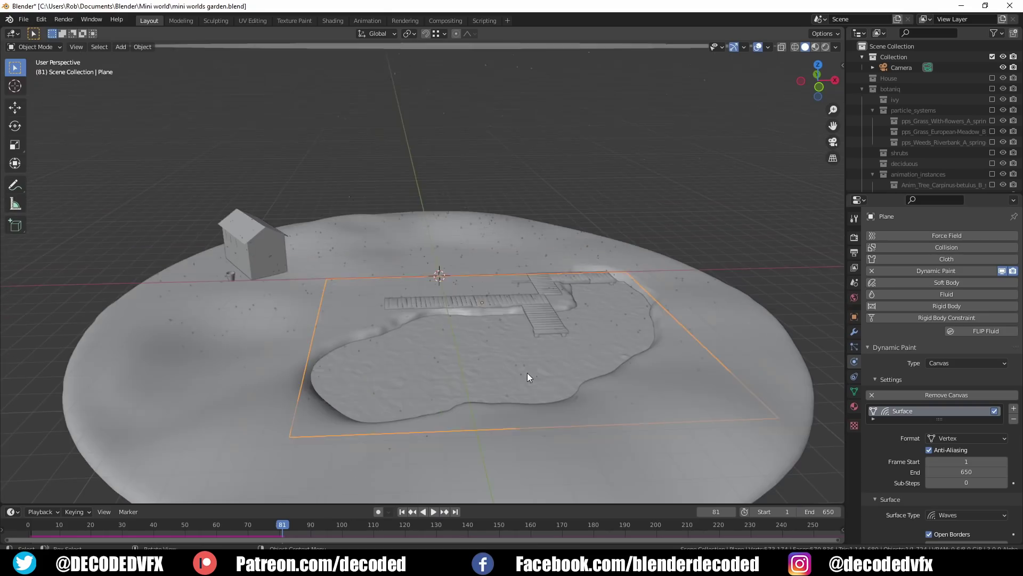
key("KP_1")
key("grave")
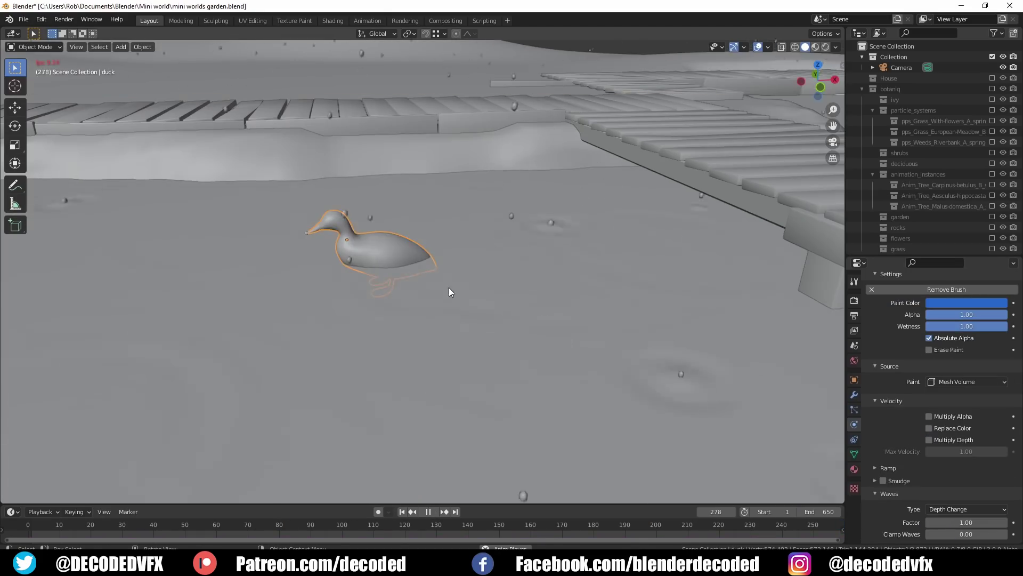
key("g")
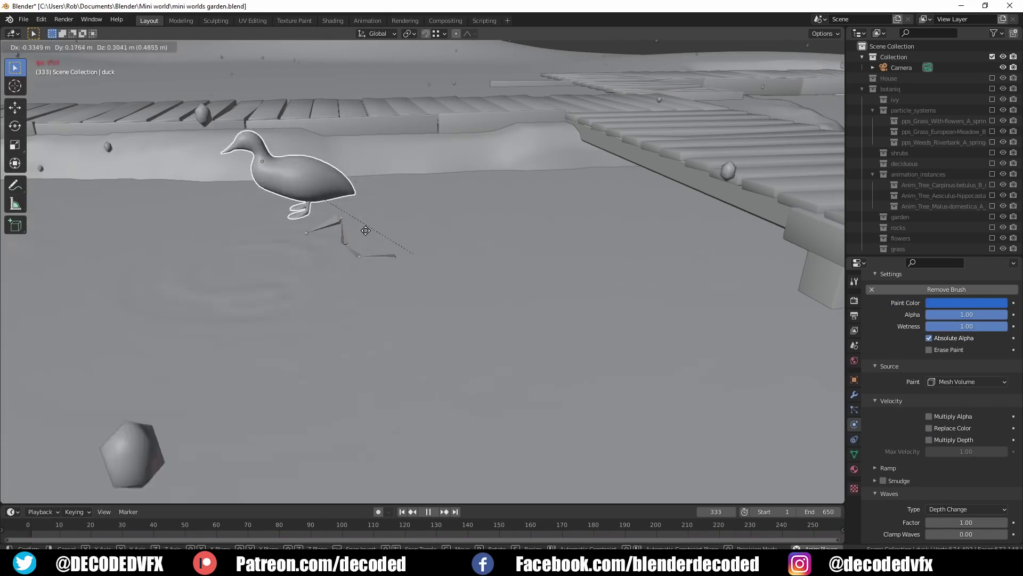
key("shift+z")
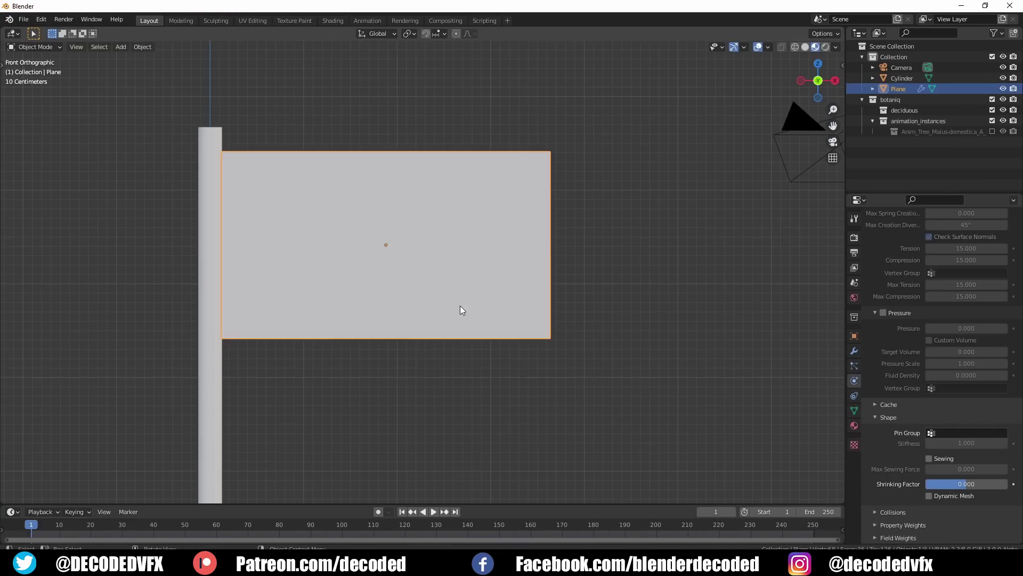
Step: Subdivide the flag plane with 6 horizontal and 12 vertical evenly spaced loop cuts
key("Tab")
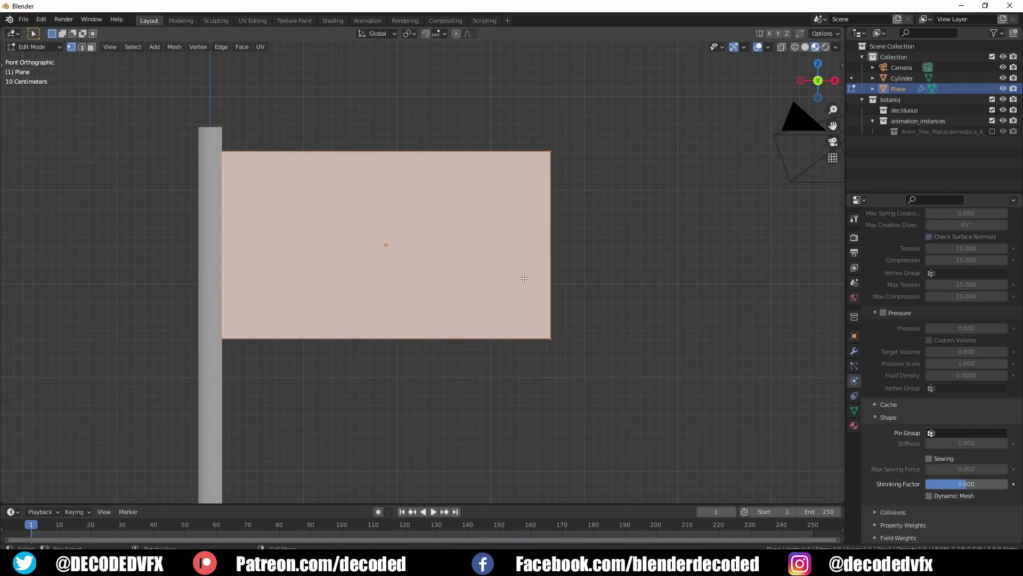
key("ctrl+r")
scroll(546, 258, "up", 5)
left_click(546, 257)
right_click(545, 258)
scroll(421, 149, "up", 9)
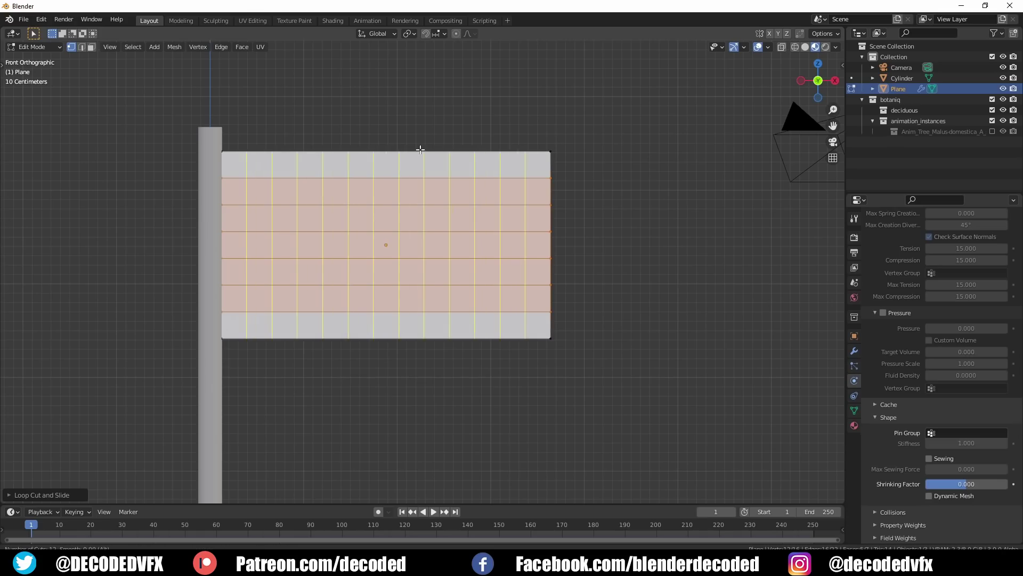
left_click(497, 193)
right_click(497, 193)
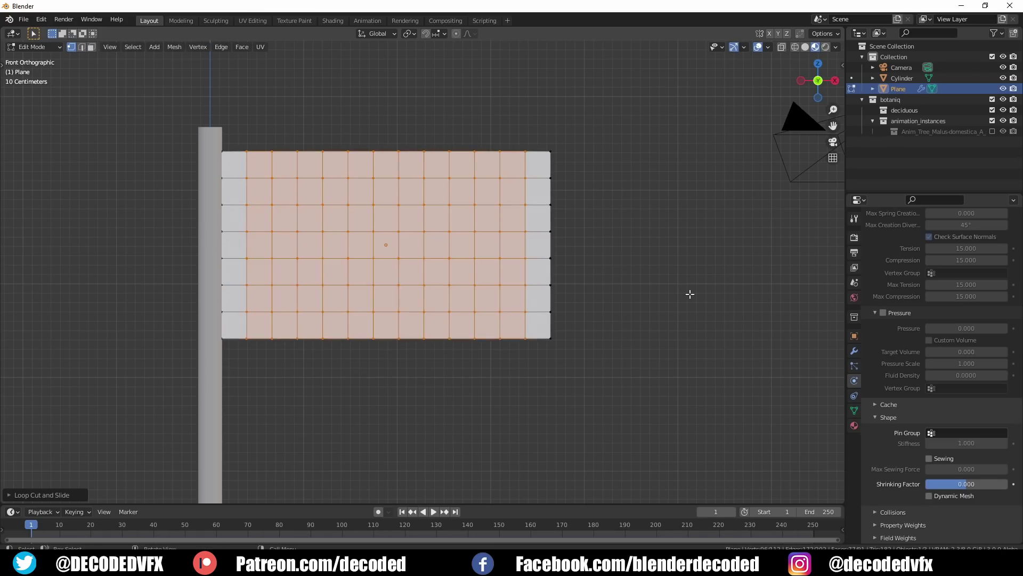
Step: Select the flag's two corner vertices beside the pole in wireframe shading and add a vertex group to the mesh
key("z")
left_click(224, 155)
left_click_drag(208, 135, 235, 168)
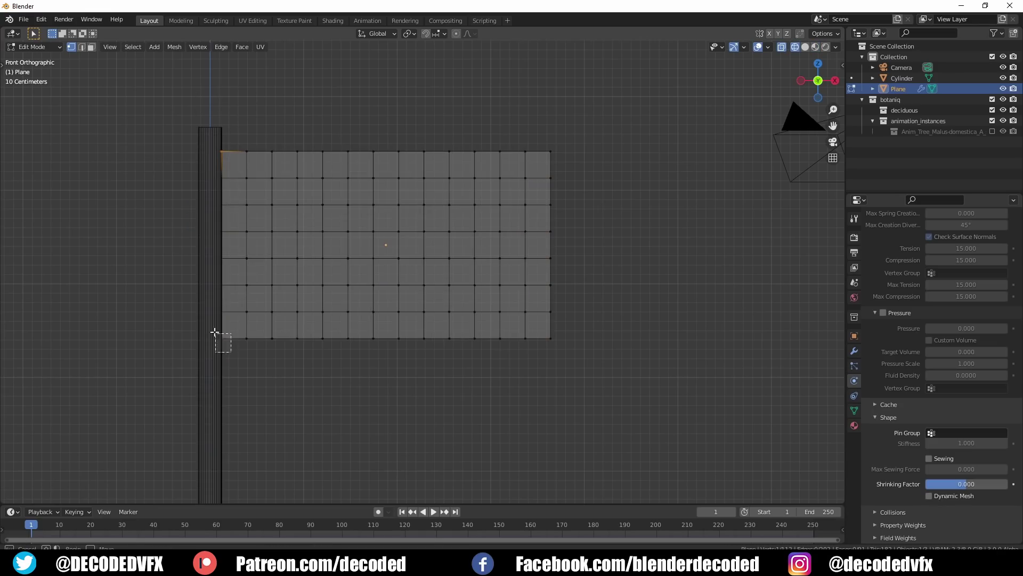
left_click(855, 411)
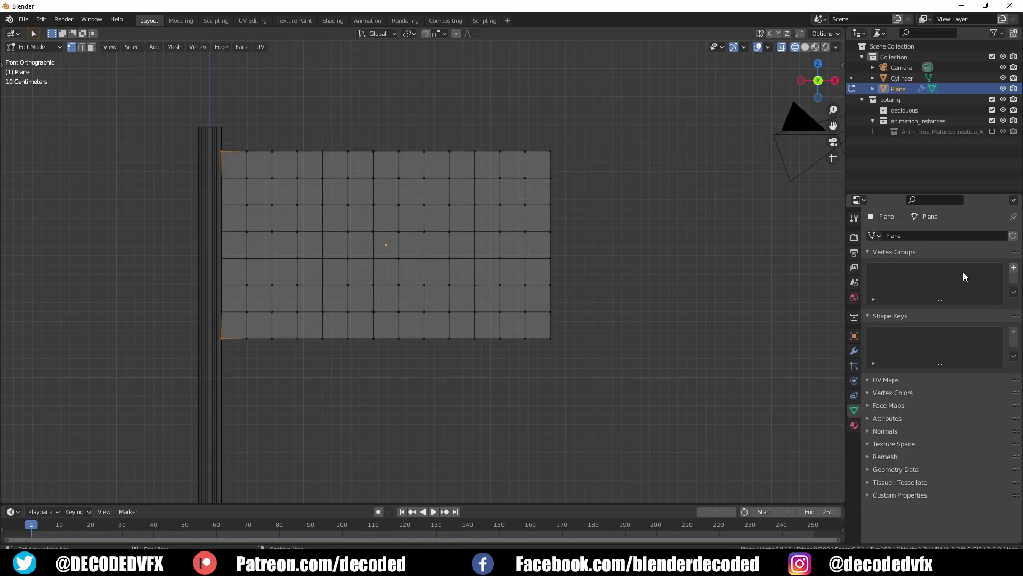
left_click(1013, 268)
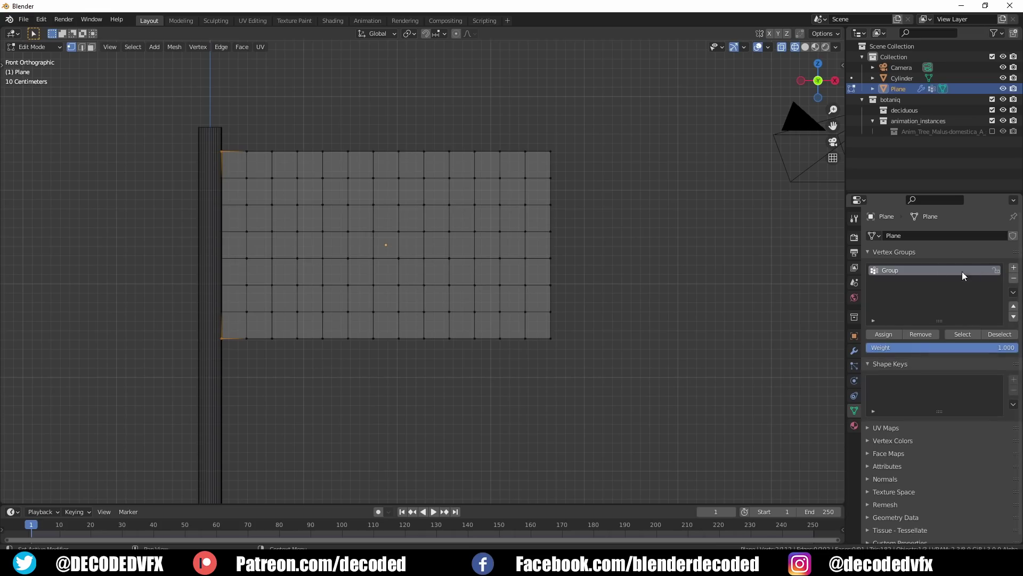
Step: Assign the two corner vertices to the vertex group, pin the flag's cloth simulation to that group and play it back
left_click(884, 335)
key("Tab")
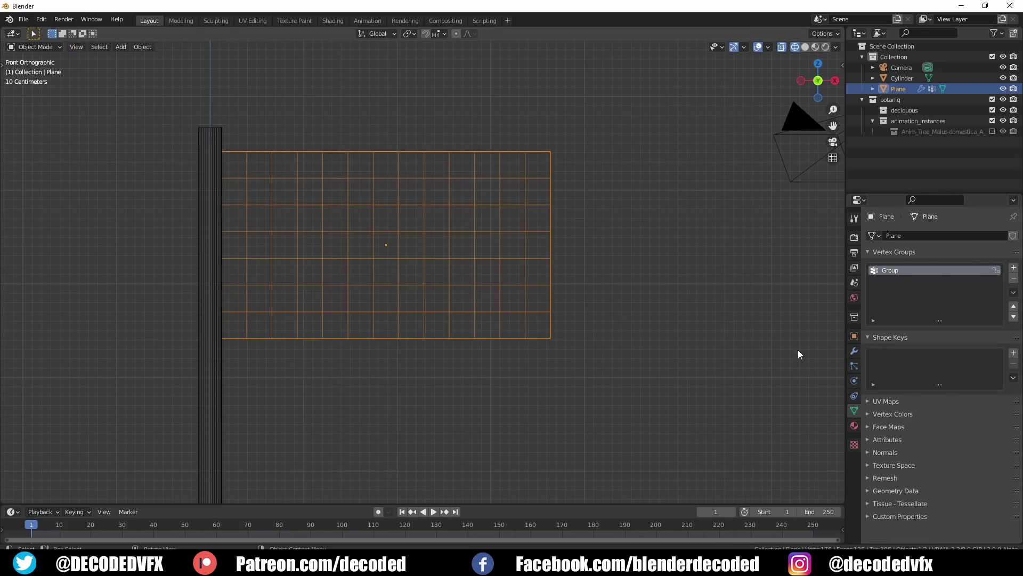
left_click(855, 352)
left_click(854, 380)
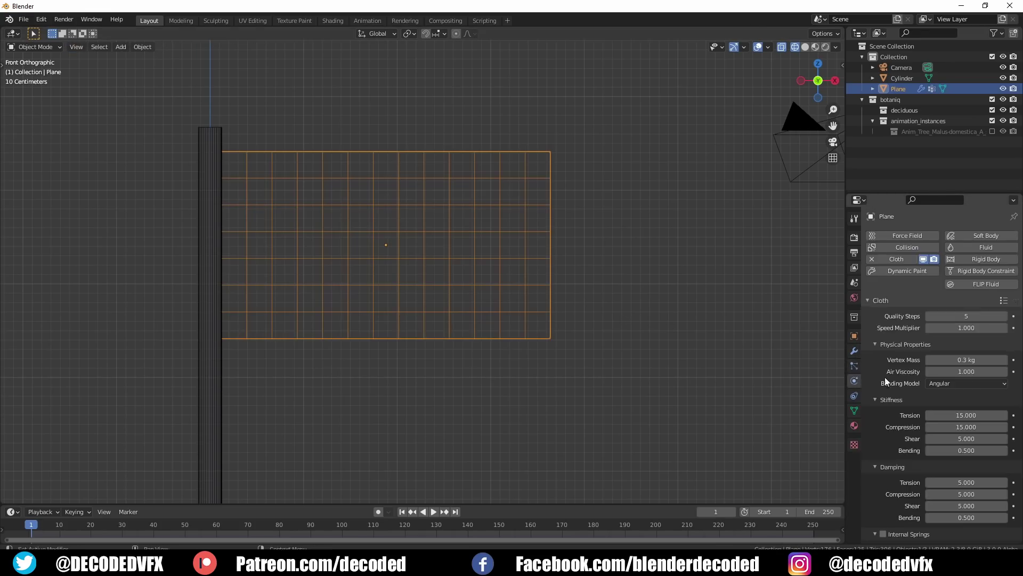
scroll(915, 362, "down", 15)
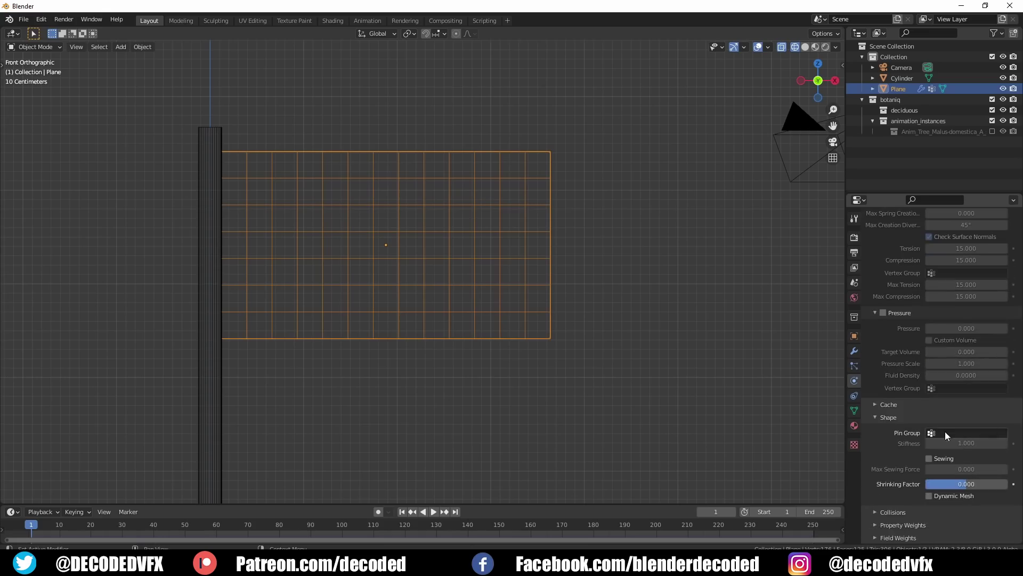
left_click(946, 432)
left_click(955, 322)
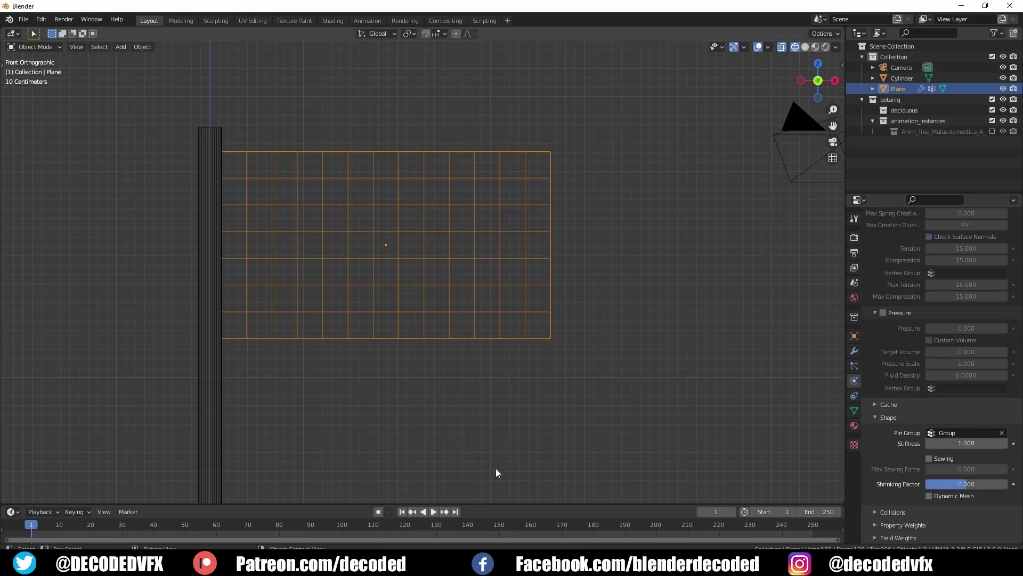
left_click(434, 511)
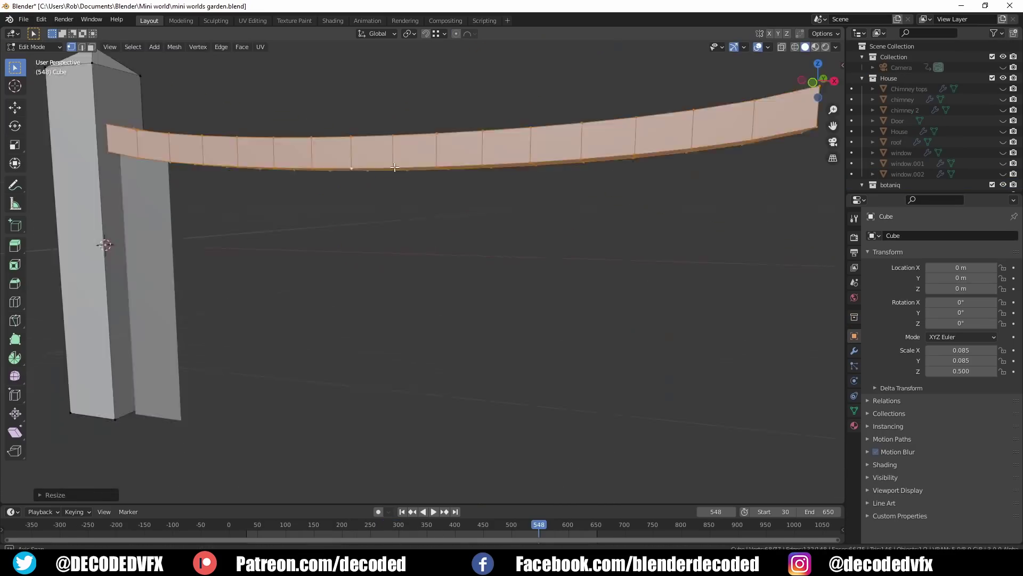
Step: Scale the sagging fence rail along the Z axis
middle_click_drag(394, 167, 422, 163)
key("s")
key("z")
left_click(423, 163)
Step: Switch to the fence plank and reposition it along the Y axis beneath the rail
key("alt+q")
key("Tab")
key("g")
key("y")
key("Return")
Step: In front view, duplicate the plank eight times along X in Edit Mode to fill the length of the rail
key("KP_1")
scroll(384, 269, "down", 3)
key("Tab")
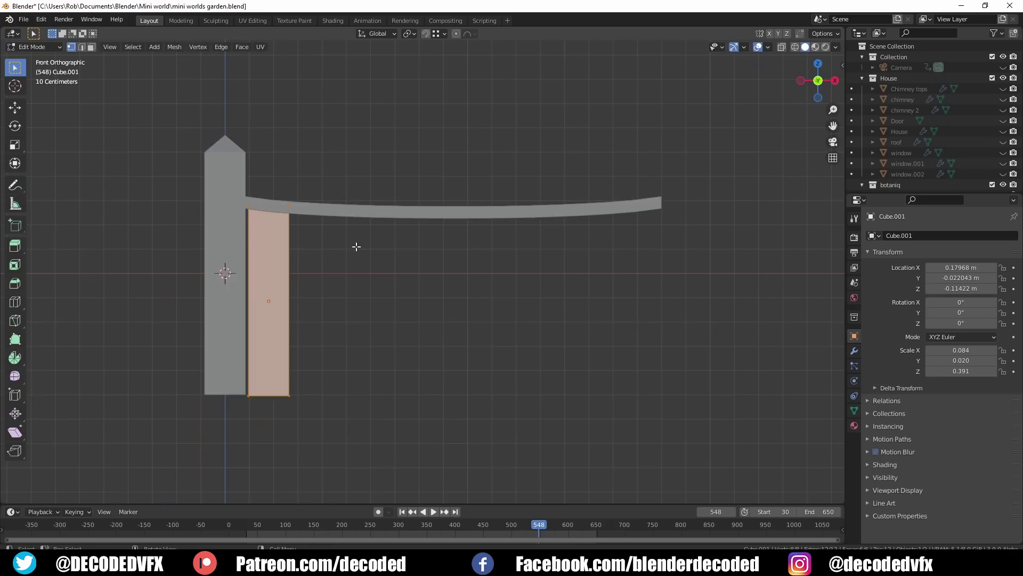
key("shift+d")
left_click(402, 249)
key("shift+d")
left_click(469, 258)
key("shift+d")
left_click(479, 269)
key("shift+d")
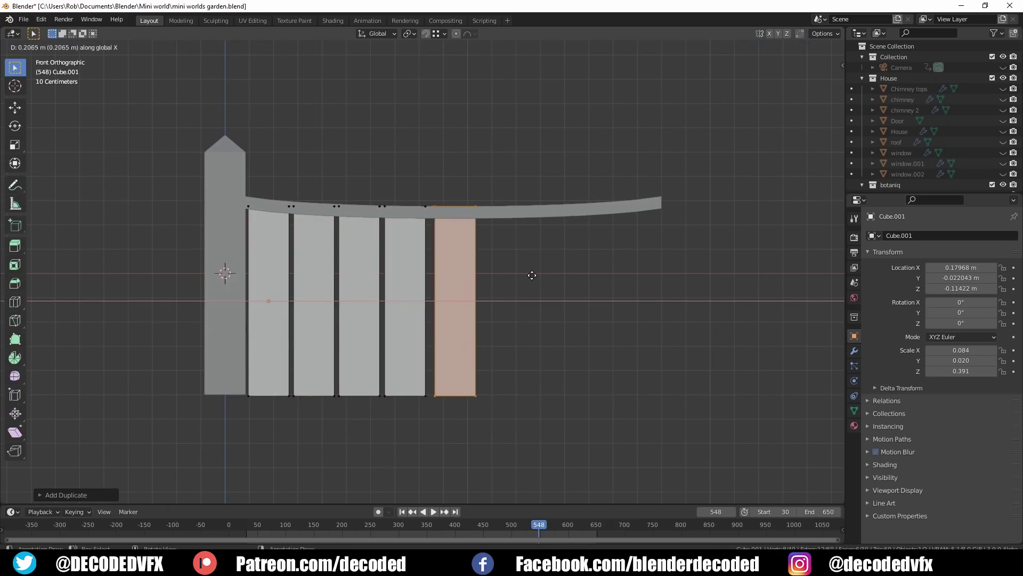
left_click(533, 277)
key("shift+d")
left_click(572, 278)
key("shift+d")
left_click(613, 281)
key("shift+d")
left_click(639, 285)
key("shift+d")
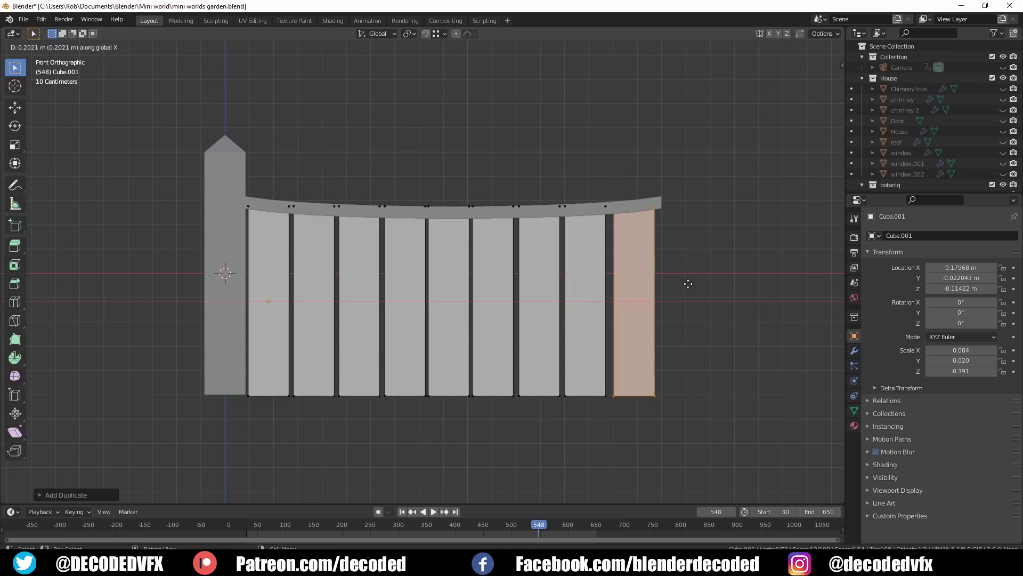
left_click(684, 283)
Step: Select the last four linked planks and shift them along X to even out the gaps
left_click_drag(618, 404, 501, 325)
key("ctrl+l")
key("g")
key("x")
left_click(523, 322)
Step: In wireframe, select the middle planks' top vertices and move them along Z to fit the curved rail
key("shift+z")
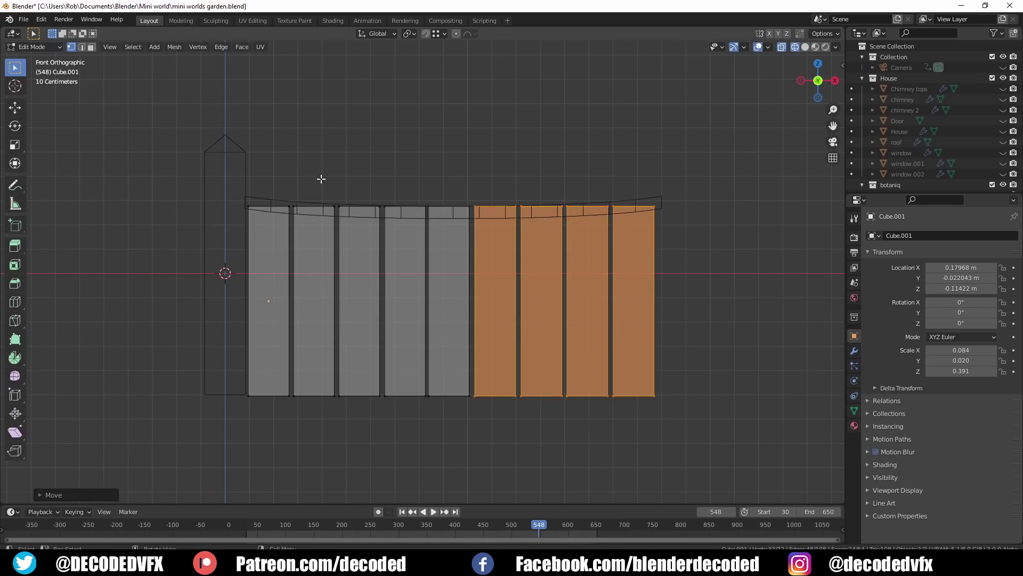
left_click_drag(306, 187, 574, 216)
key("g")
key("z")
left_click(585, 224)
key("shift+z")
key("Tab")
Step: Include the rail in the fence selection and add an Array modifier
middle_click_drag(585, 223, 562, 235)
left_click(418, 223, "shift")
middle_click_drag(417, 222, 288, 229)
left_click(855, 351)
left_click(917, 235)
left_click(794, 266)
Step: Try several fixed counts on the fence's Array modifier and bring the count back to 2
scroll(447, 280, "down", 2)
middle_click_drag(447, 279, 475, 297)
left_click(1002, 283)
left_click(1002, 283)
left_click(928, 284)
left_click(929, 284)
left_click(929, 284)
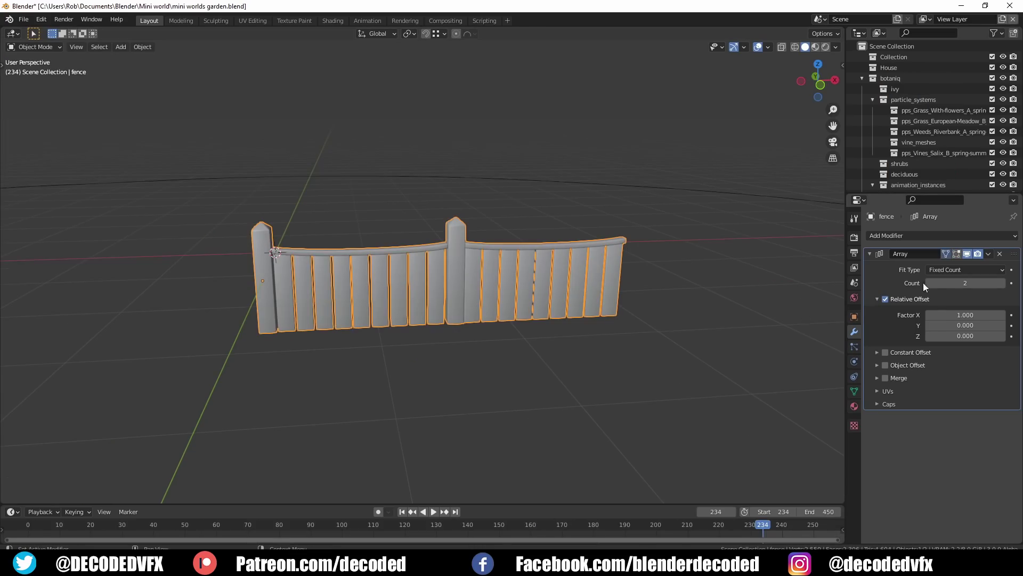
Step: Set the Array modifier's fit type to Fit Curve with BezierCircle as its curve
left_click(945, 271)
left_click(952, 301)
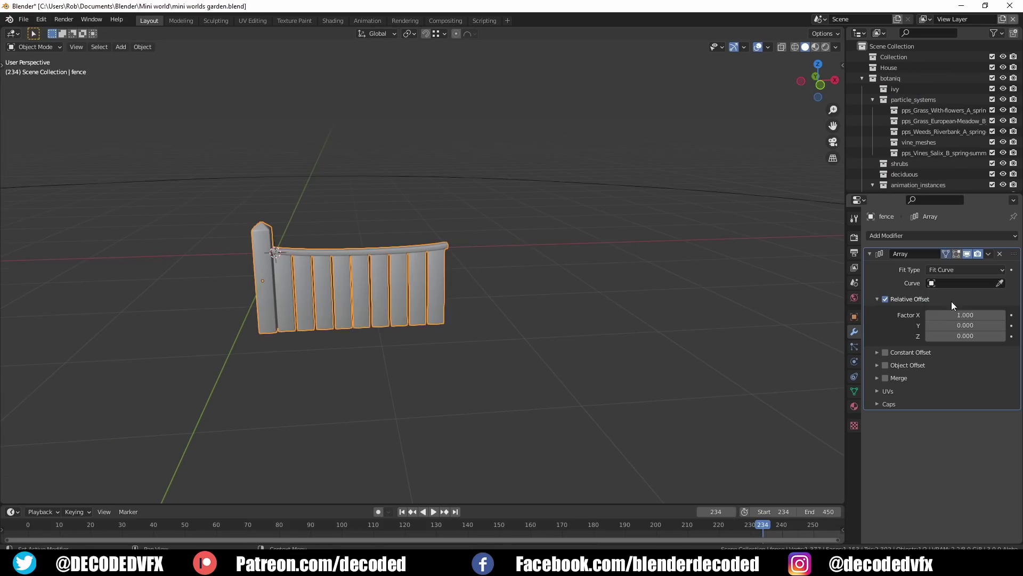
left_click(1000, 283)
left_click(775, 196)
Step: Add a Curve modifier to the fence with BezierCircle as the curve object
scroll(610, 268, "down", 6)
middle_click_drag(749, 298, 475, 297)
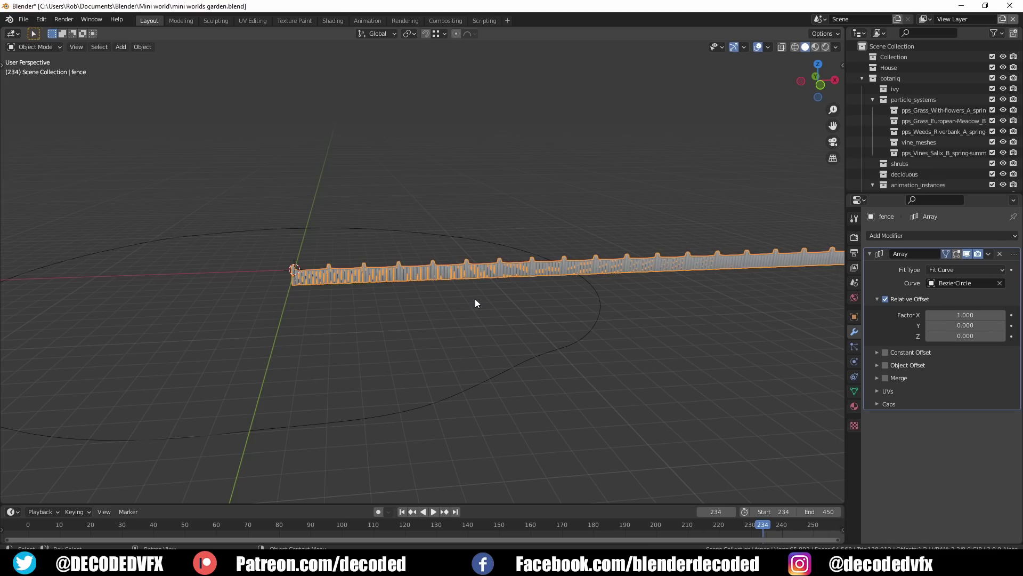
scroll(476, 303, "down", 2)
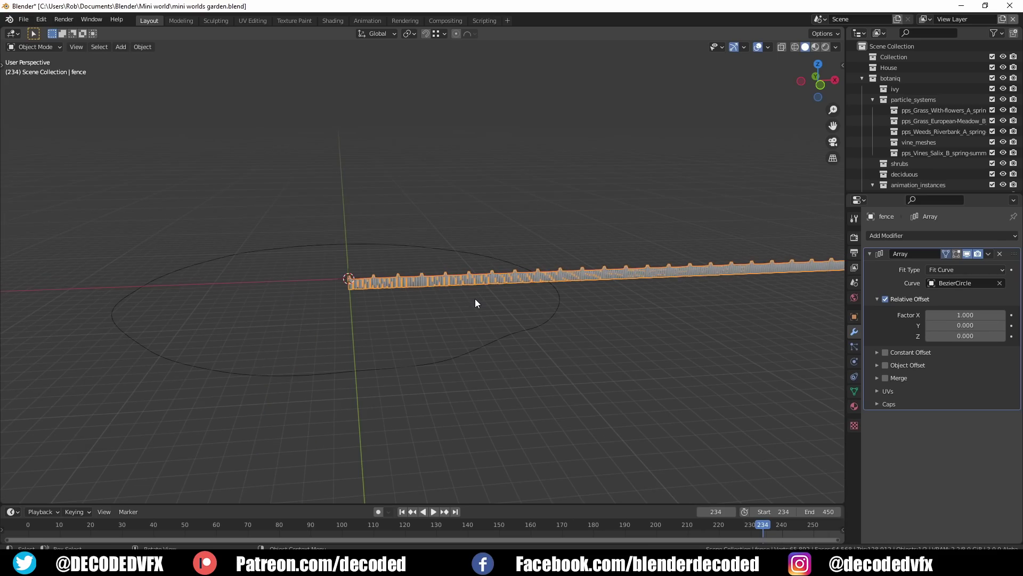
scroll(476, 303, "down", 3)
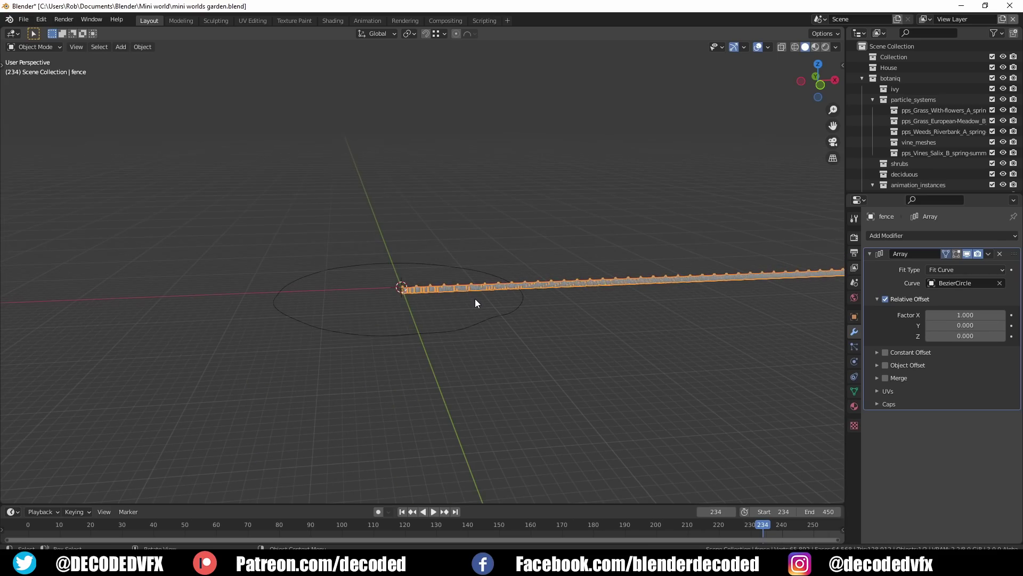
scroll(476, 302, "up", 4)
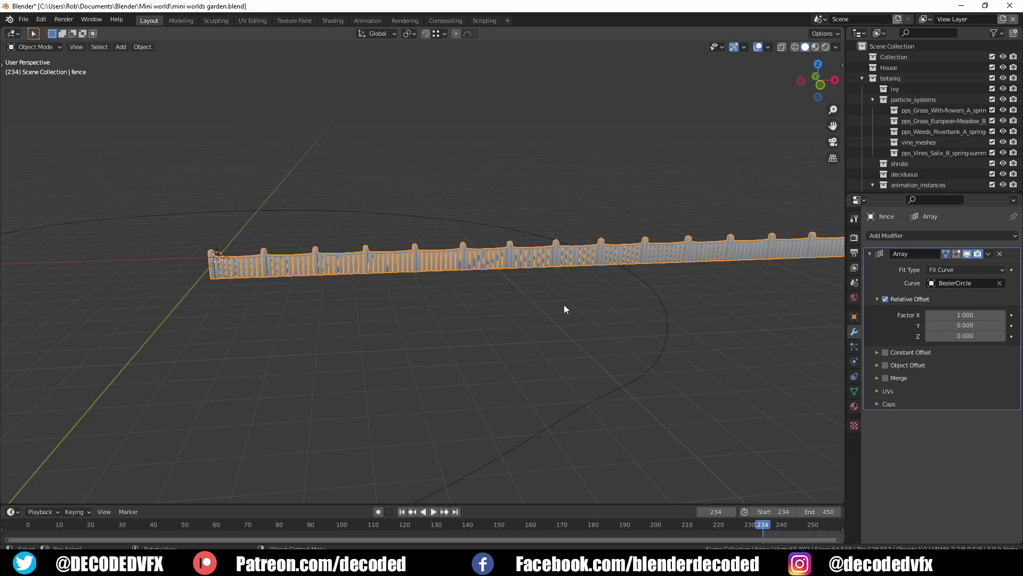
left_click(893, 236)
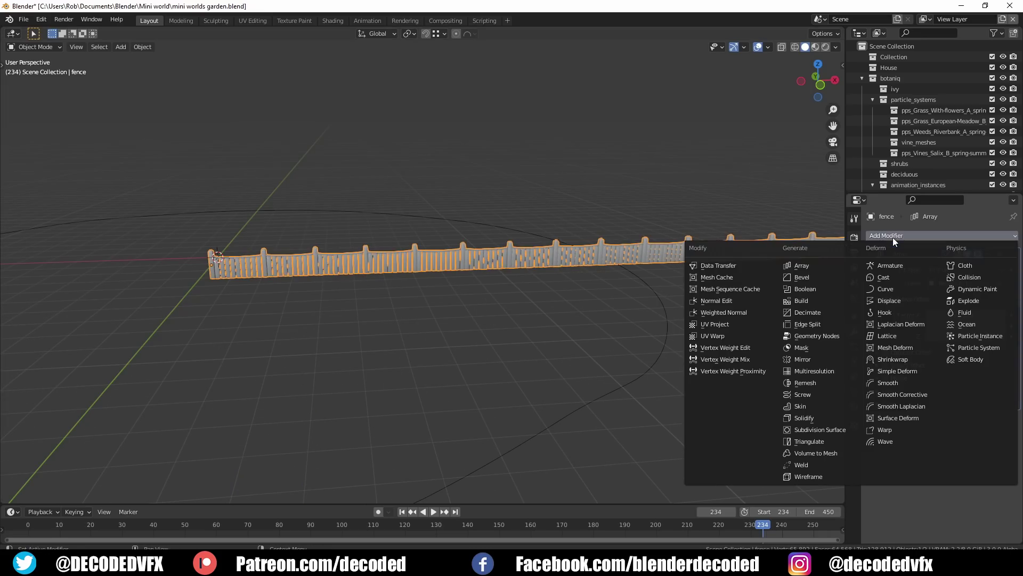
left_click(897, 289)
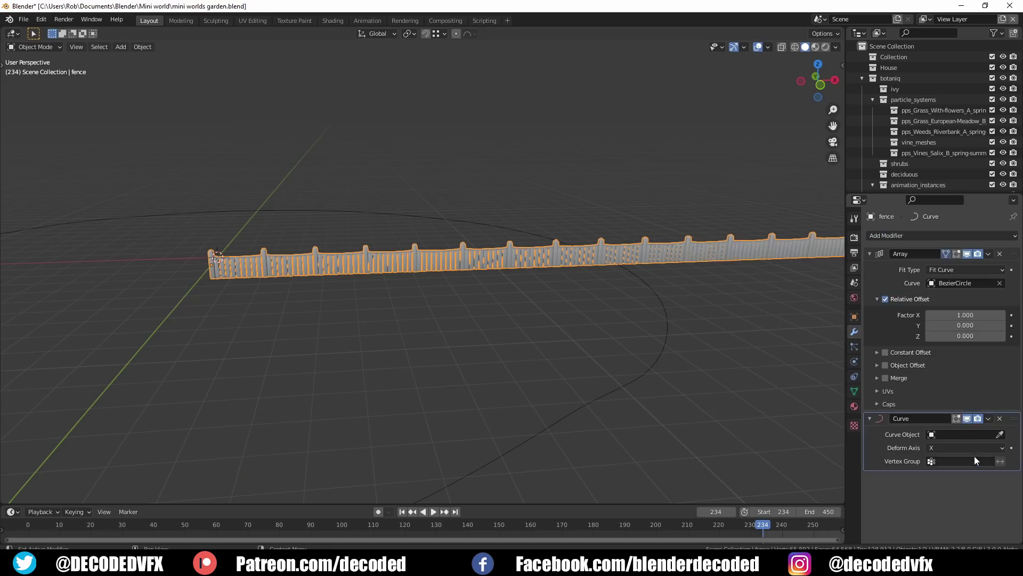
left_click(610, 388)
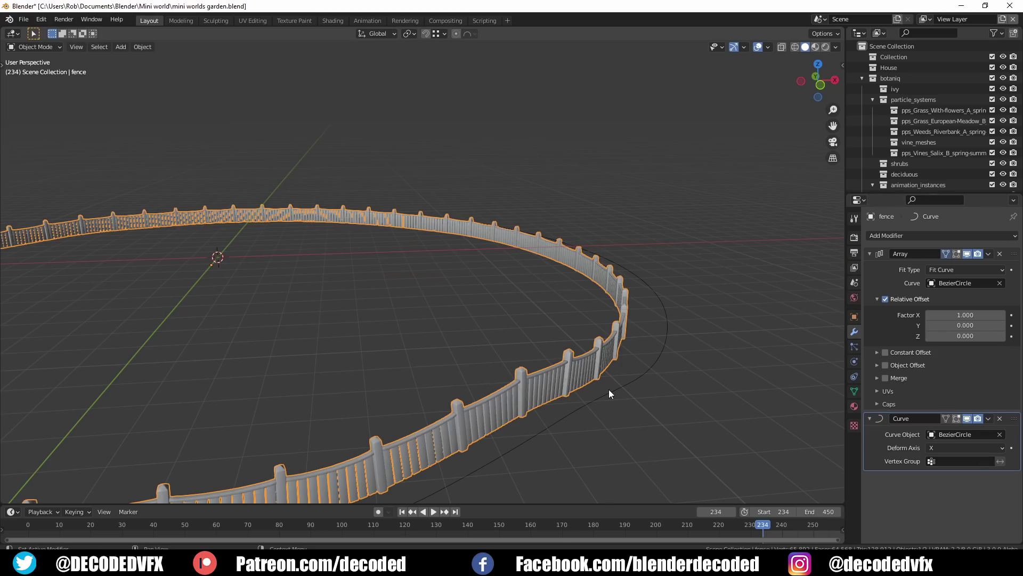
Step: Examine how the arrayed fence follows the circle curve from far and near
scroll(557, 356, "down", 5)
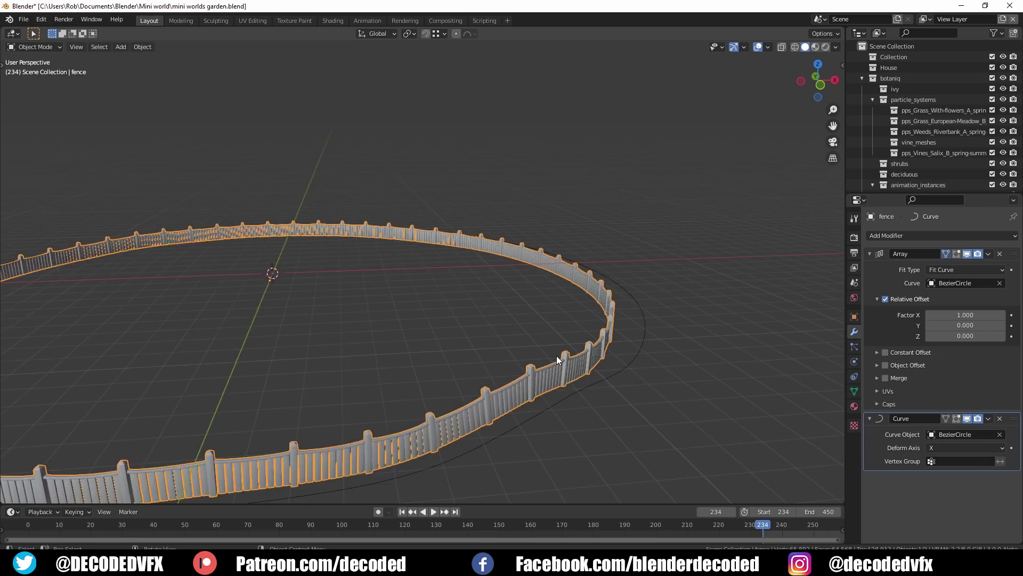
scroll(557, 356, "up", 3)
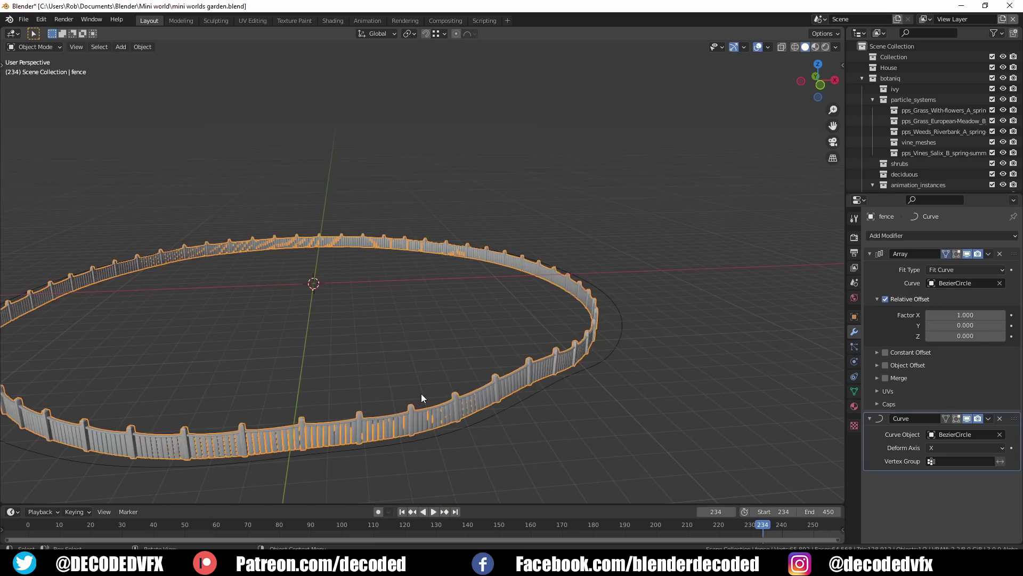
scroll(421, 393, "down", 3)
middle_click_drag(373, 426, 533, 411, "shift")
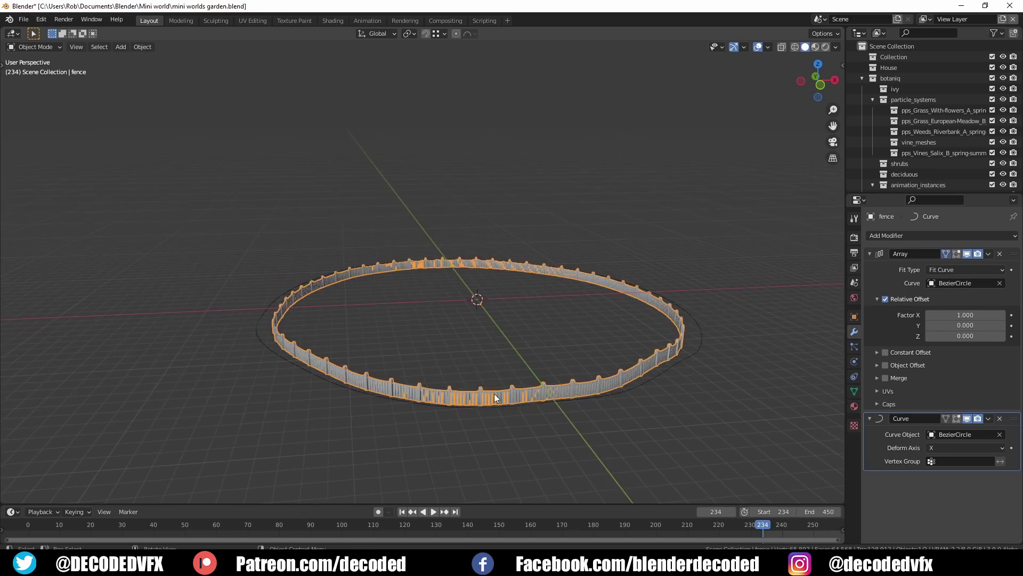
scroll(533, 410, "up", 1)
middle_click_drag(656, 389, 610, 393, "shift")
scroll(610, 392, "up", 2)
scroll(613, 378, "up", 1)
Step: Edit the BezierCircle curve and subdivide its segments to add more control points
left_click(616, 365)
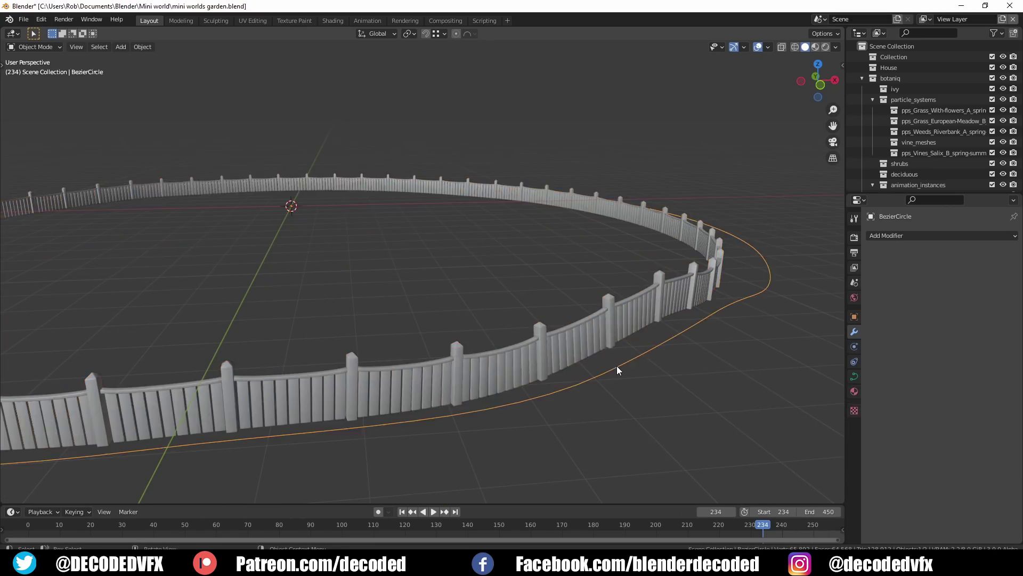
key("Tab")
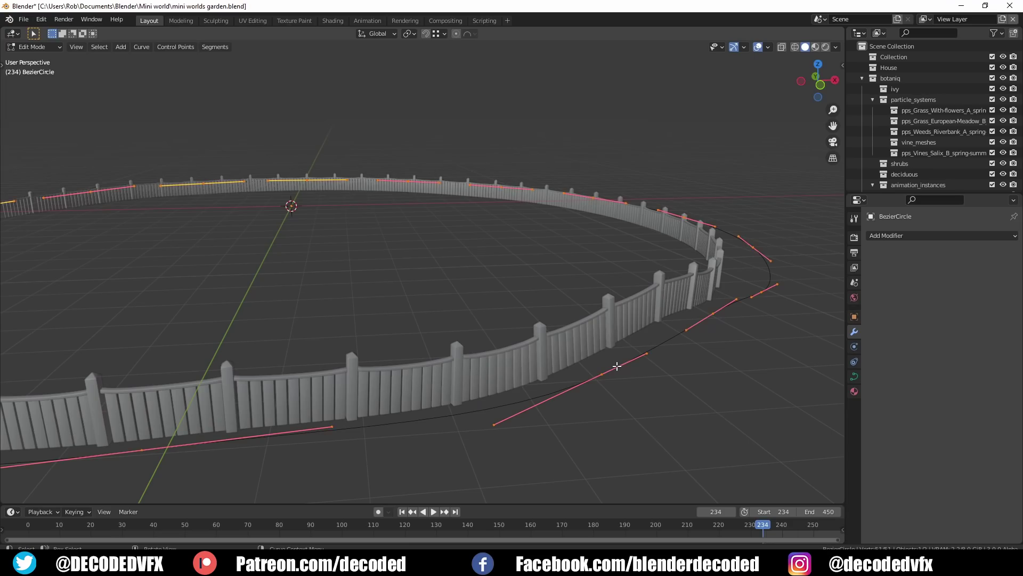
key("F3")
type("subd")
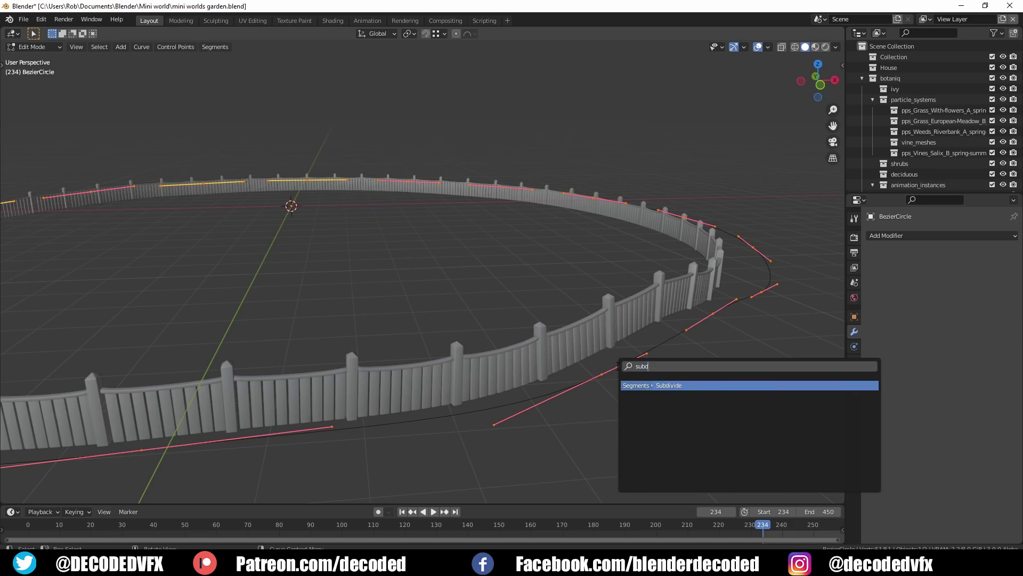
key("Return")
Step: Try moving one of the curve's front control points vertically and sideways to test how the fence deforms
left_click(412, 431)
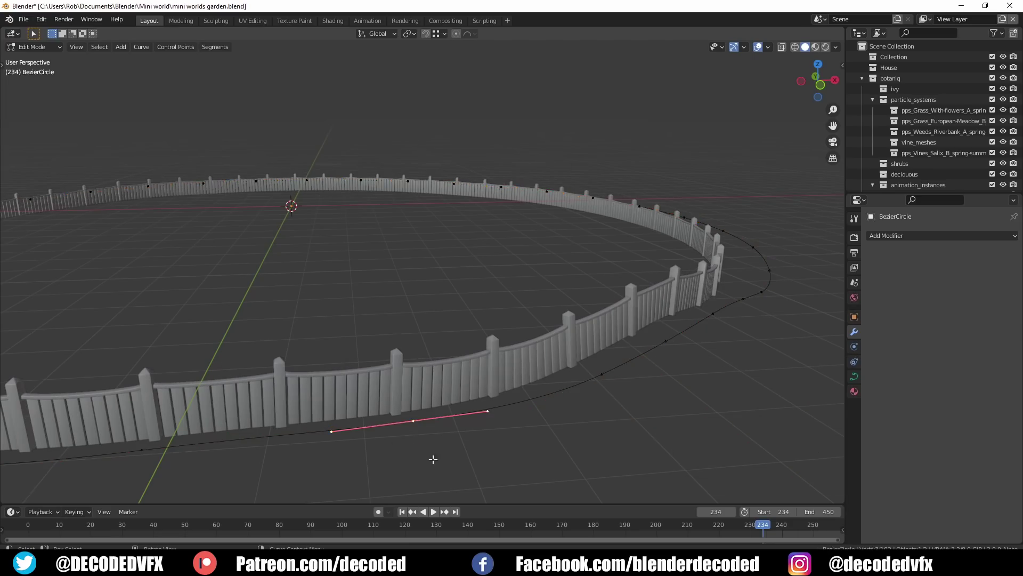
key("g")
key("z")
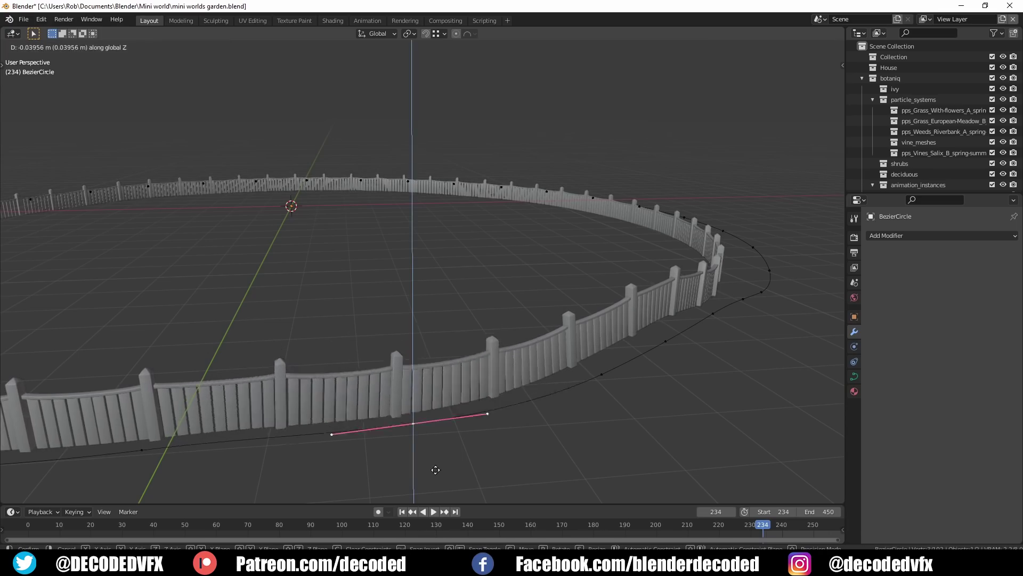
right_click(468, 440)
middle_click_drag(468, 441, 520, 481)
key("g")
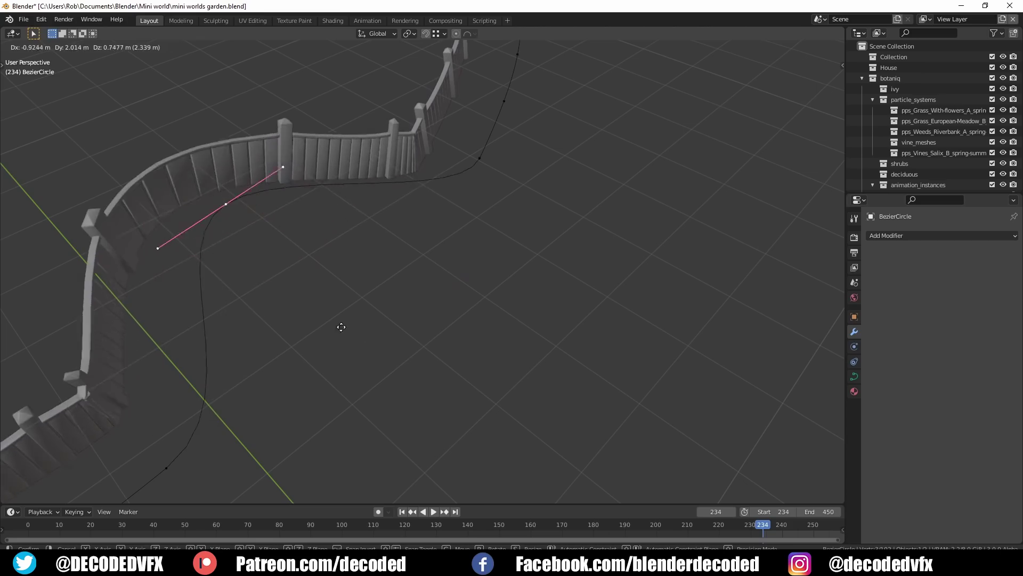
left_click(509, 357)
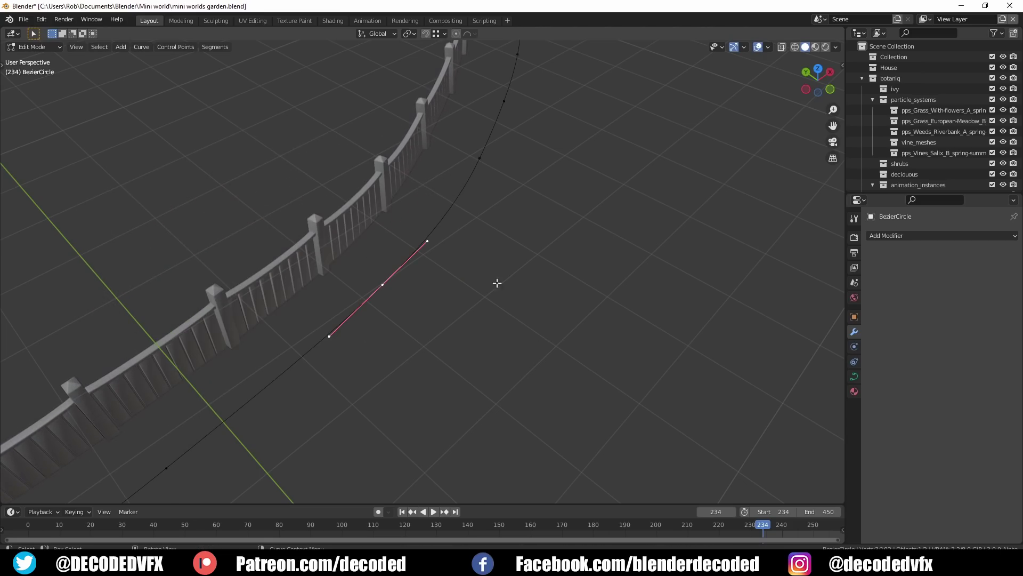
key("g")
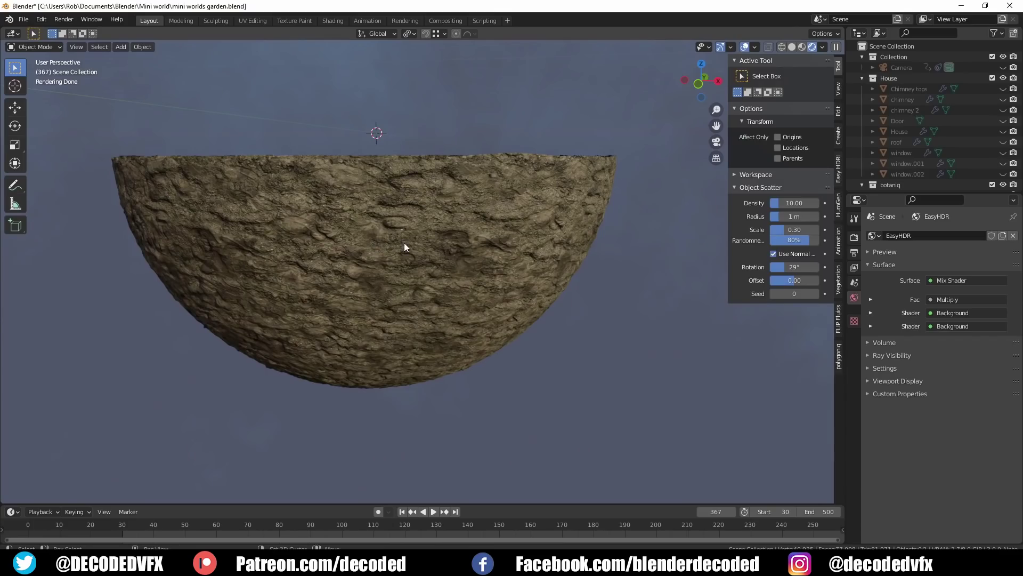
Step: Add a Bezier curve at the 3D cursor and delete all its vertices in Edit Mode
key("shift+a")
mouse_move(404, 243)
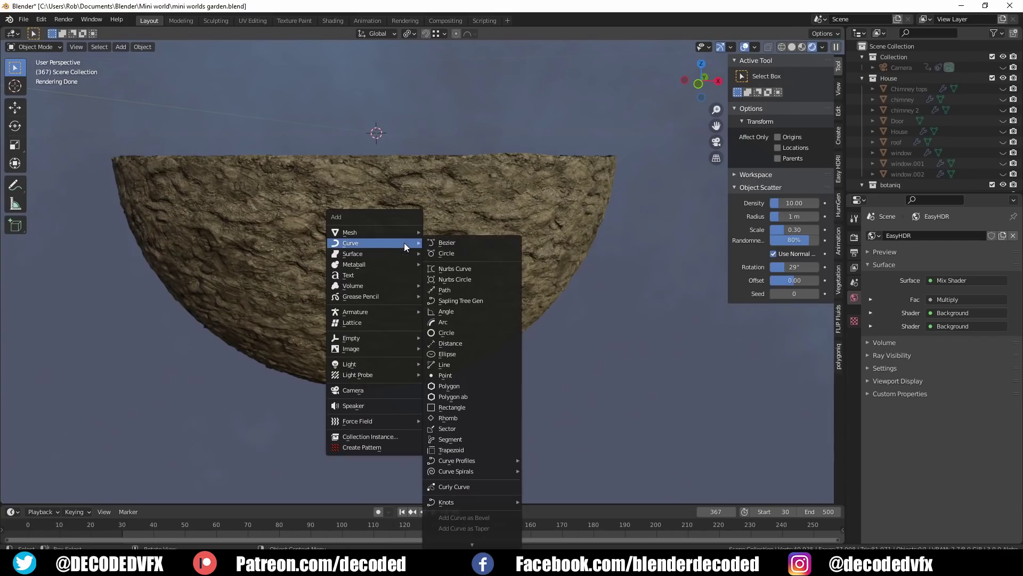
left_click(468, 243)
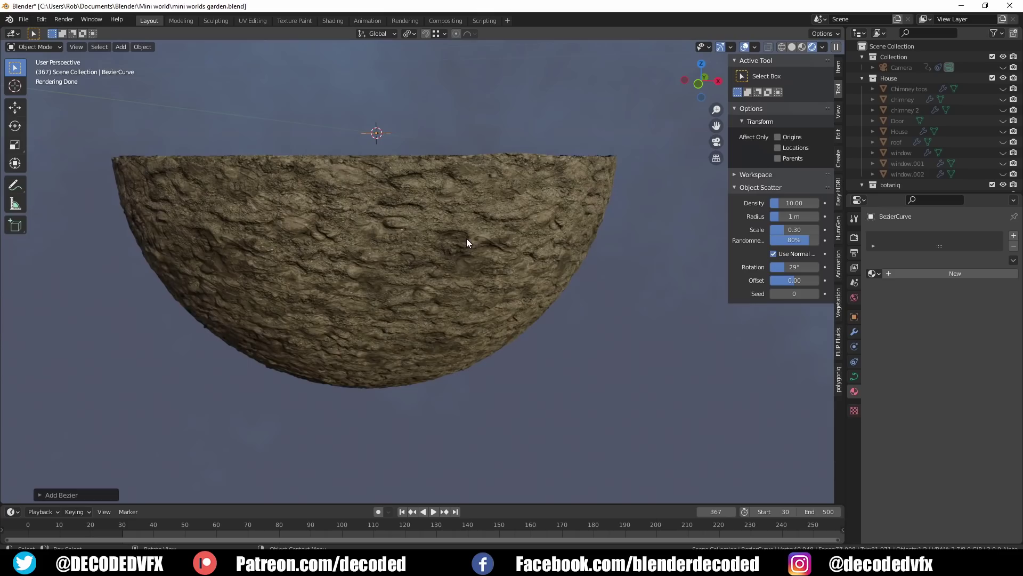
key("Tab")
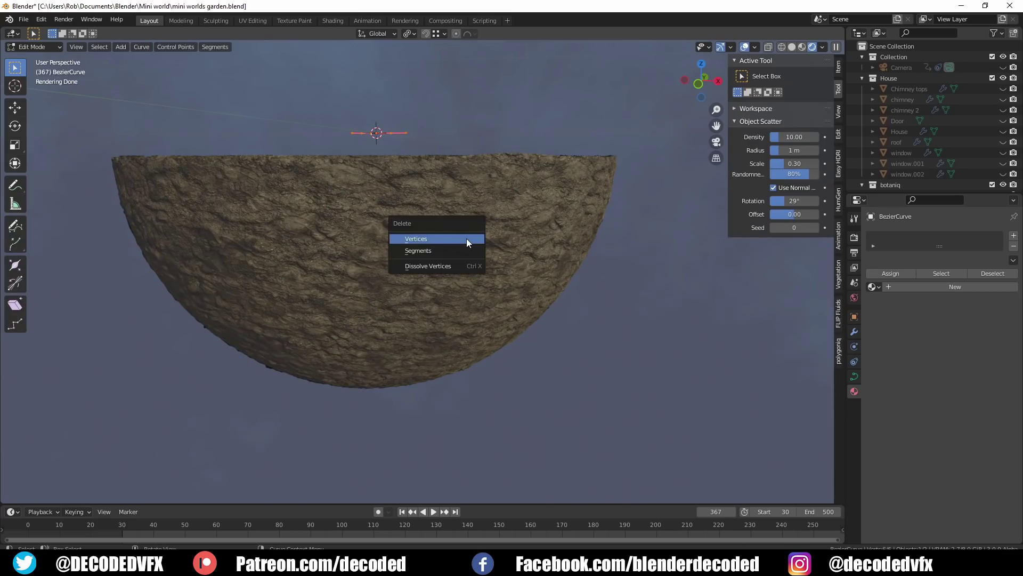
left_click(466, 239)
Step: Re-enter Edit Mode on the emptied Bezier curve and activate the Draw tool
key("Tab")
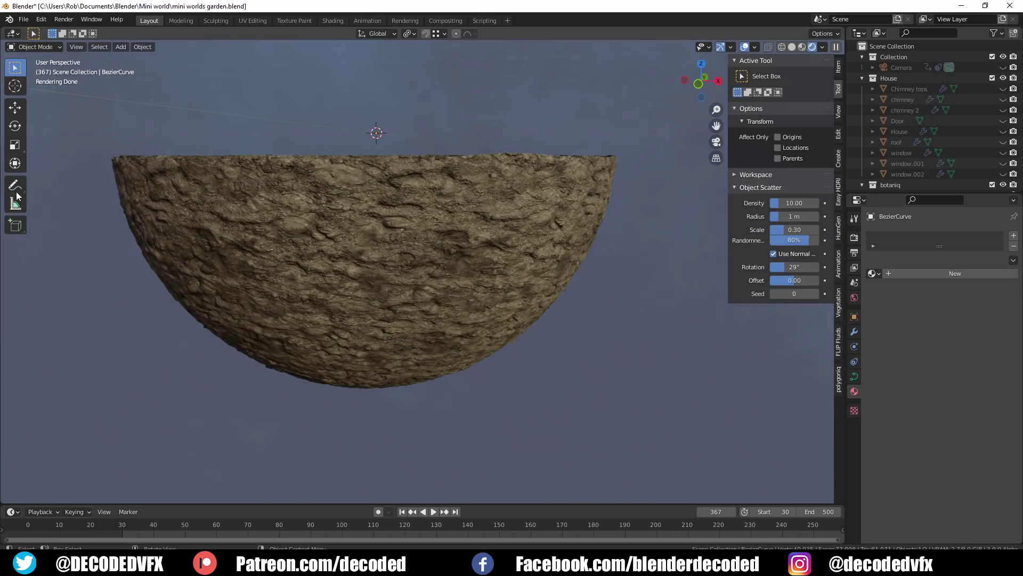
key("Tab")
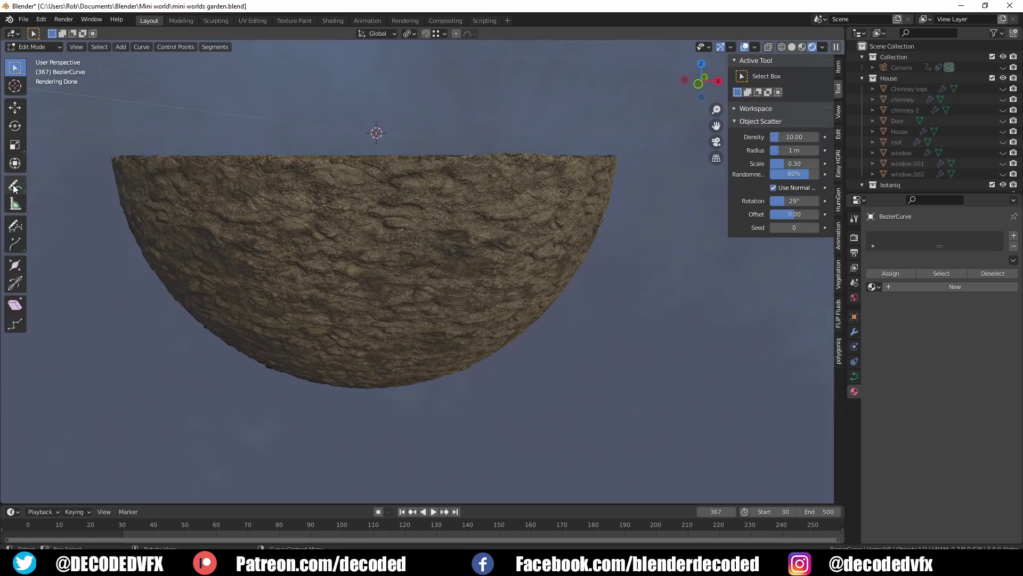
left_click(20, 228)
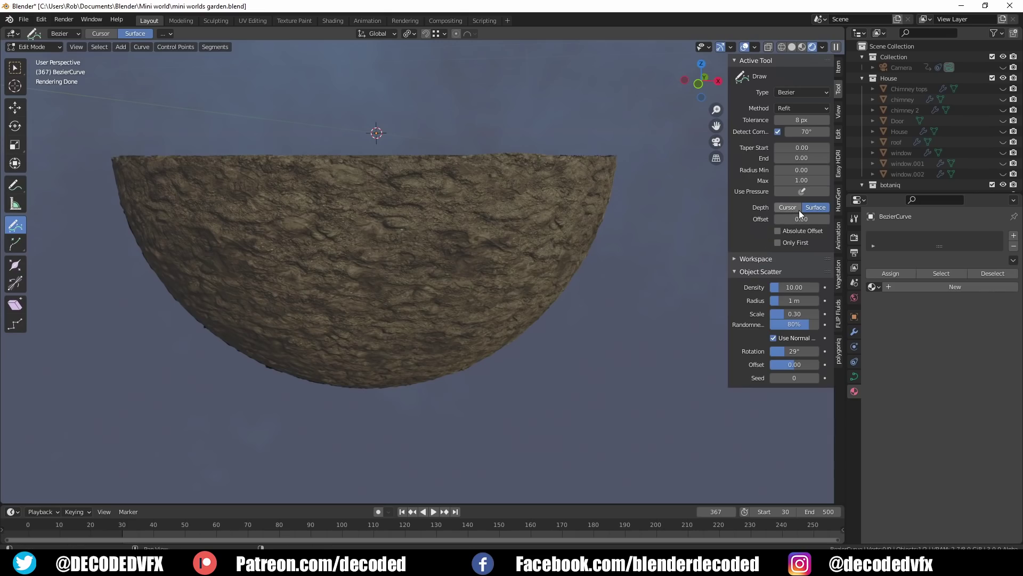
Step: Draw branching root-like curves over the rock's surface and give them a round bevel depth of 0.03 m
scroll(407, 306, "up", 3)
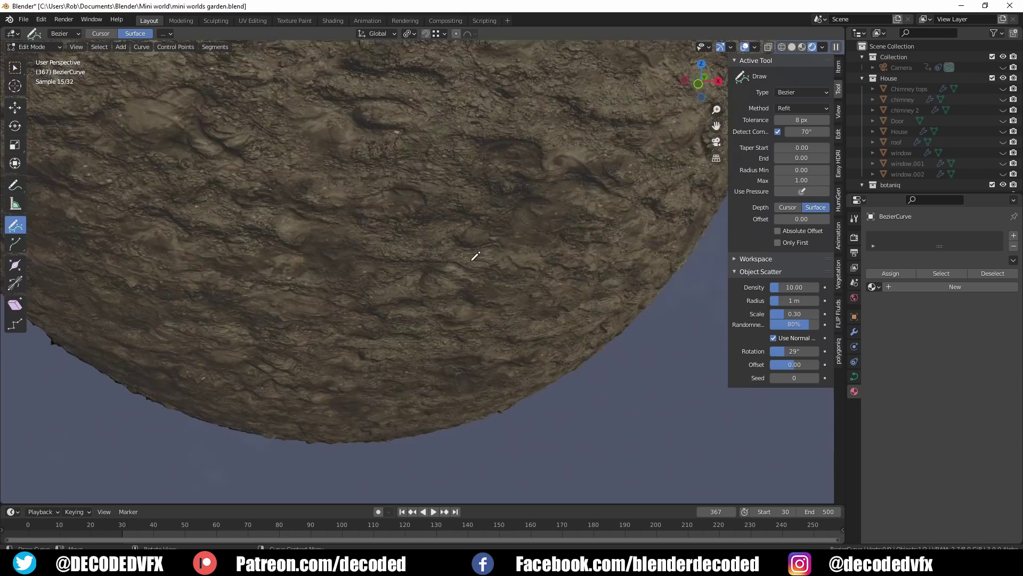
scroll(472, 260, "down", 1)
middle_click_drag(480, 254, 451, 298, "shift")
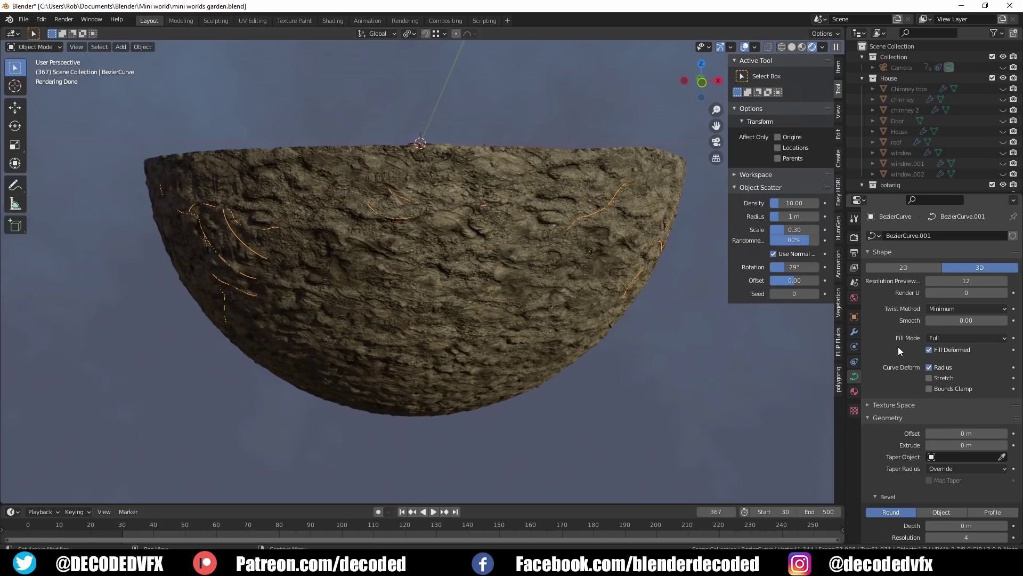
scroll(897, 346, "down", 5)
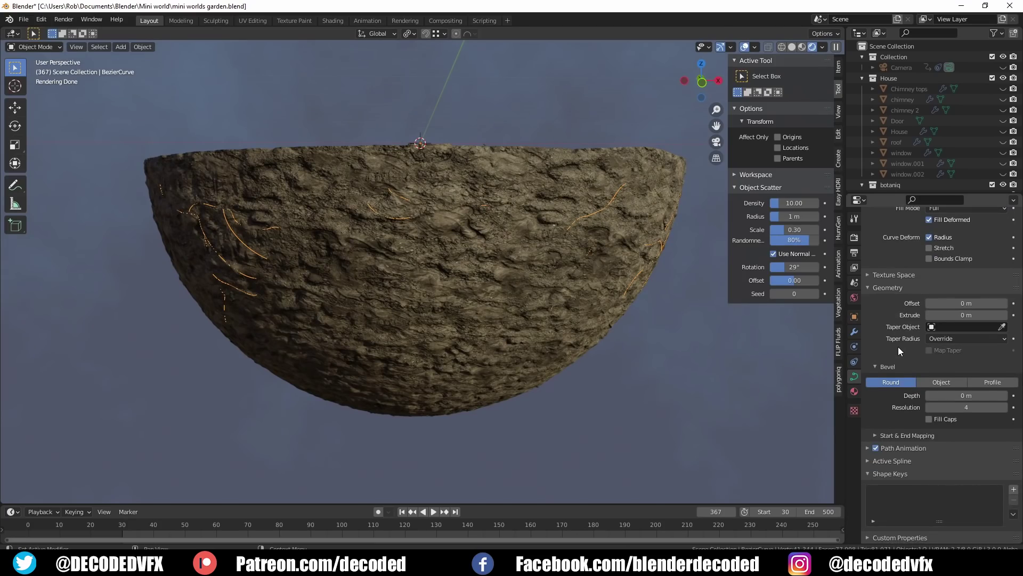
left_click_drag(966, 396, 979, 395)
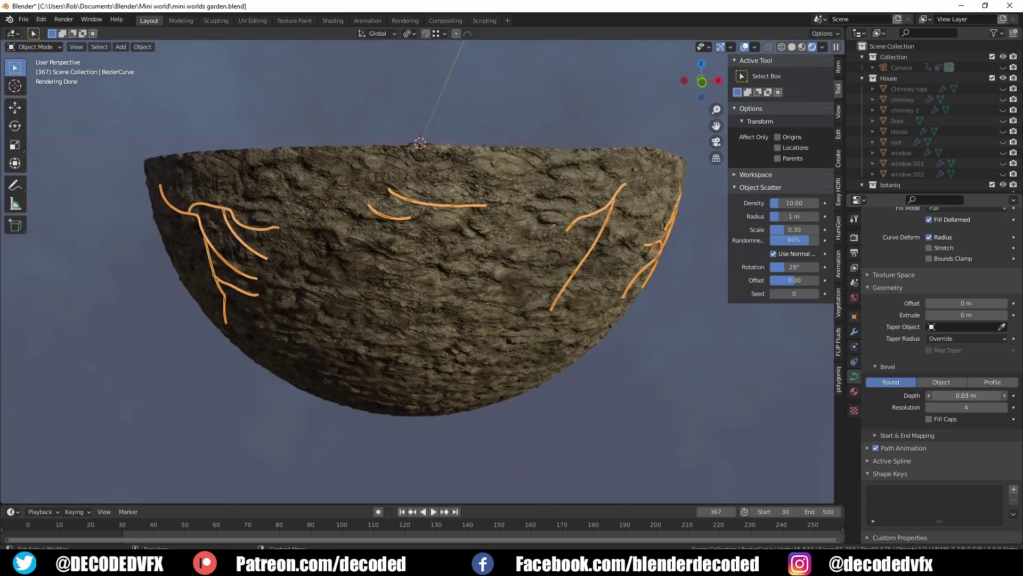
Step: Select all control points of the drawn root curves in Edit Mode and subdivide their segments
key("alt+a")
scroll(552, 206, "up", 1)
mouse_move(553, 206)
middle_mouse_down()
mouse_move(532, 210)
mouse_move(532, 225)
mouse_move(595, 196)
mouse_move(555, 218)
middle_mouse_up()
scroll(554, 205, "up", 2)
left_click(289, 220)
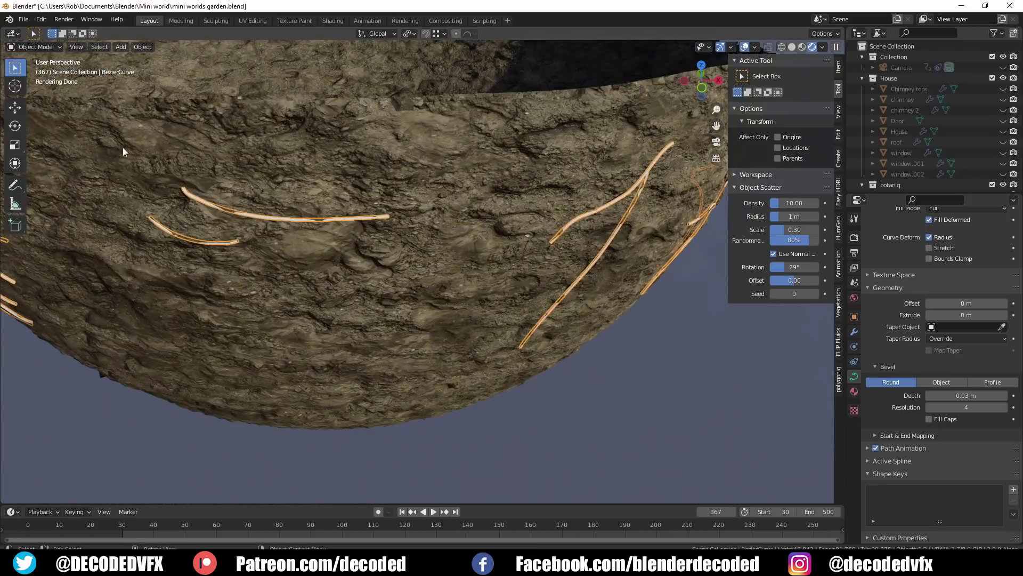
key("Tab")
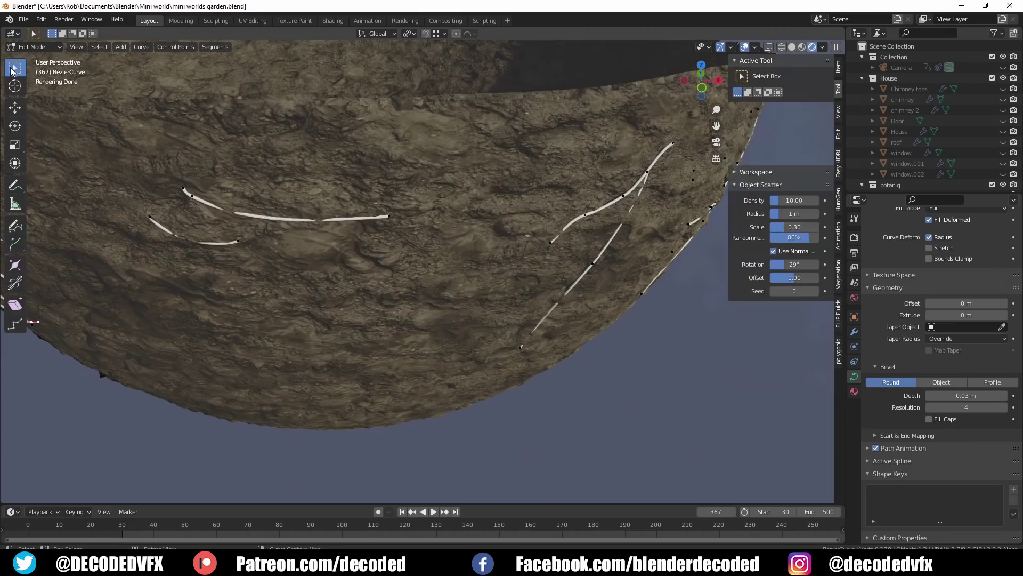
scroll(269, 226, "up", 2)
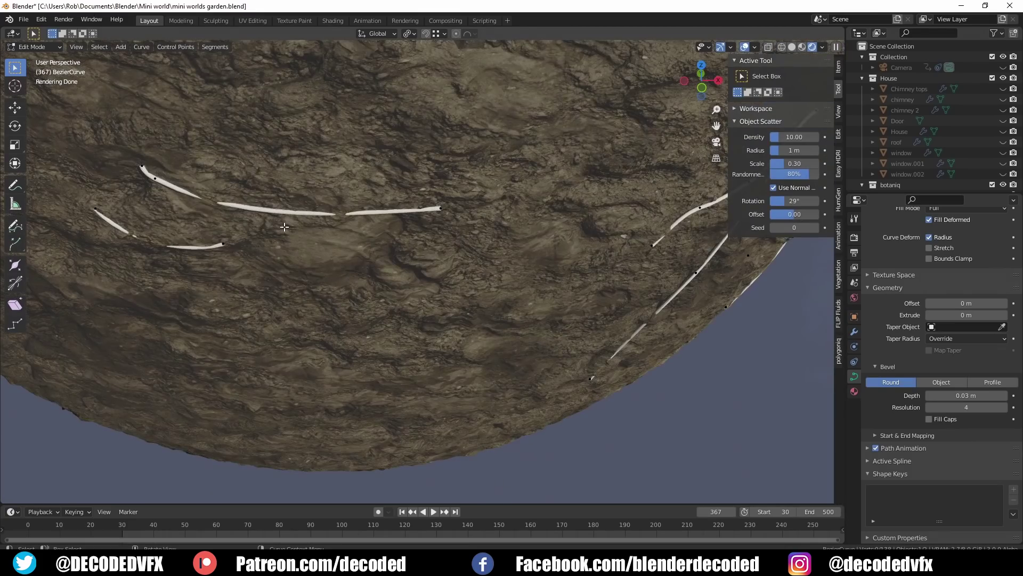
key("a")
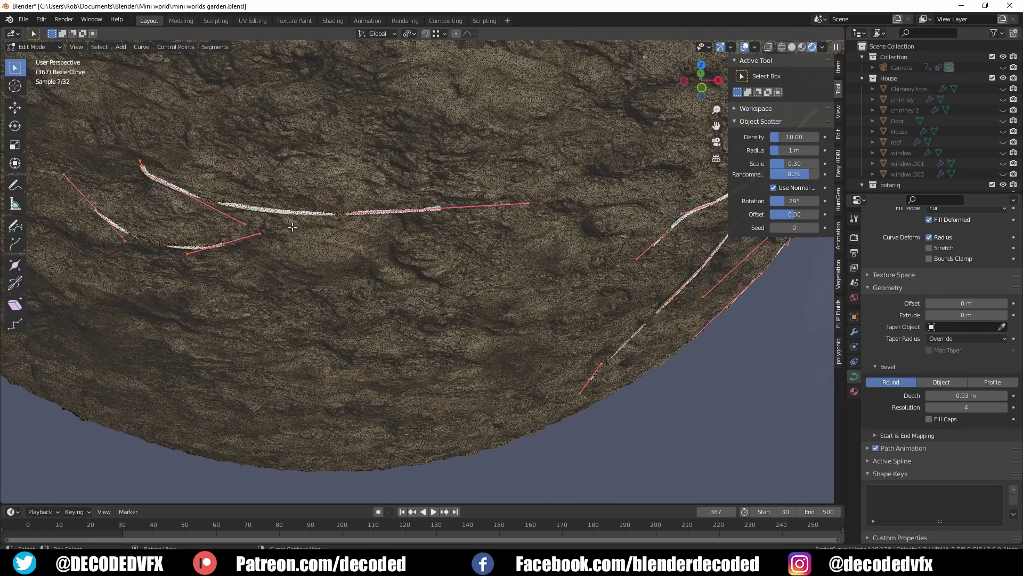
key("F3")
type("sub")
key("Return")
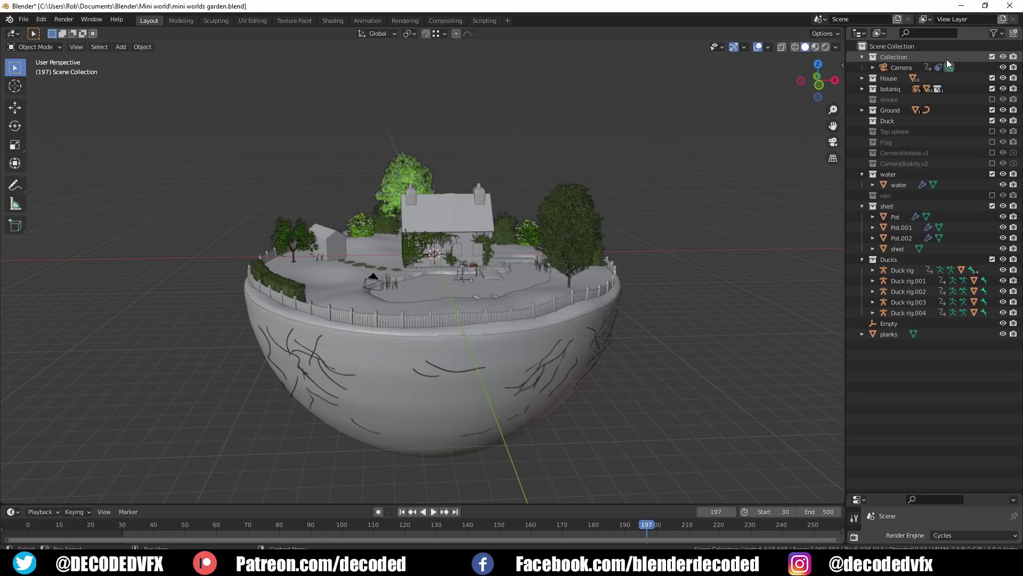
Step: Enable the Top sphere collection in the garden scene
left_click(993, 131)
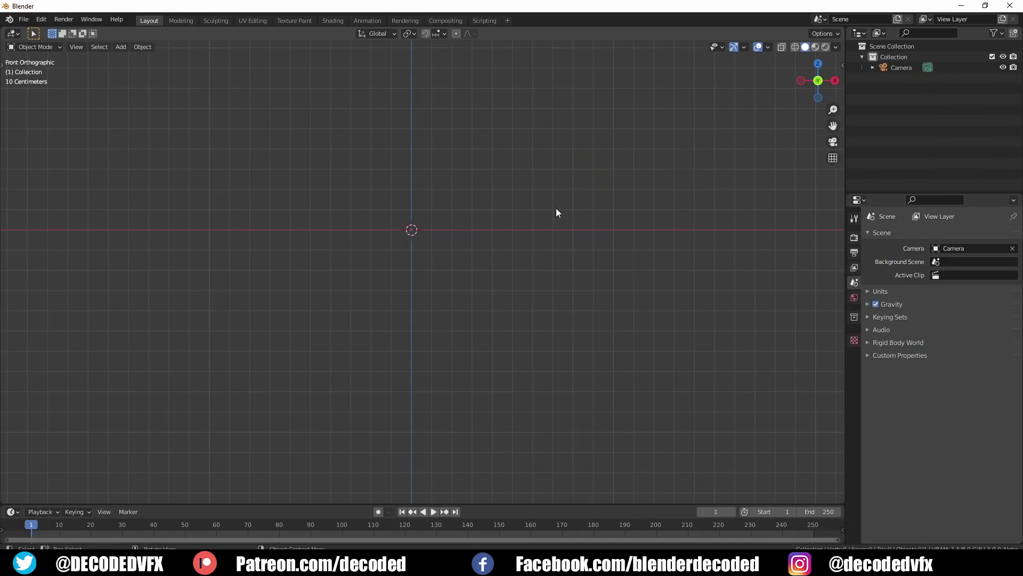
Step: Add a UV sphere at the origin of the empty scene and display it in wireframe
key("shift+a")
mouse_move(556, 208)
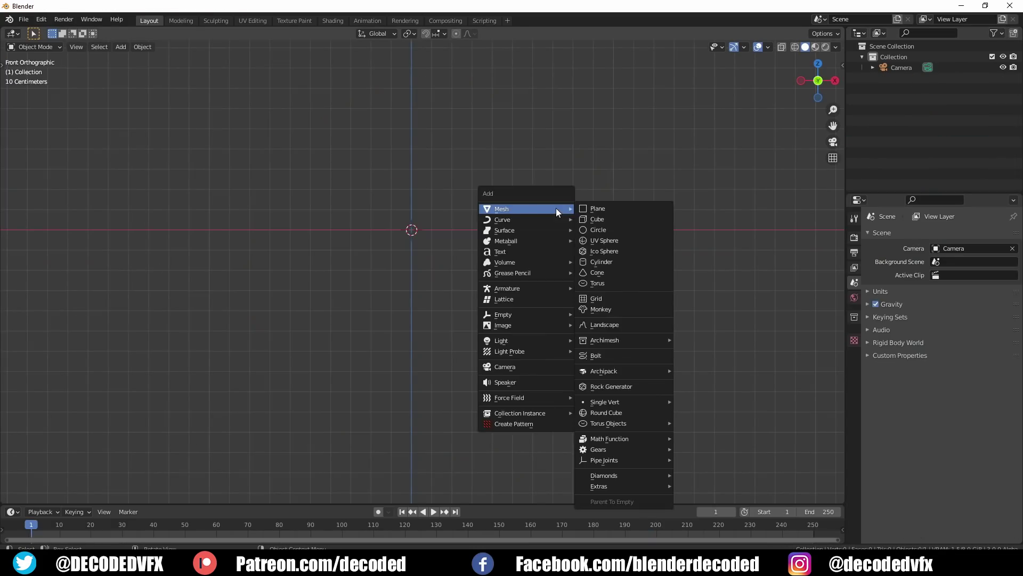
left_click(637, 241)
left_click(275, 256)
scroll(374, 310, "down", 3)
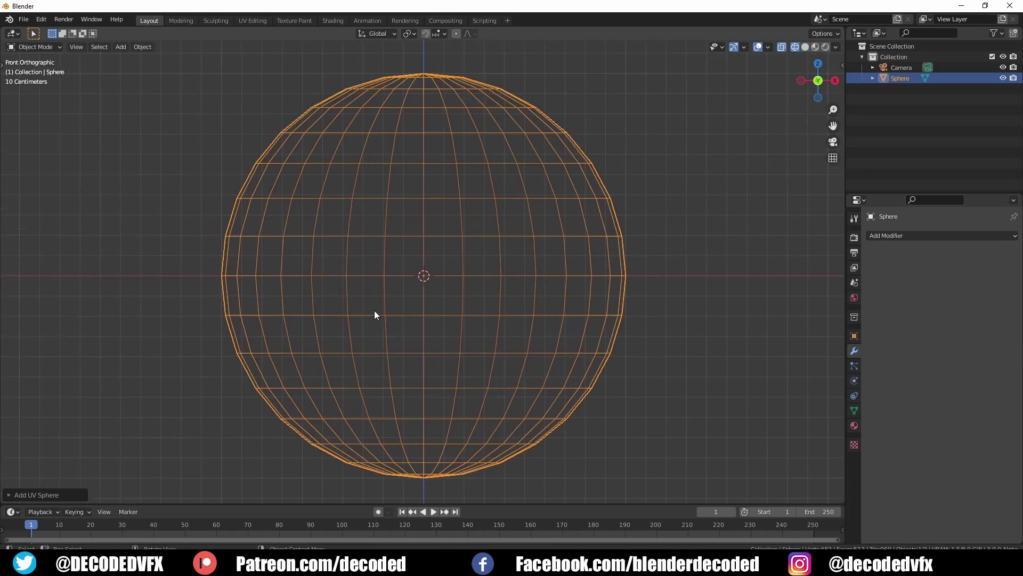
Step: Delete the sphere's lower vertices in Edit Mode, keeping only a shallow dome from its upper part
key("Tab")
mouse_move(648, 457)
left_mouse_down()
mouse_move(537, 416)
mouse_move(227, 258)
left_mouse_up()
key("x")
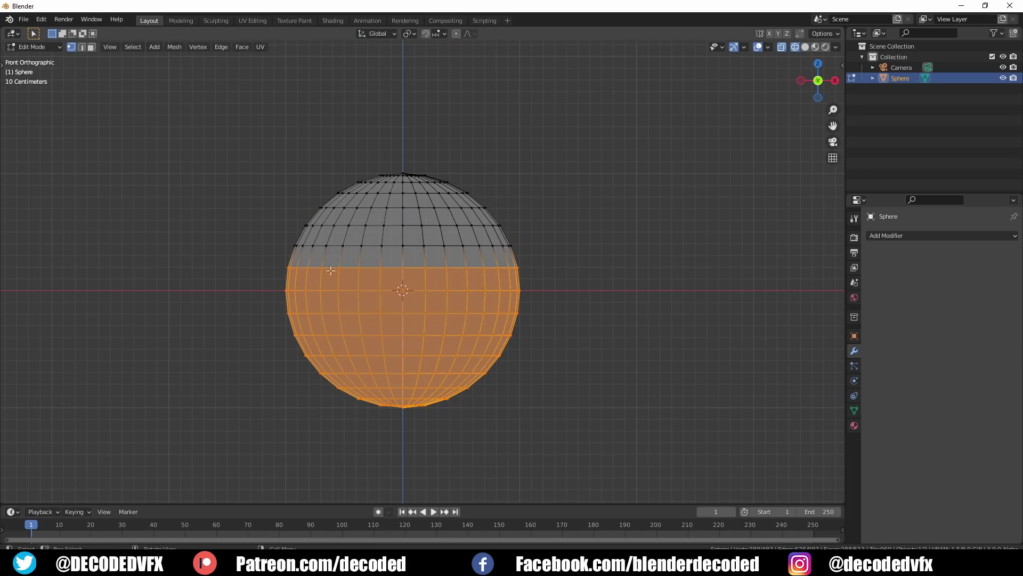
left_click_drag(614, 427, 199, 218)
key("x")
left_click(199, 218)
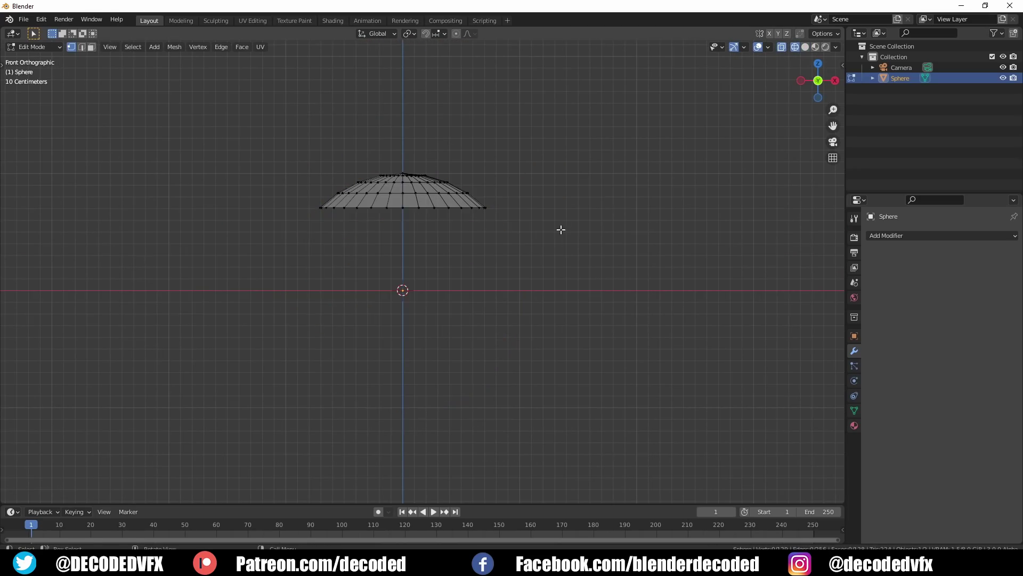
Step: Select the dome's open lower rim, return to solid shading and fill the rim with a face
left_click_drag(560, 230, 276, 198)
middle_click_drag(370, 274, 369, 250)
key("z")
left_click(414, 257)
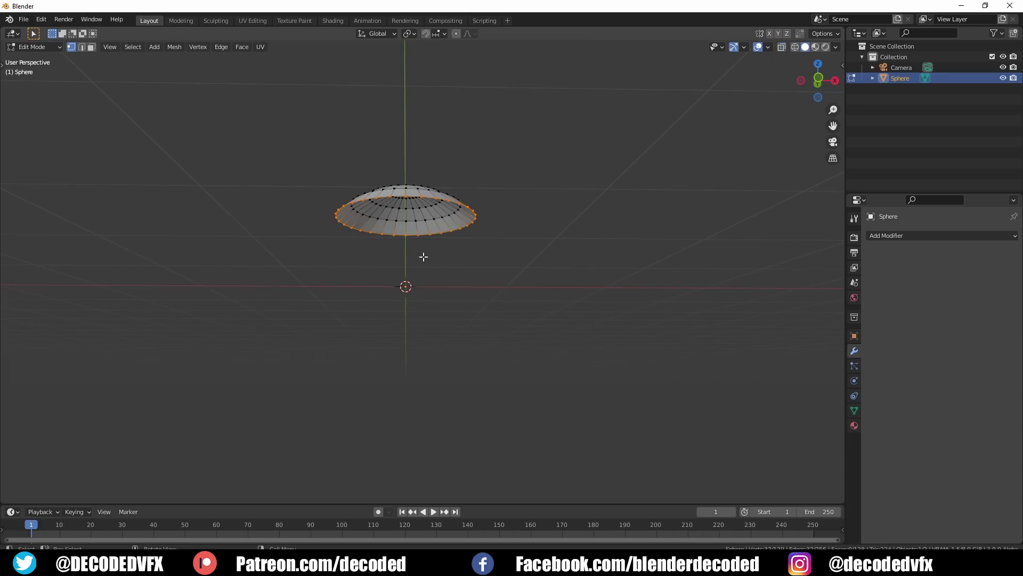
key("Tab")
Step: Voxel-remesh the closed dome with a voxel size of 0.02 m and shade it smooth
left_click(854, 410)
scroll(920, 308, "down", 3)
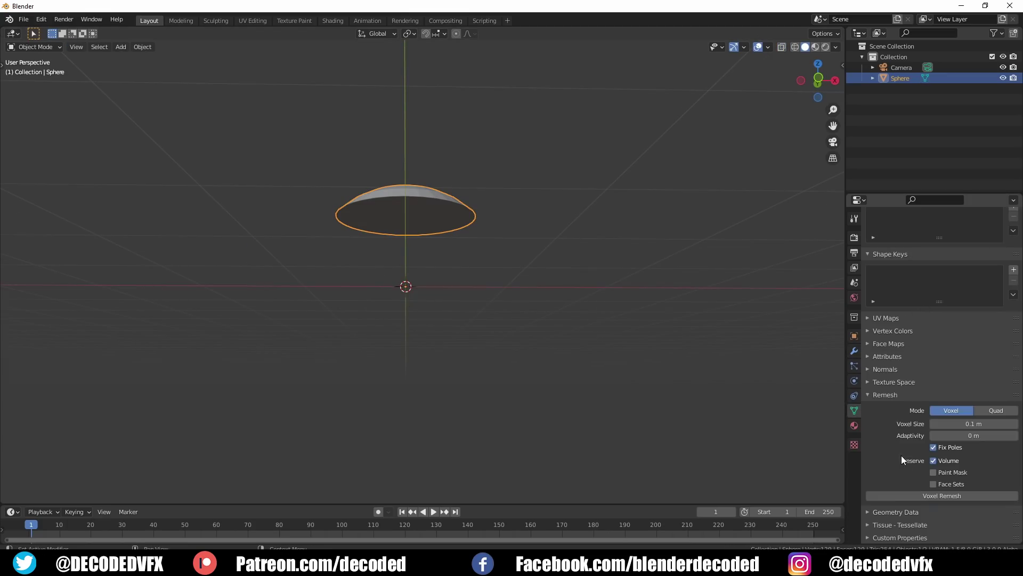
left_click(962, 424)
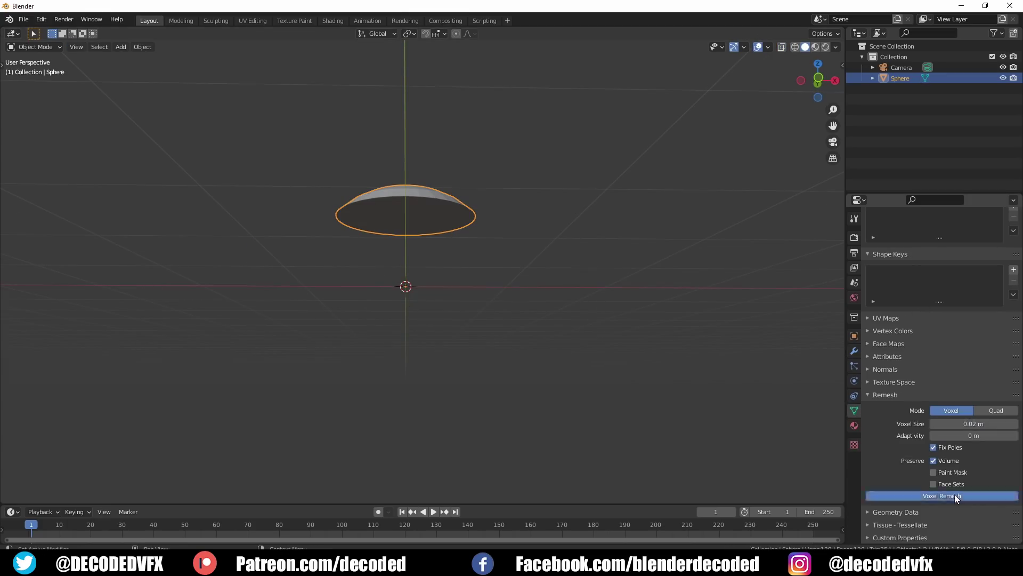
middle_click_drag(411, 208, 407, 243)
right_click(406, 205)
left_click(406, 205)
scroll(407, 195, "up", 4)
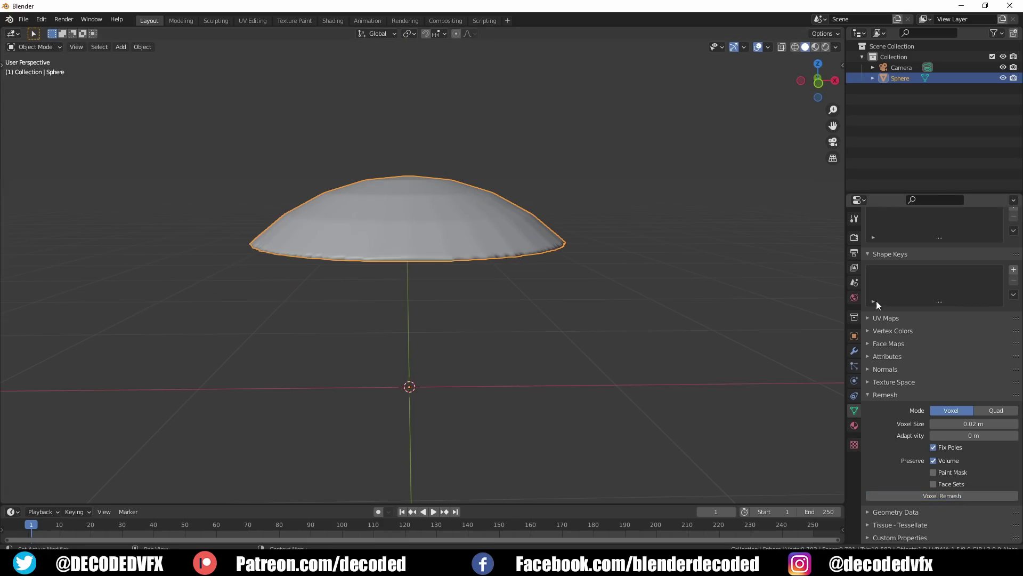
Step: Add a Displace modifier to the dome with a strength of 0.1
left_click(855, 350)
left_click(897, 235)
left_click(917, 301)
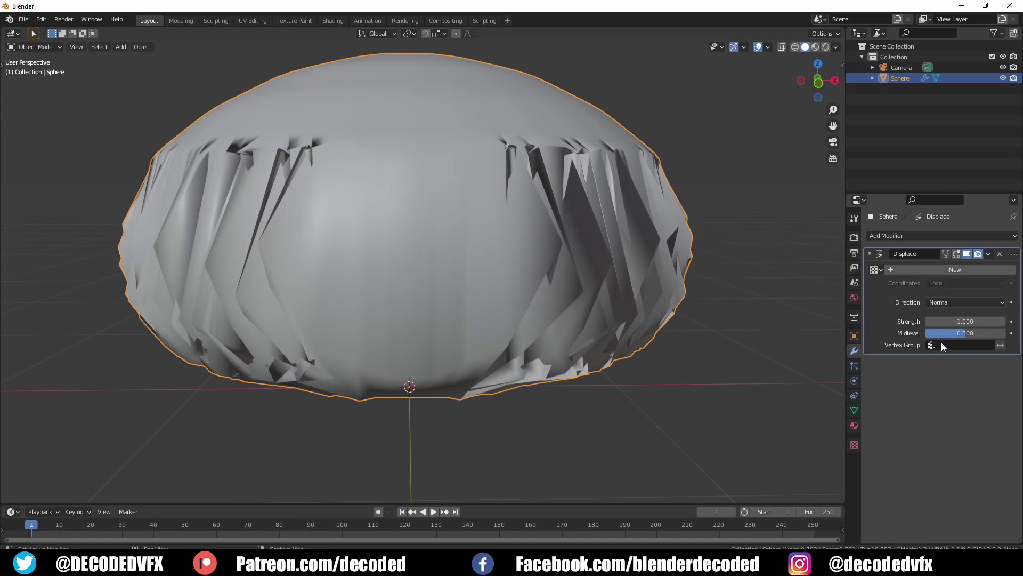
key("Return")
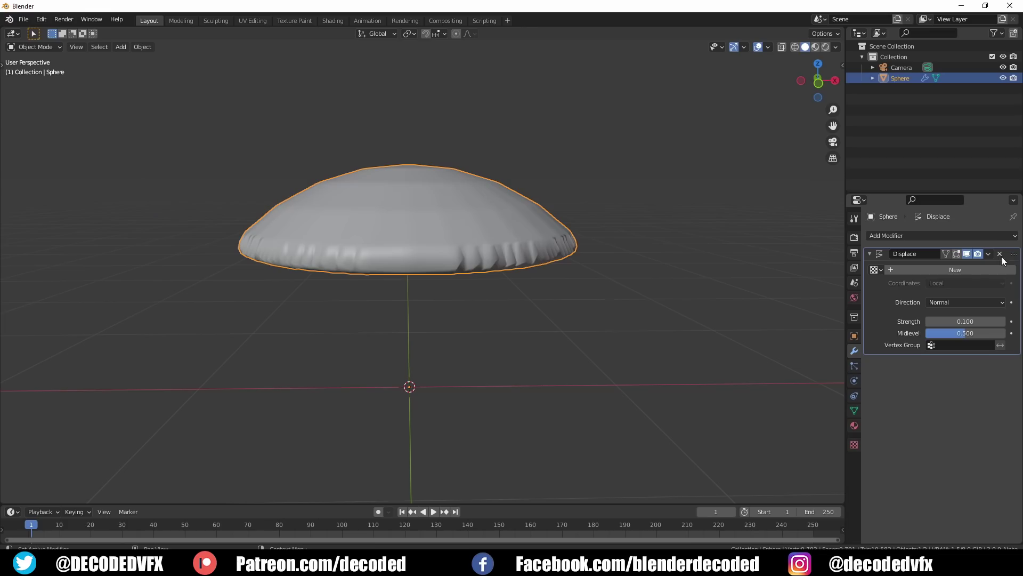
Step: Give the Displace modifier a new procedural texture to roughen the dome, and apply the modifier
left_click(991, 269)
left_click(1009, 269)
left_click(965, 269)
left_click(961, 305)
left_click(855, 350)
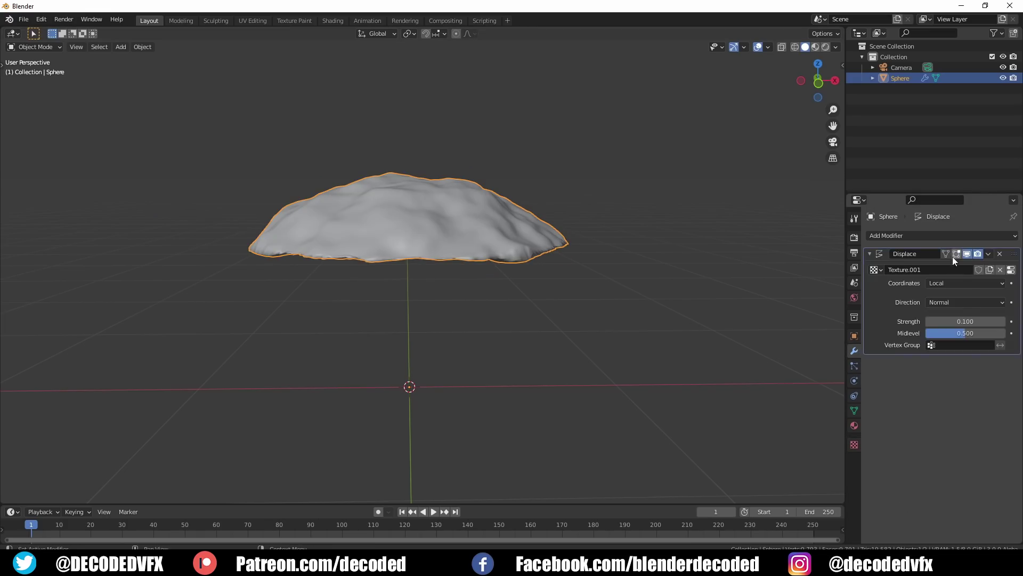
key("ctrl+a")
Step: Create a new material for the dome and replace its default shader with a Principled Volume linked to the volume output
left_click(335, 19)
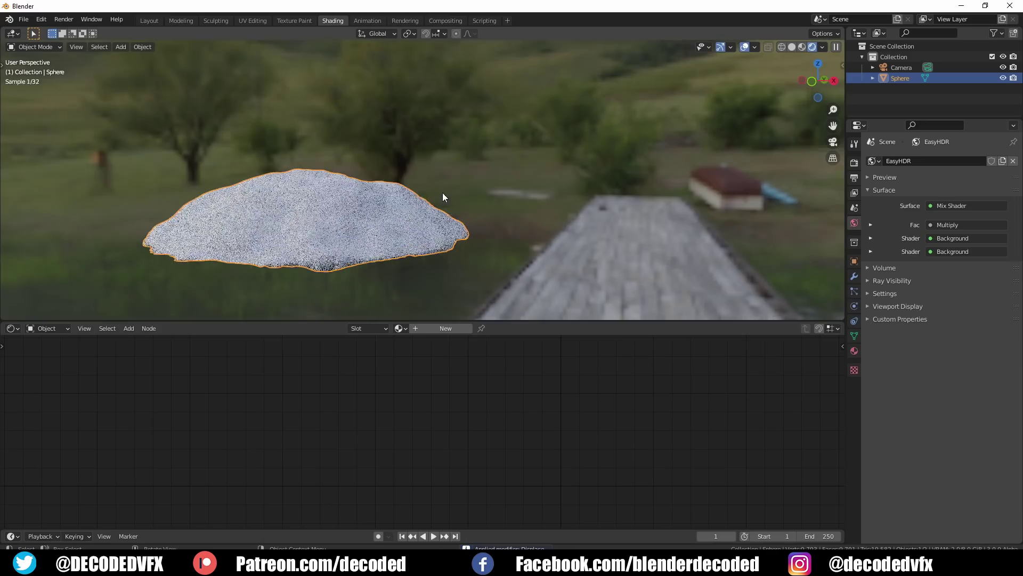
left_click(450, 330)
left_click(498, 353)
key("Delete")
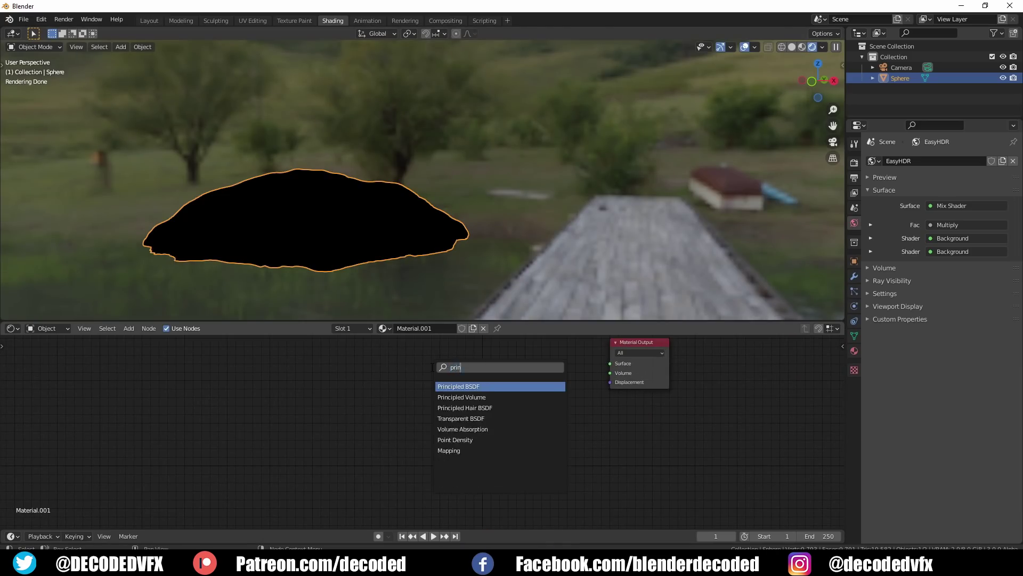
key("Down")
key("Return")
left_click_drag(534, 381, 610, 373)
scroll(420, 404, "up", 3, "ctrl")
Step: Add a Noise Texture using object coordinates and connect its factor to the Principled Volume's density
key("shift+a")
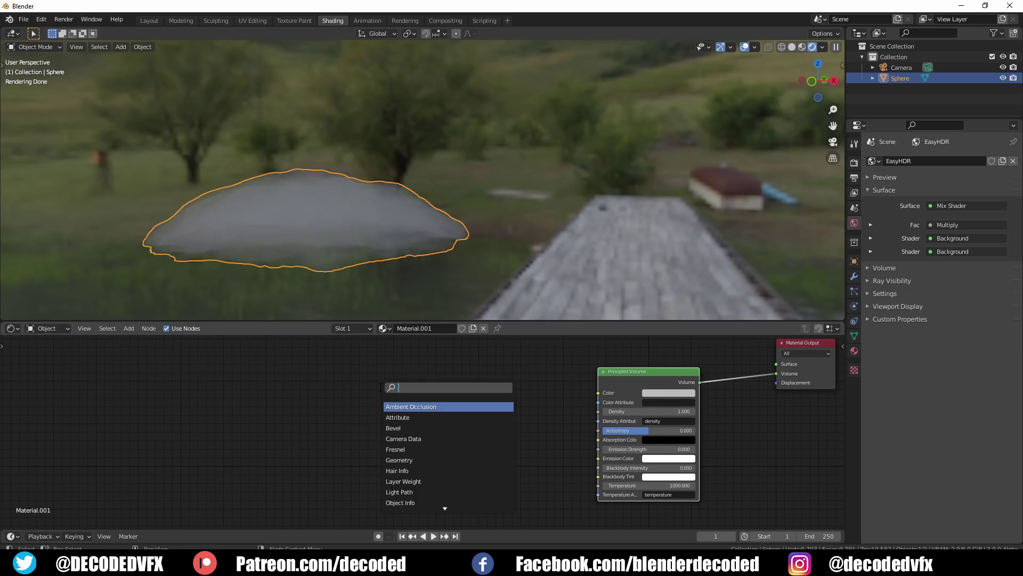
key("Down")
key("Return")
left_click(381, 388)
left_click_drag(439, 402, 598, 411)
key("ctrl+t")
left_click_drag(229, 423, 380, 435)
scroll(451, 413, "up", 3)
Step: Insert a ColorRamp between the noise and the density and bring its stops close together, with the white one at 0.477
left_click(499, 353)
left_click(501, 355)
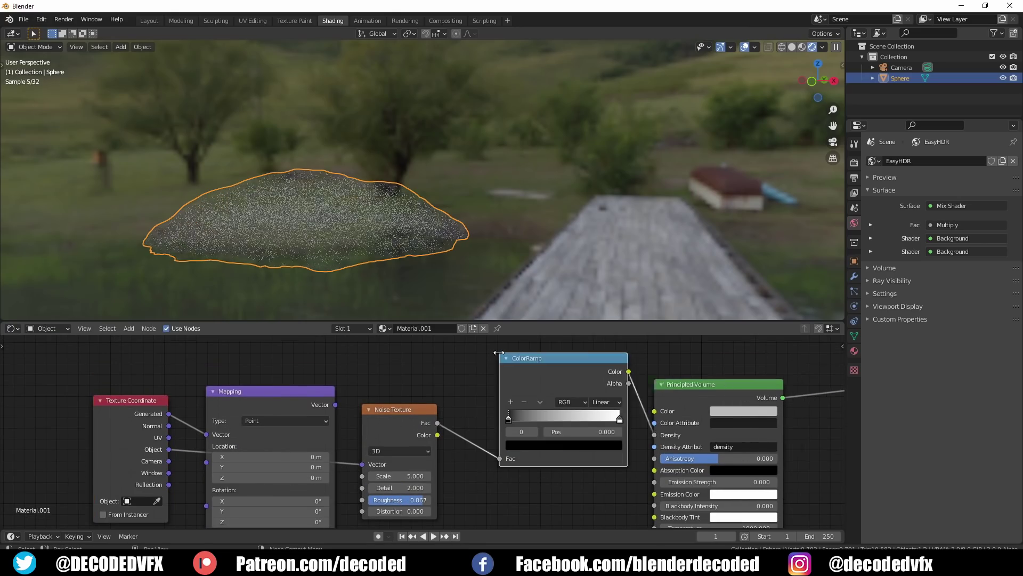
left_click_drag(509, 418, 551, 419)
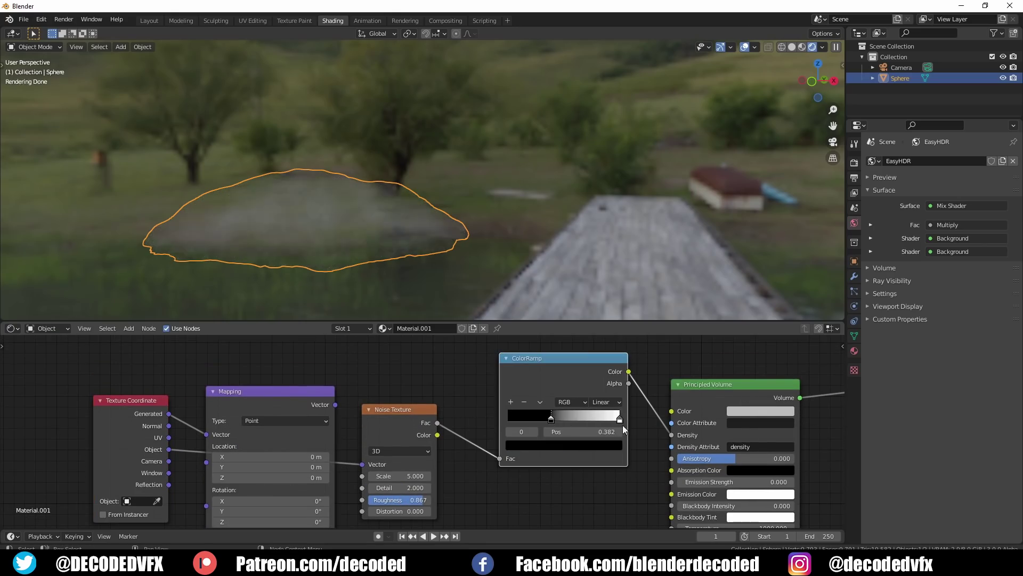
left_click_drag(620, 419, 581, 419)
left_click_drag(551, 419, 562, 417)
Step: Set the Noise Texture's scale to 3.4 and detail to 13.3
middle_click_drag(426, 466, 452, 443)
scroll(452, 446, "up", 4)
mouse_move(416, 471)
left_mouse_down()
mouse_move(457, 471)
mouse_move(427, 455)
left_mouse_up()
scroll(589, 382, "up", 6)
Step: Insert a Math node between the ColorRamp and the density, set to Multiply with a value of 5
left_click_drag(584, 383, 805, 358)
scroll(382, 401, "down", 4)
key("shift+a")
type("ma")
left_click(628, 382)
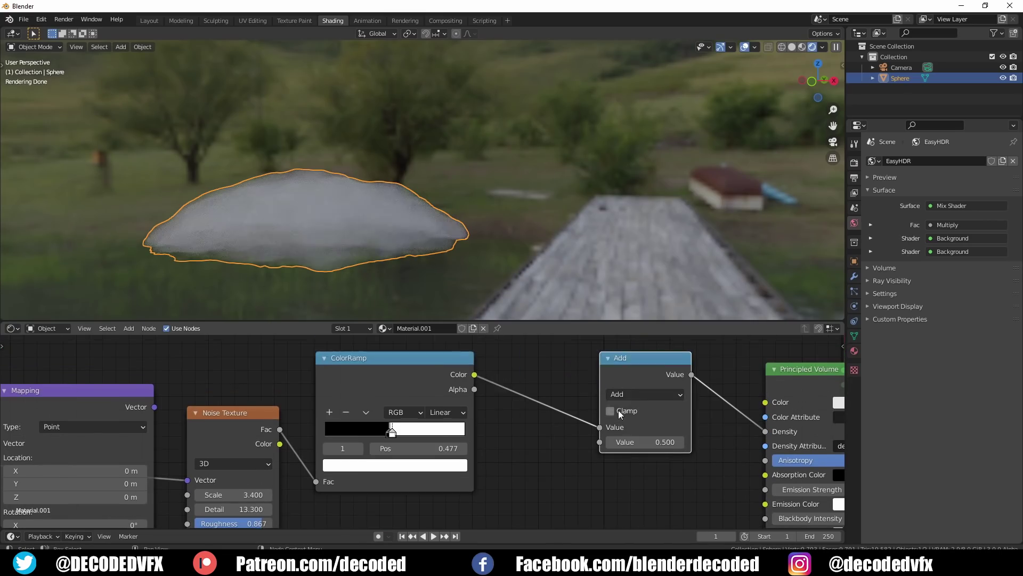
left_click(628, 395)
left_click(261, 244)
left_click(666, 441)
type("5")
Step: Soften the cloud noise by setting its scale to 0.1, detail to 6.2 and roughness to 0.617
middle_click_drag(370, 235, 322, 230)
middle_click_drag(331, 451, 510, 401)
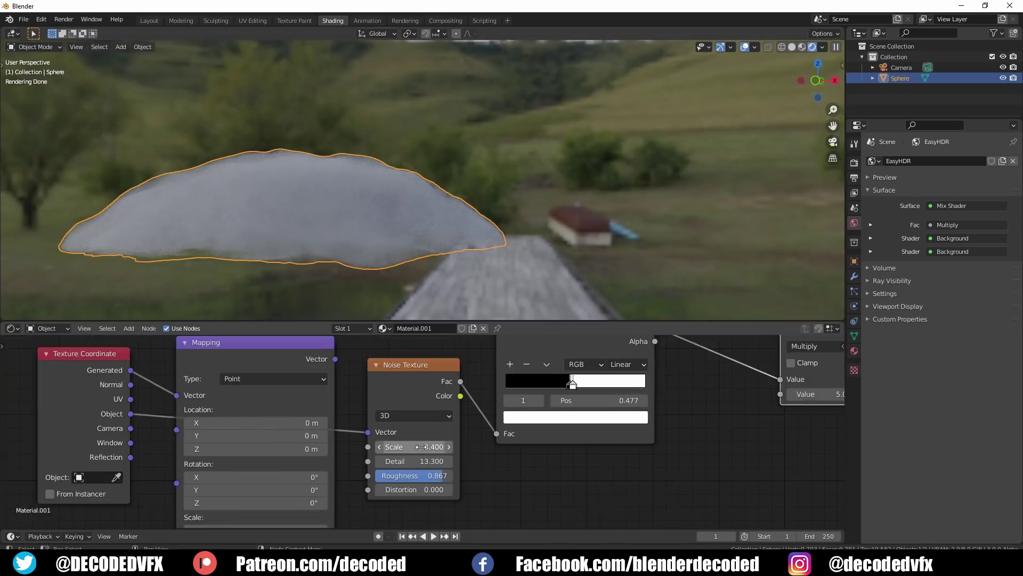
left_click_drag(420, 447, 394, 452)
scroll(427, 453, "up", 3)
left_click(420, 440)
type("0.1")
key("Return")
scroll(453, 480, "up", 3)
scroll(354, 217, "up", 2)
Step: Deselect the dome and set the noise's distortion to 0.1 and scale to 1.5
key("alt+a")
scroll(448, 437, "up", 2)
double_click(382, 504)
type("0.1")
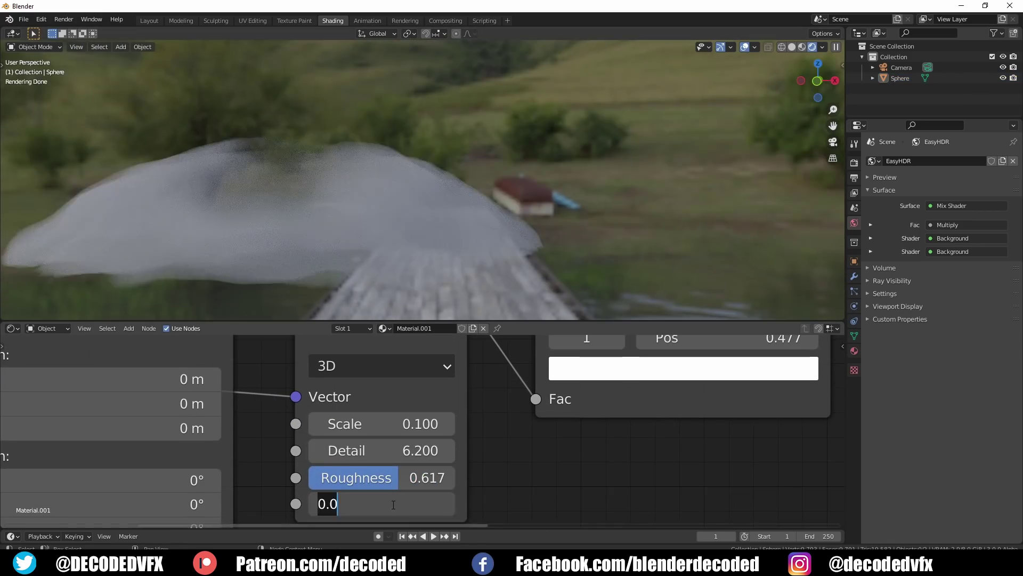
key("Return")
left_click_drag(393, 421, 413, 421)
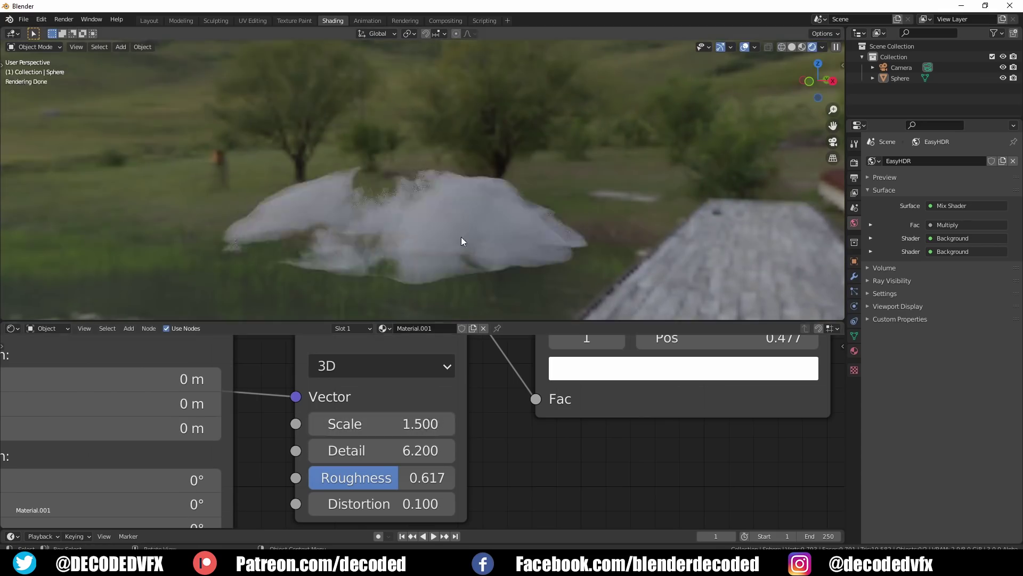
scroll(353, 406, "down", 2)
scroll(337, 423, "up", 1)
left_click_drag(288, 403, 308, 419)
left_click_drag(295, 358, 280, 399)
middle_click_drag(346, 369, 384, 352)
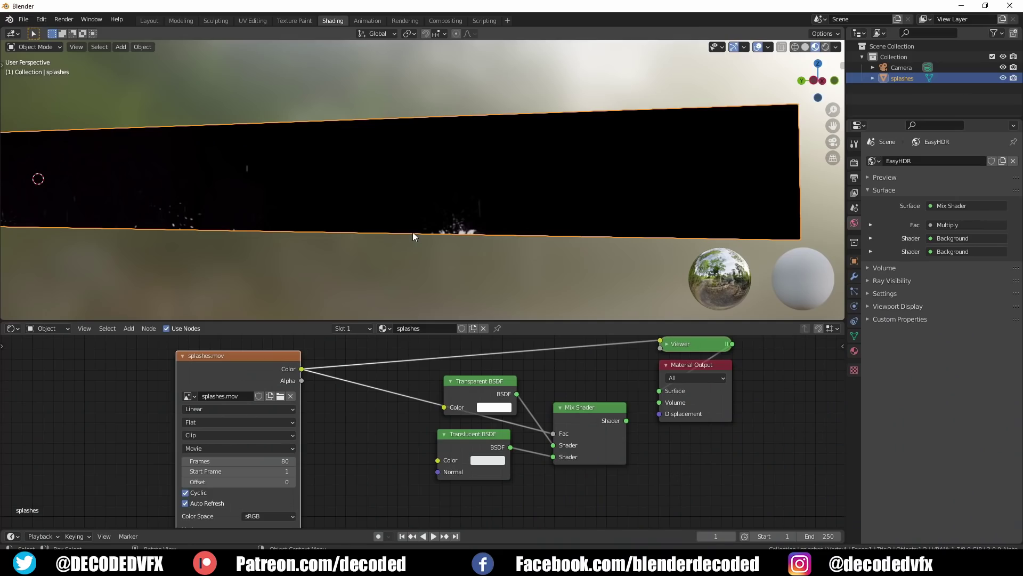
Step: Play the splashes.mov animation and route the Mix Shader to the material output to show the splashes with transparency
left_click(433, 536)
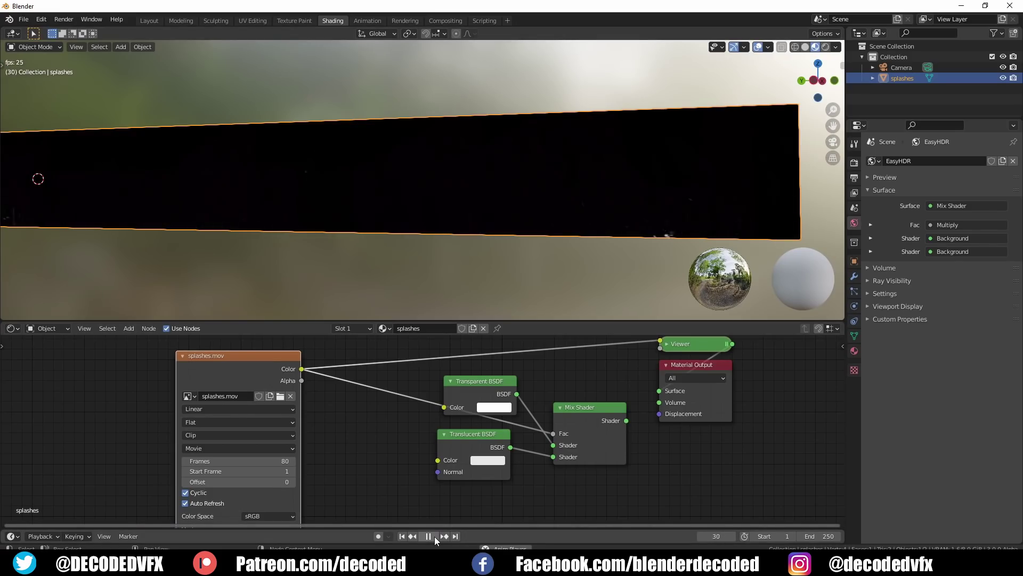
left_click(589, 404, "ctrl+shift")
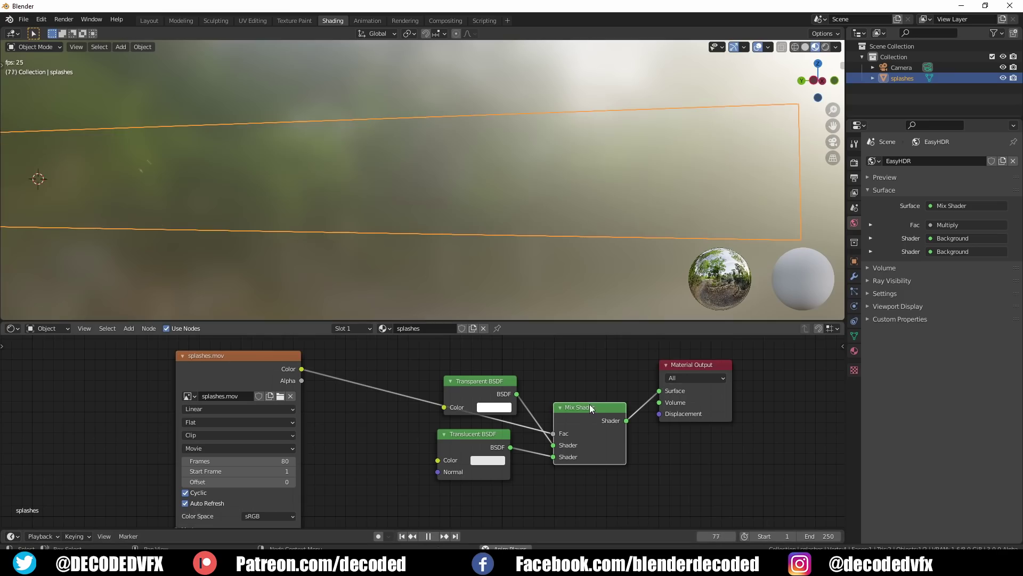
middle_click_drag(531, 240, 490, 260)
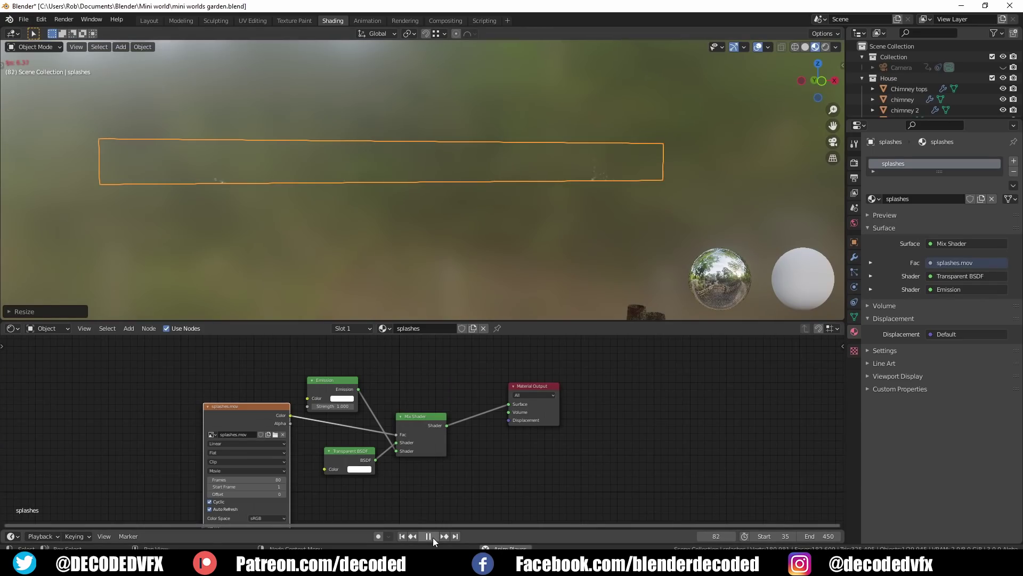
Step: Stop the playback and move the splashes plane to the top of the house roof in front view
left_click(433, 537)
left_click(854, 242)
scroll(496, 253, "down", 4)
key("KP_1")
middle_click_drag(490, 223, 454, 69, "shift")
key("g")
left_click(563, 315)
Step: Move the splashes plane along Y to about 2.09 m and along Z to about 5.08 m
middle_click_drag(592, 165, 572, 208)
key("g")
key("y")
left_click(622, 192)
key("g")
key("z")
left_click(538, 210)
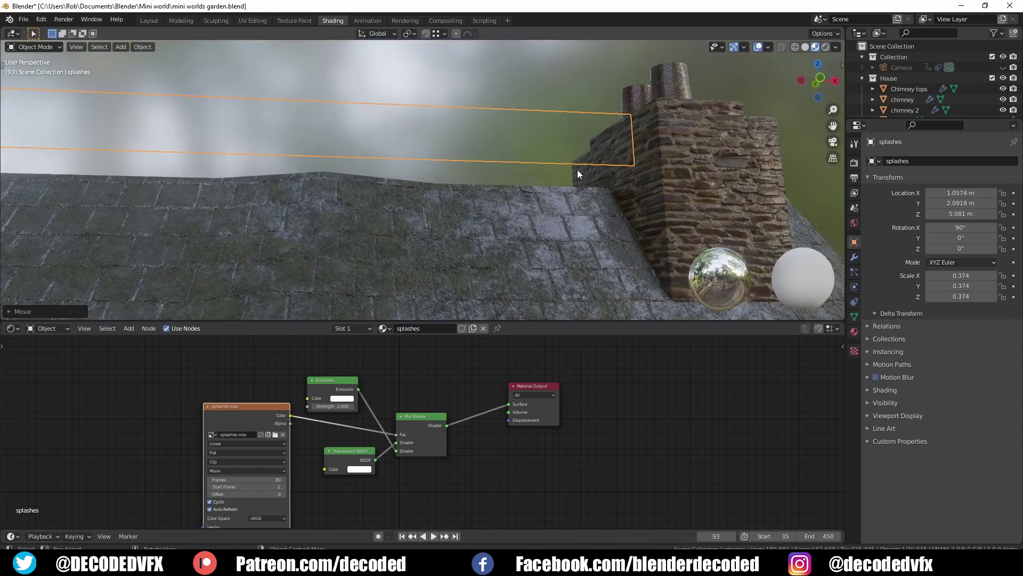
Step: Align the splashes plane with the roof ridge between the chimneys, at about X 1.05 m, Y 2.40 m, Z 4.99 m
key("g")
left_click(568, 212)
key("KP_1")
key("KP_7")
key("g")
key("y")
left_click(567, 261)
scroll(543, 80, "down", 7)
middle_click_drag(549, 219, 551, 161)
scroll(551, 162, "up", 4)
key("g")
key("y")
left_click(582, 224)
Step: Check the splashes along the roof ridge in rendered shading with the plane deselected
middle_click_drag(580, 245, 560, 187)
scroll(560, 187, "down", 2)
key("z")
left_click(569, 130)
key("alt+a")
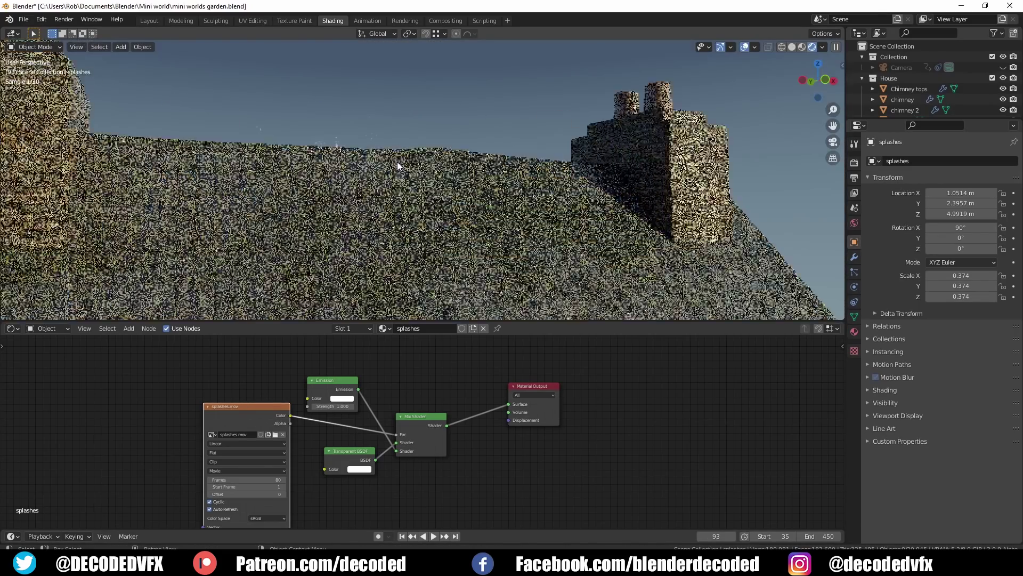
Step: Play the splash animation over the roof in material preview and select the splashes plane for a front view
key("z")
left_click(397, 161)
left_click(433, 536)
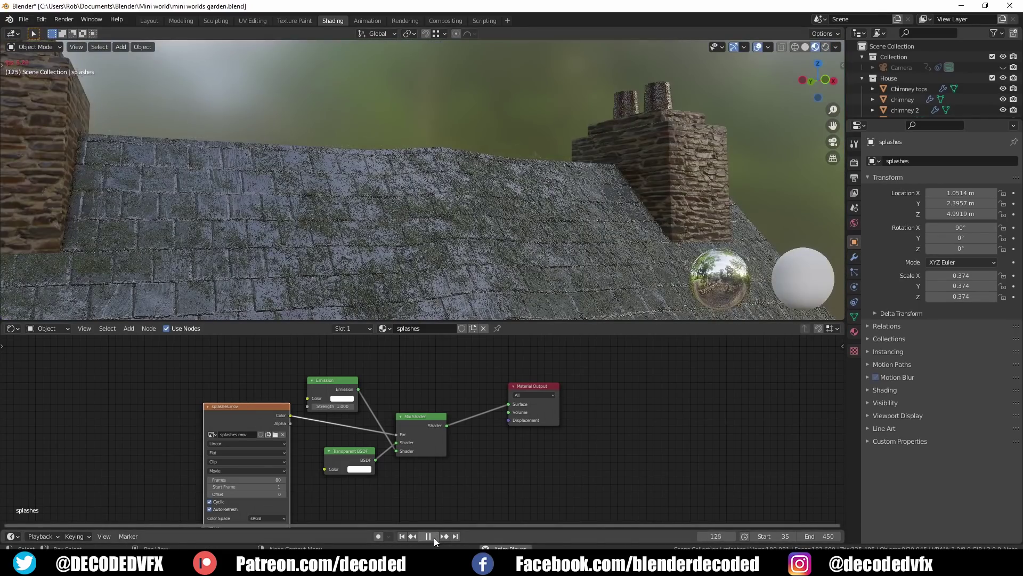
left_click(379, 136)
key("KP_1")
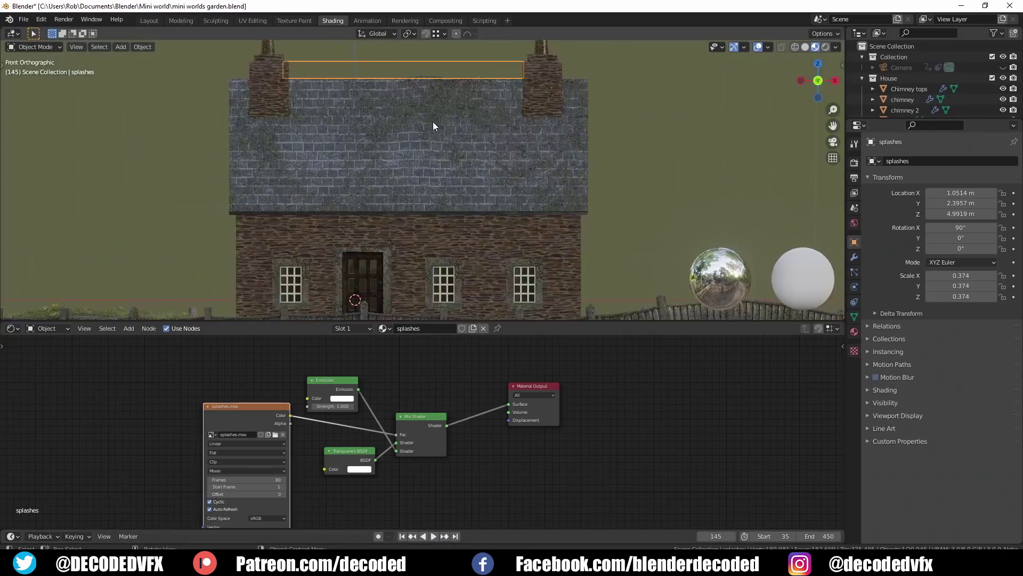